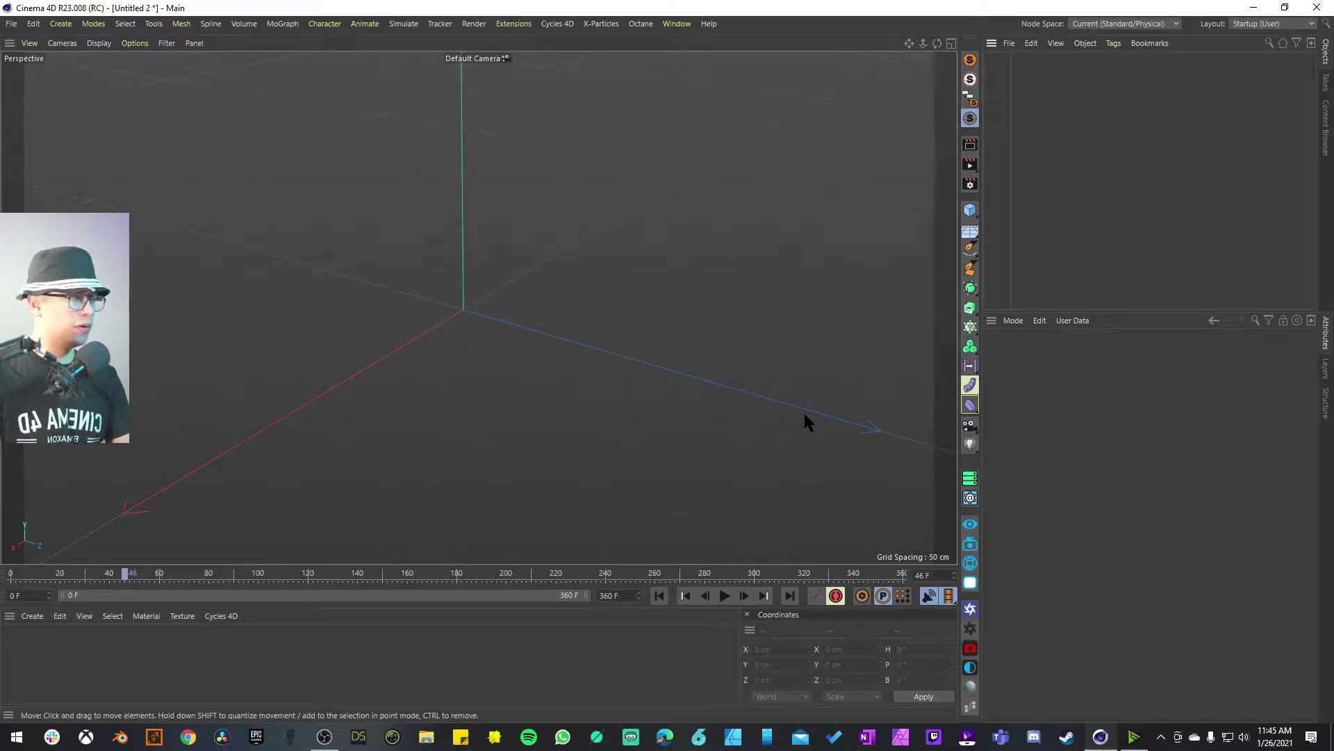
Add an X-Particles system to the scene and play its default emission from the first frame.
click(970, 498)
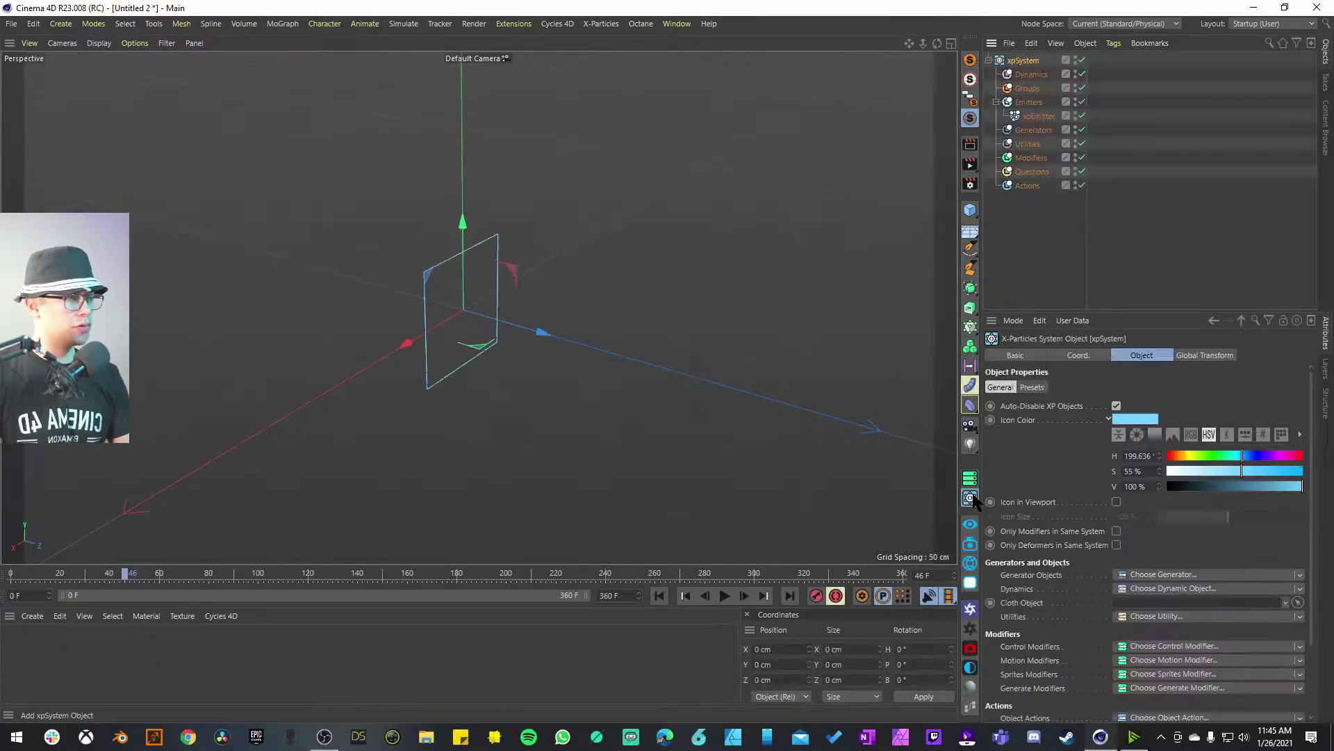
click(659, 595)
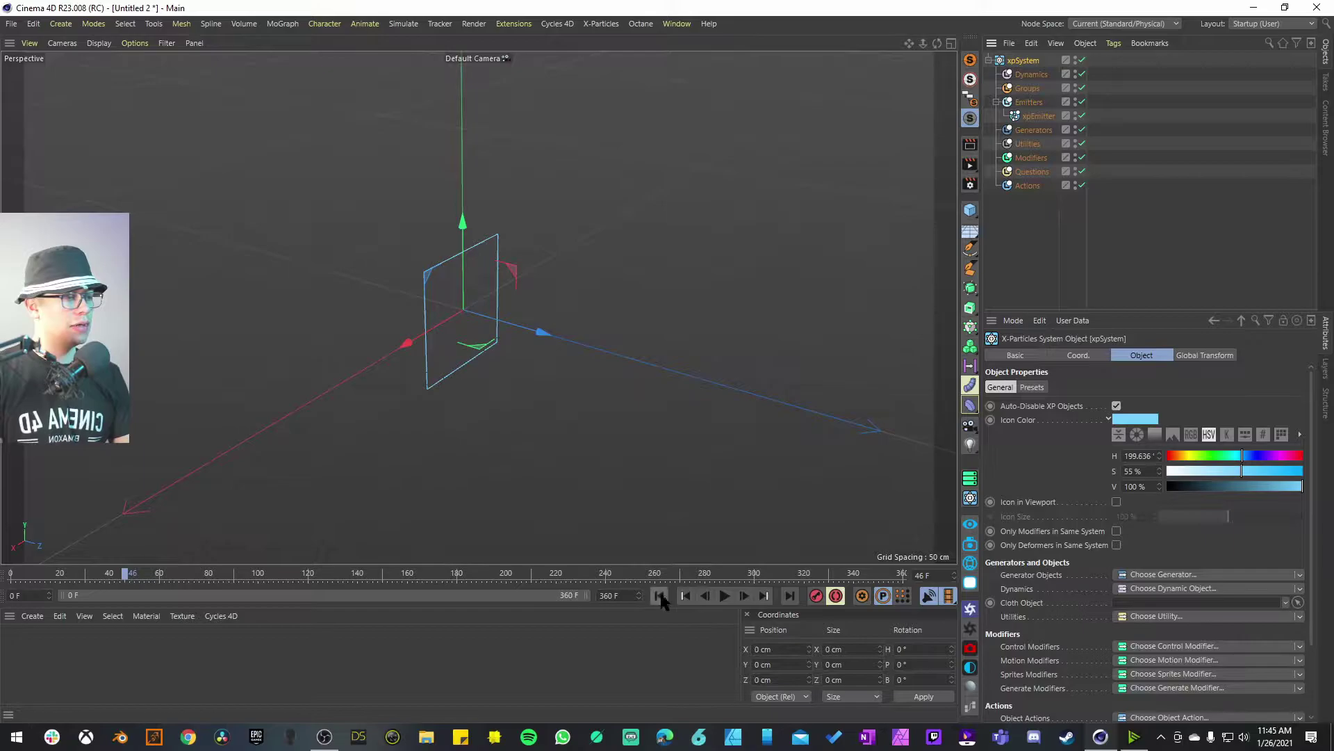
click(724, 595)
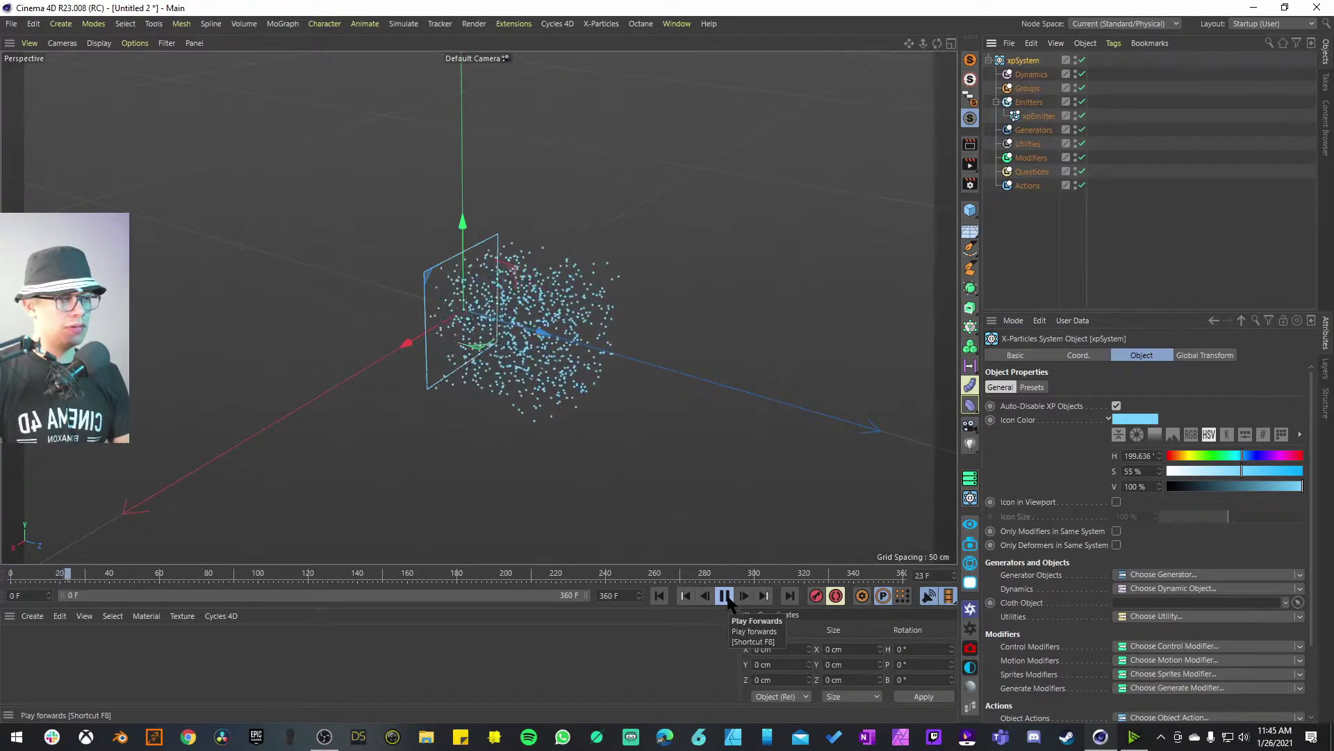
click(724, 595)
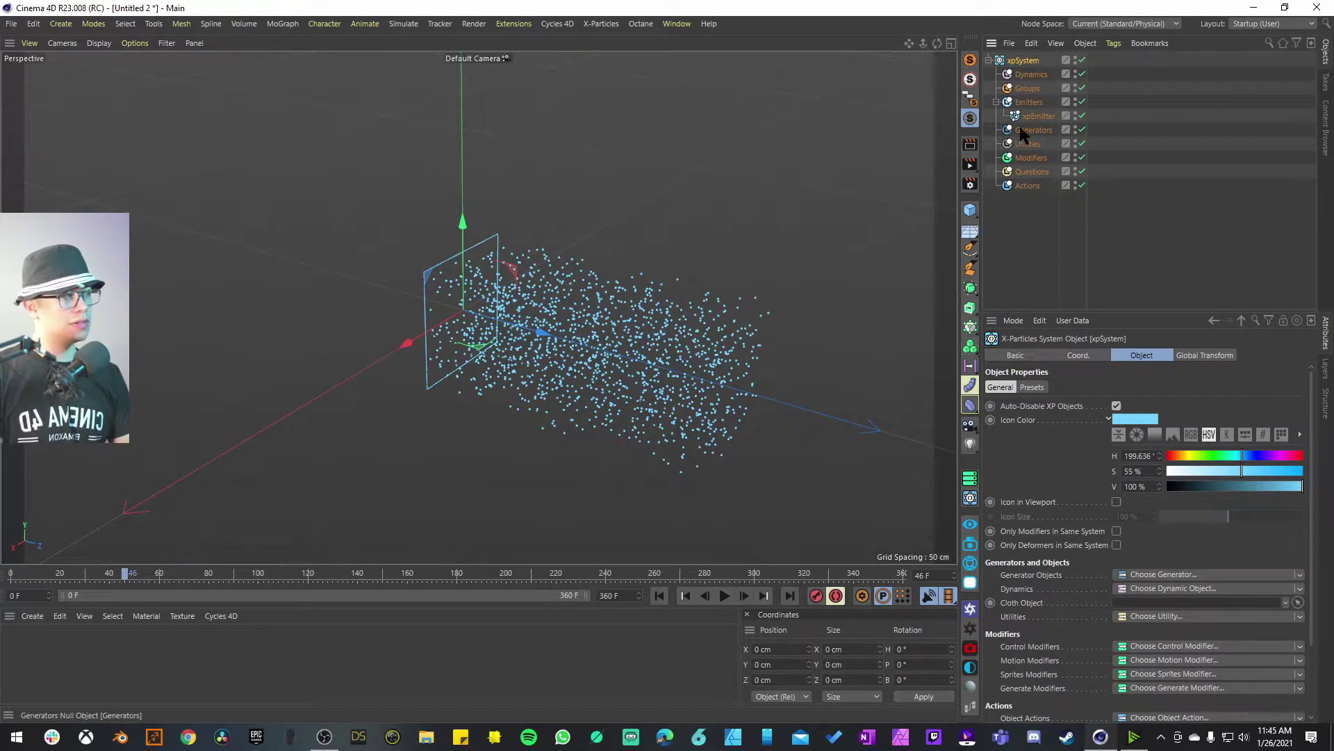
Set the xpEmitter to Shot emission with a shot count of 1, a 20 cm particle radius and a new speed.
click(1035, 116)
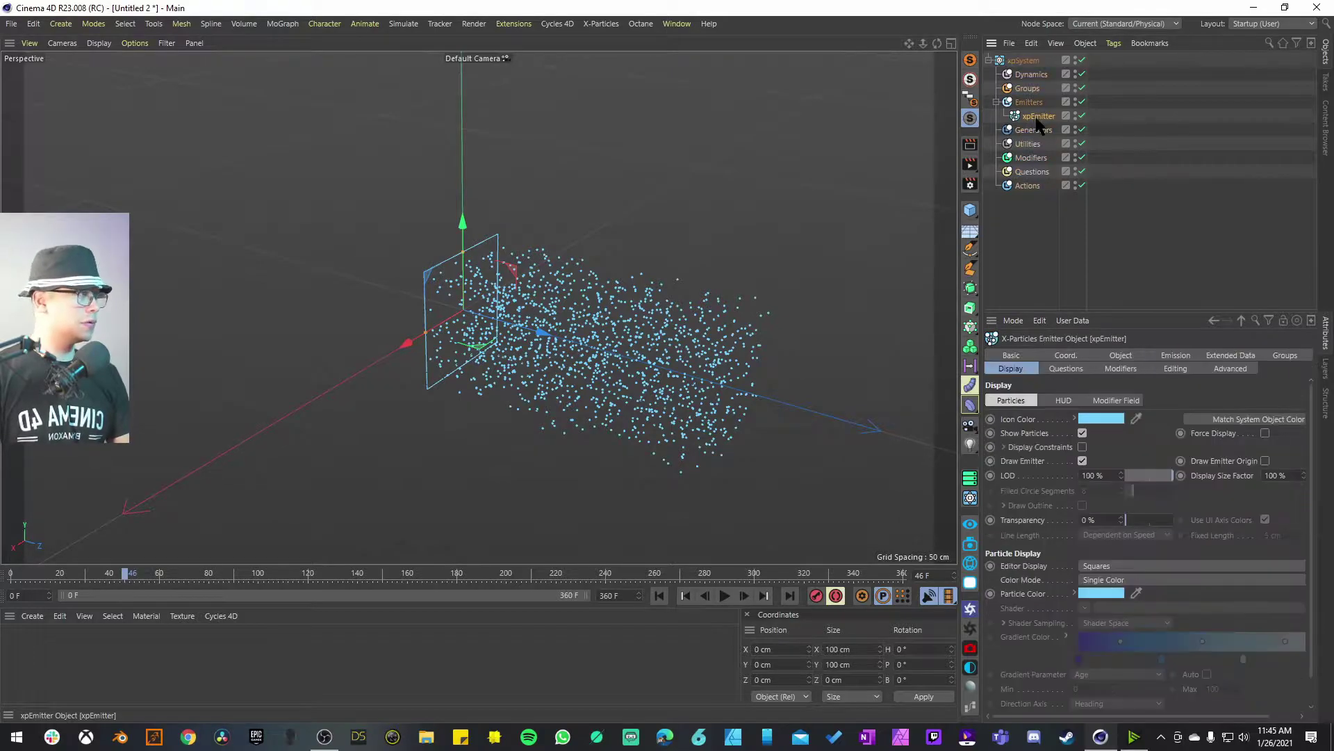
click(1186, 353)
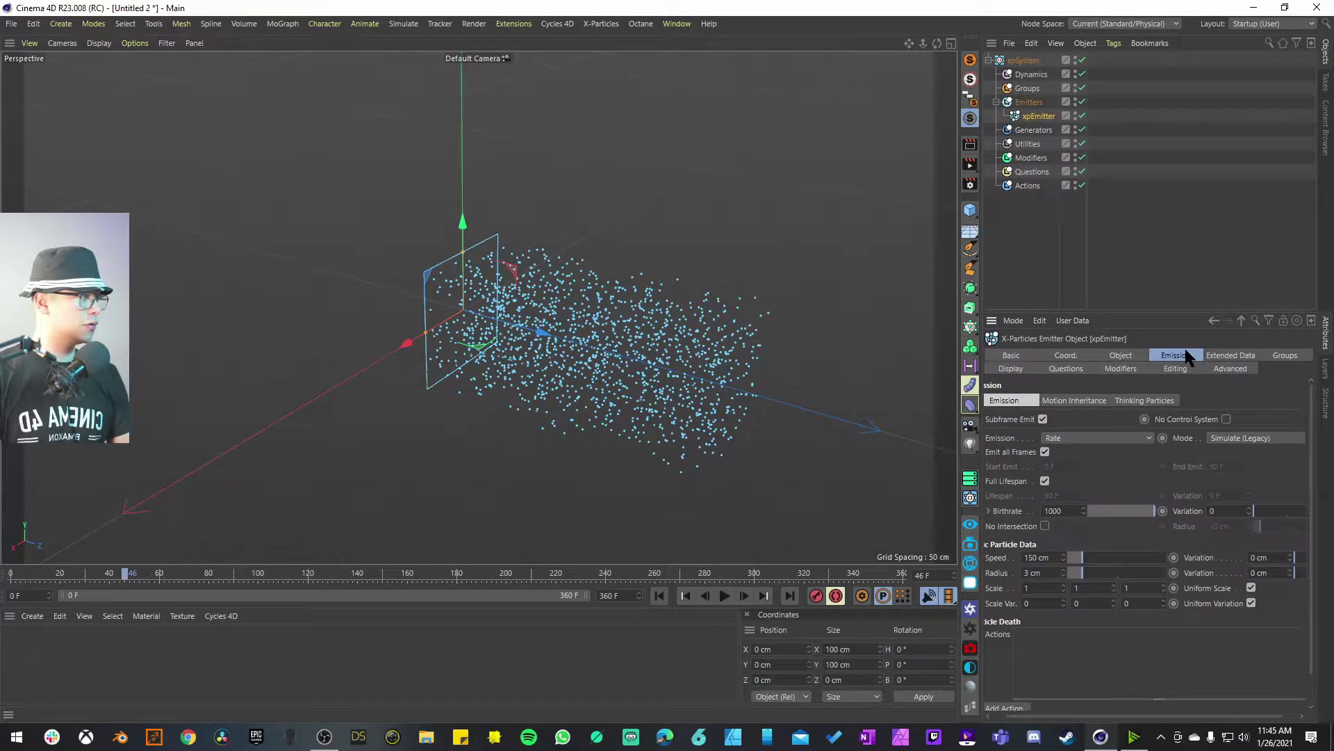
click(1081, 437)
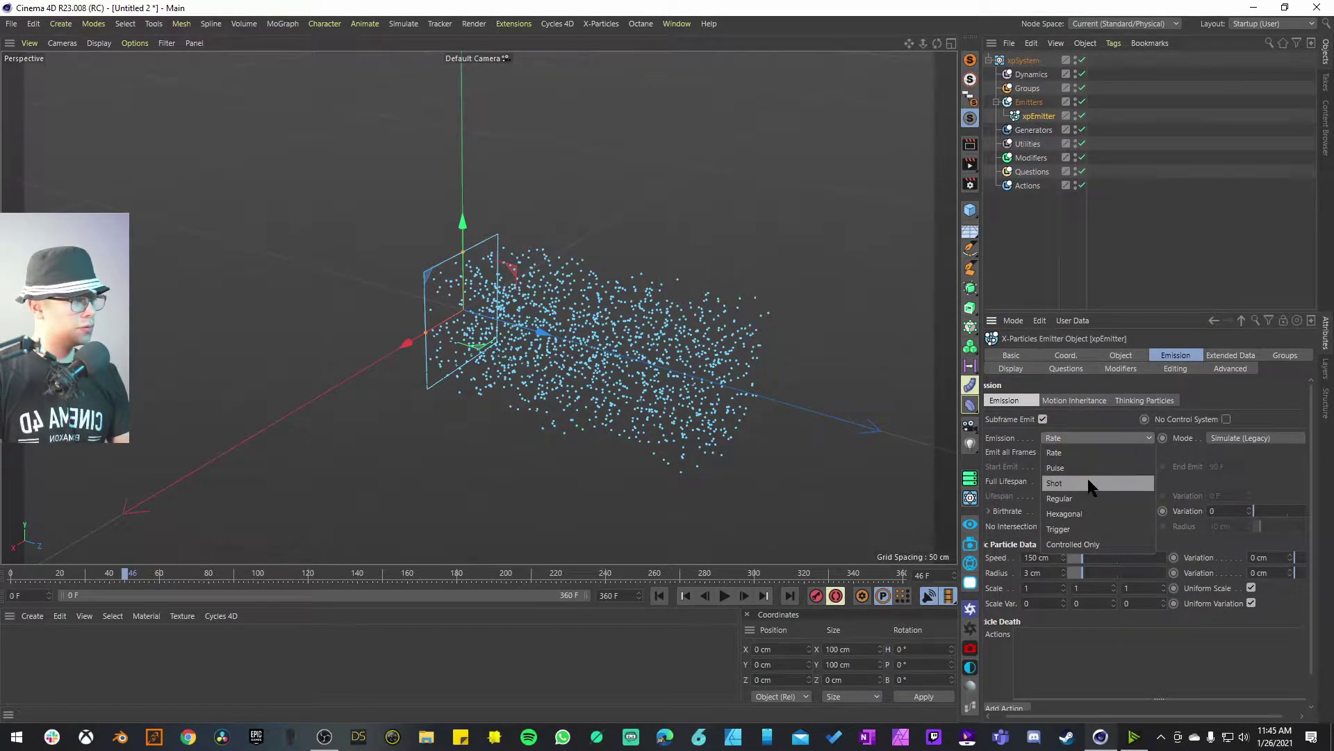
click(1081, 487)
click(1069, 450)
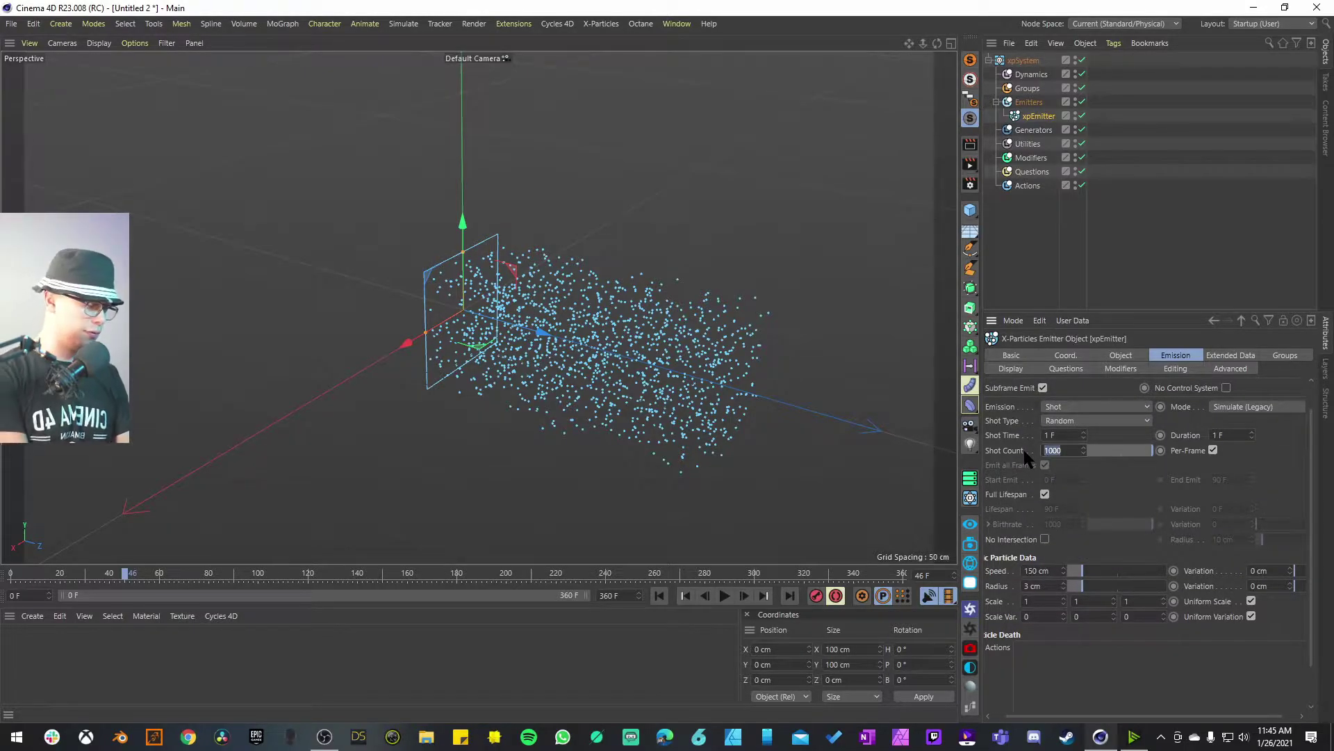
key(Return)
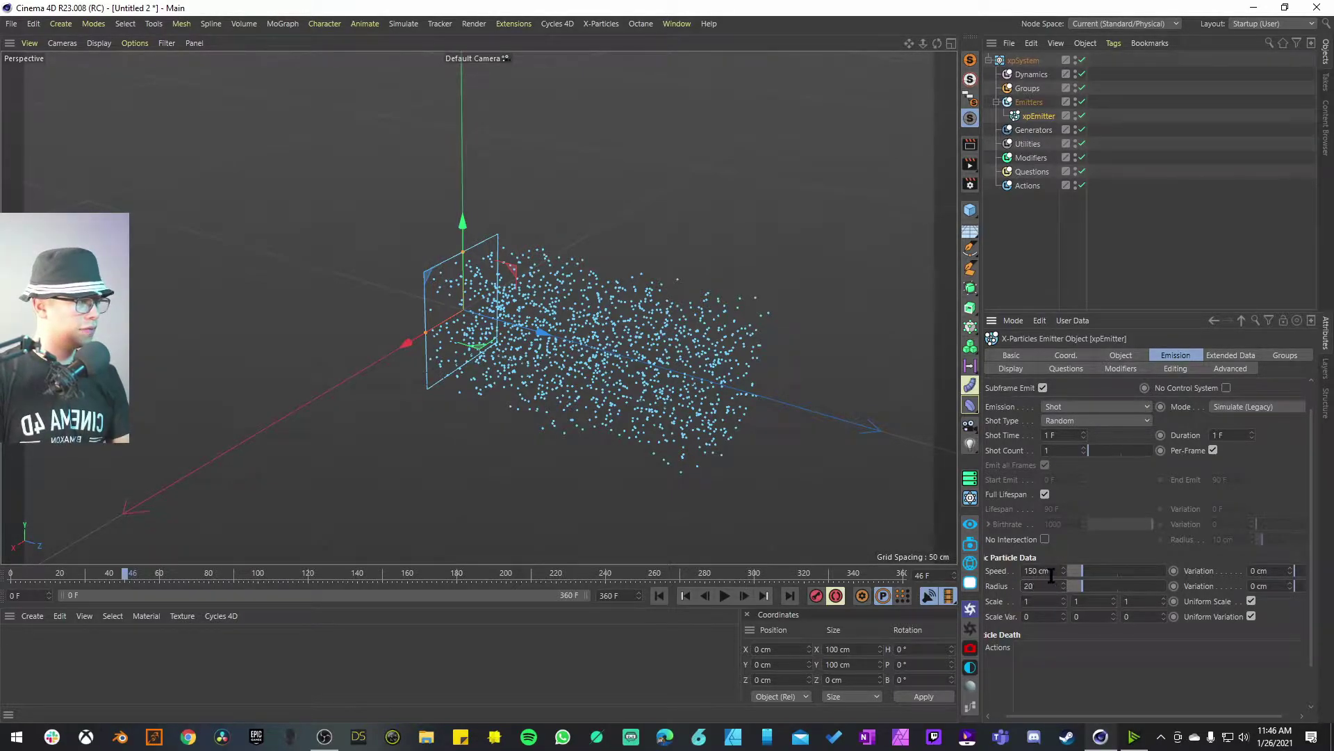
text(20)
drag(1053, 570, 1016, 570)
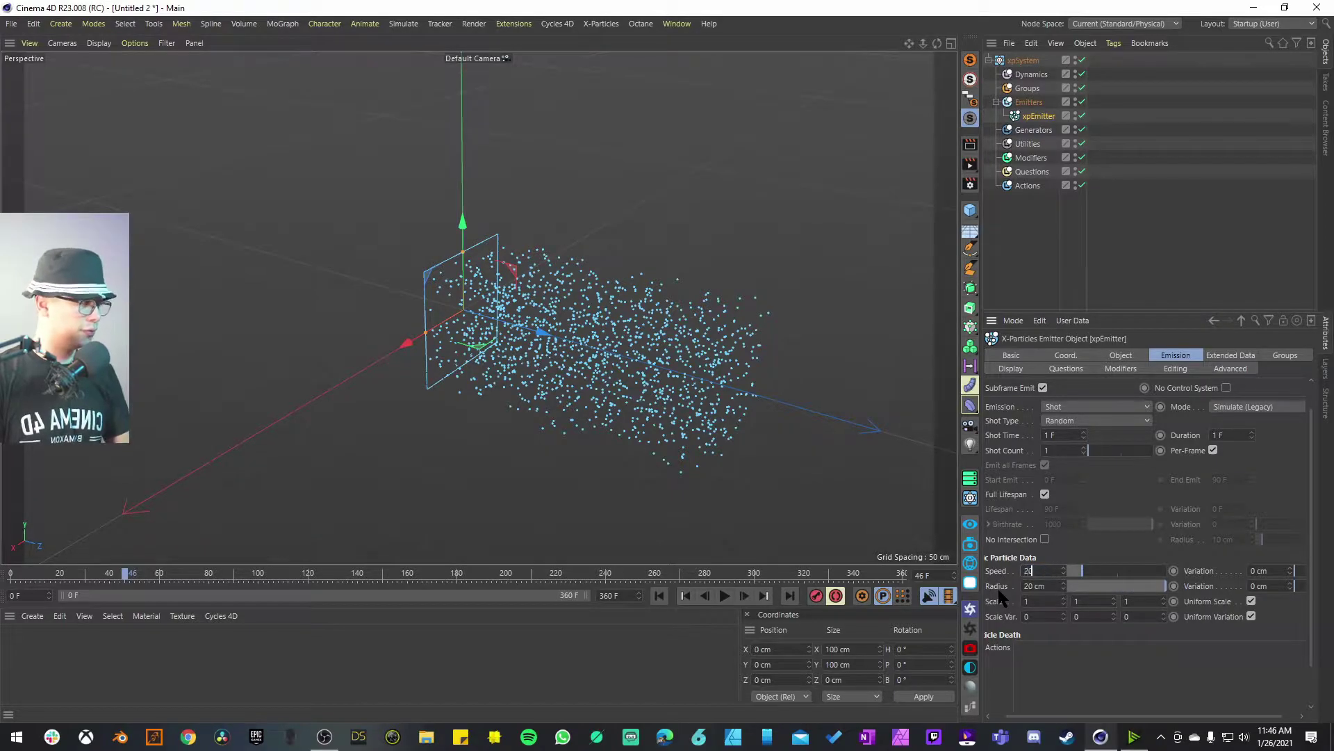
Display the emitter's particles as Spheres and replay the emission from the first frame.
click(1011, 370)
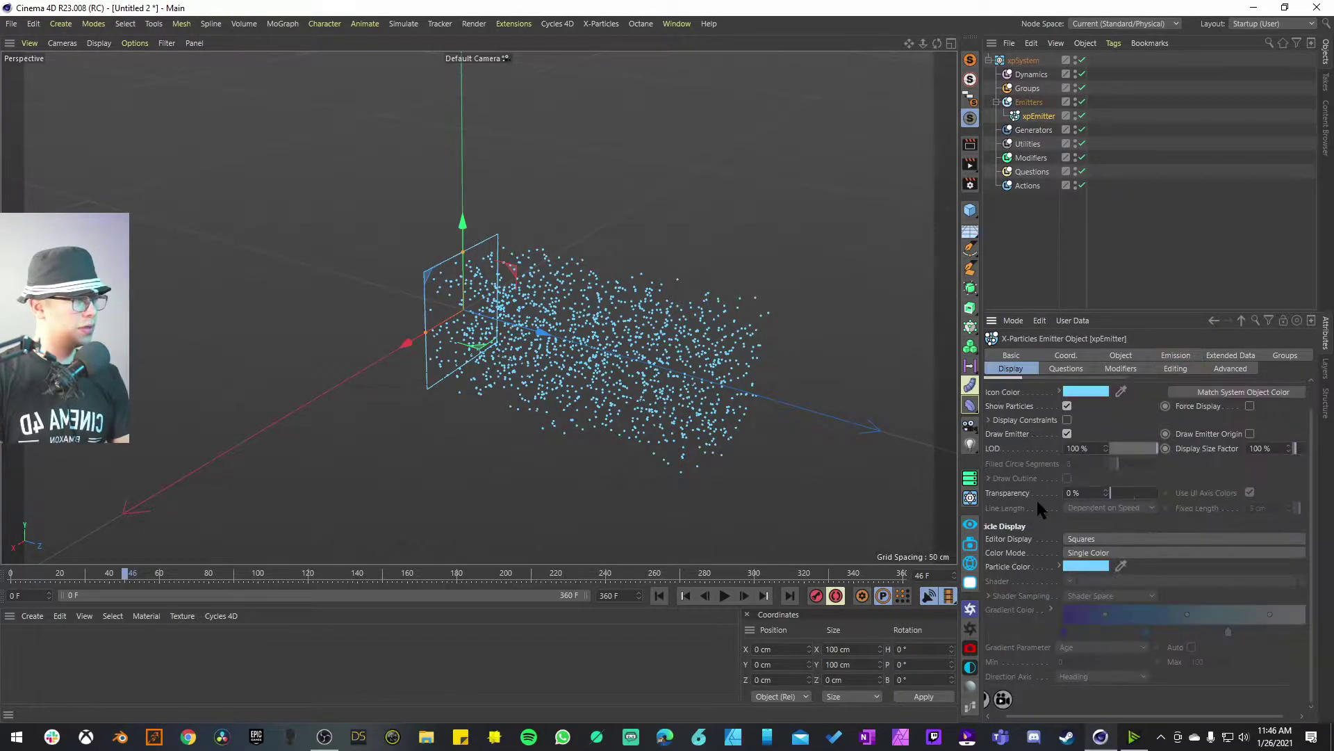
click(1073, 539)
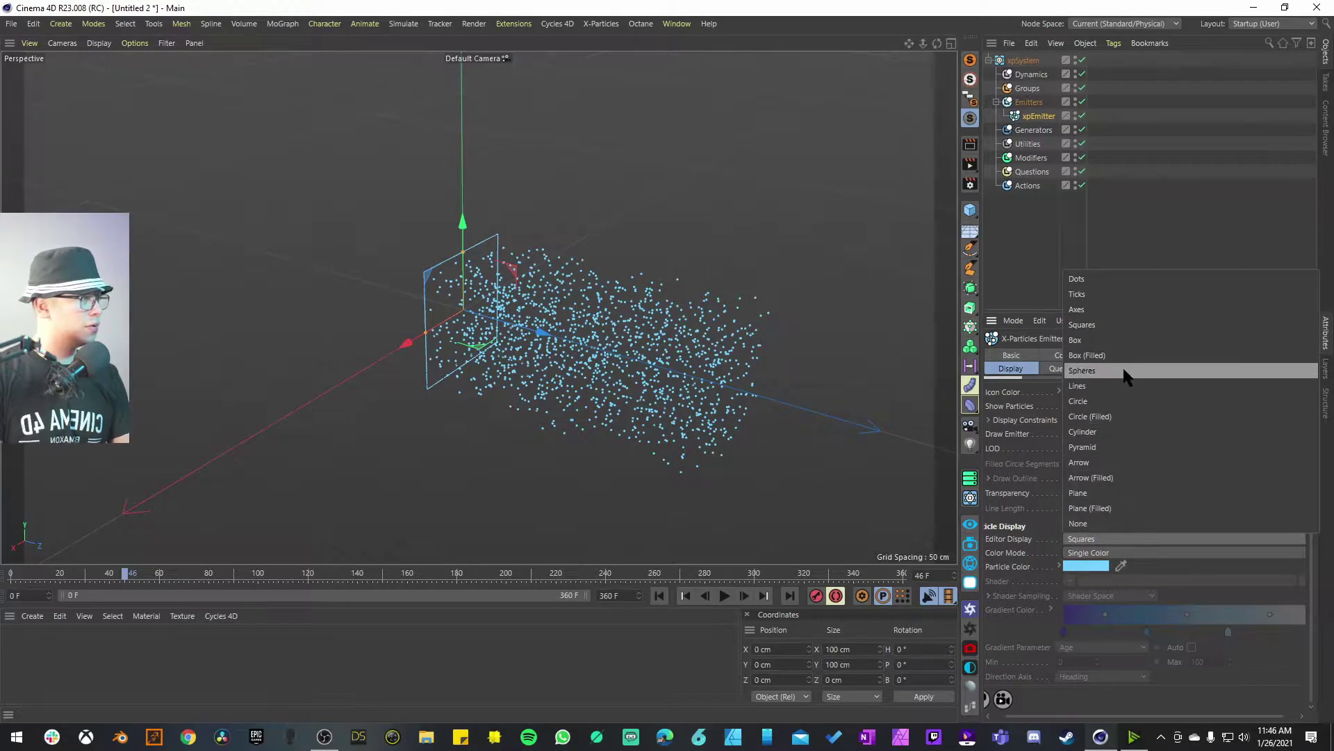
click(1082, 370)
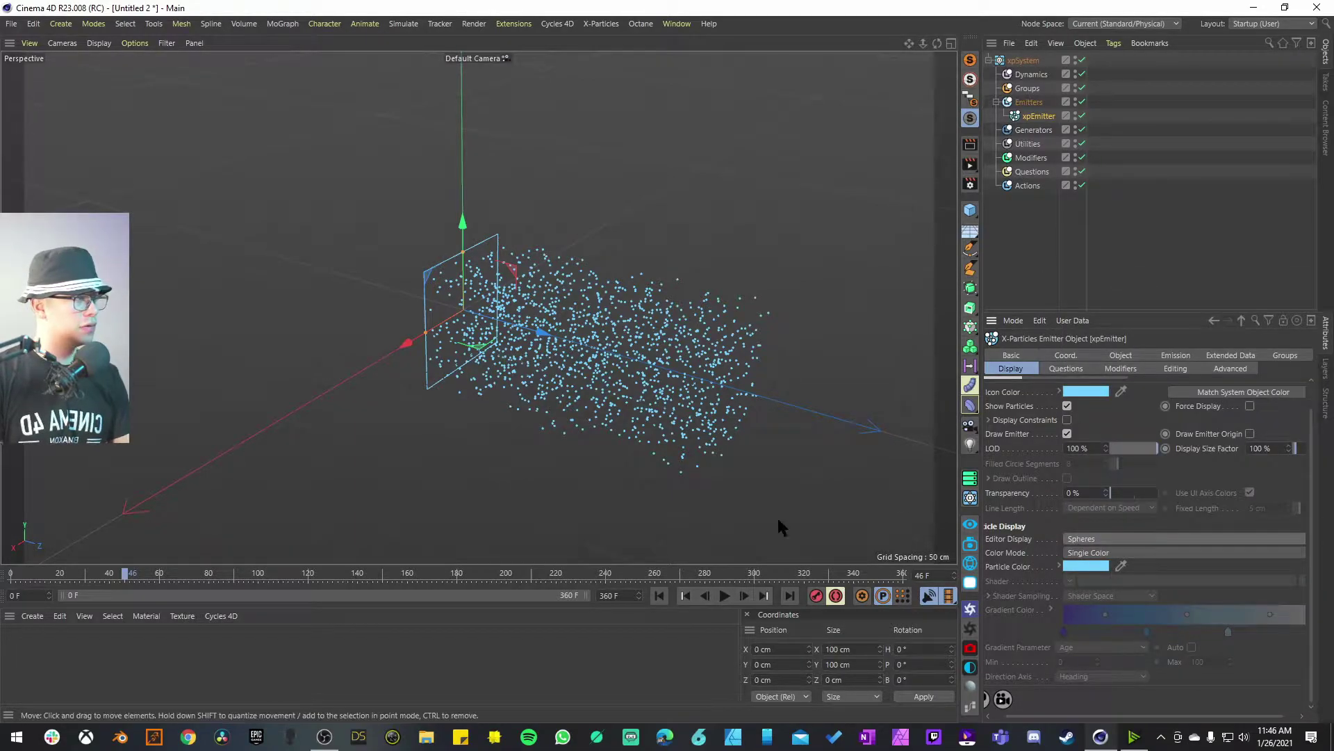
click(659, 596)
alt+drag(554, 415, 451, 410)
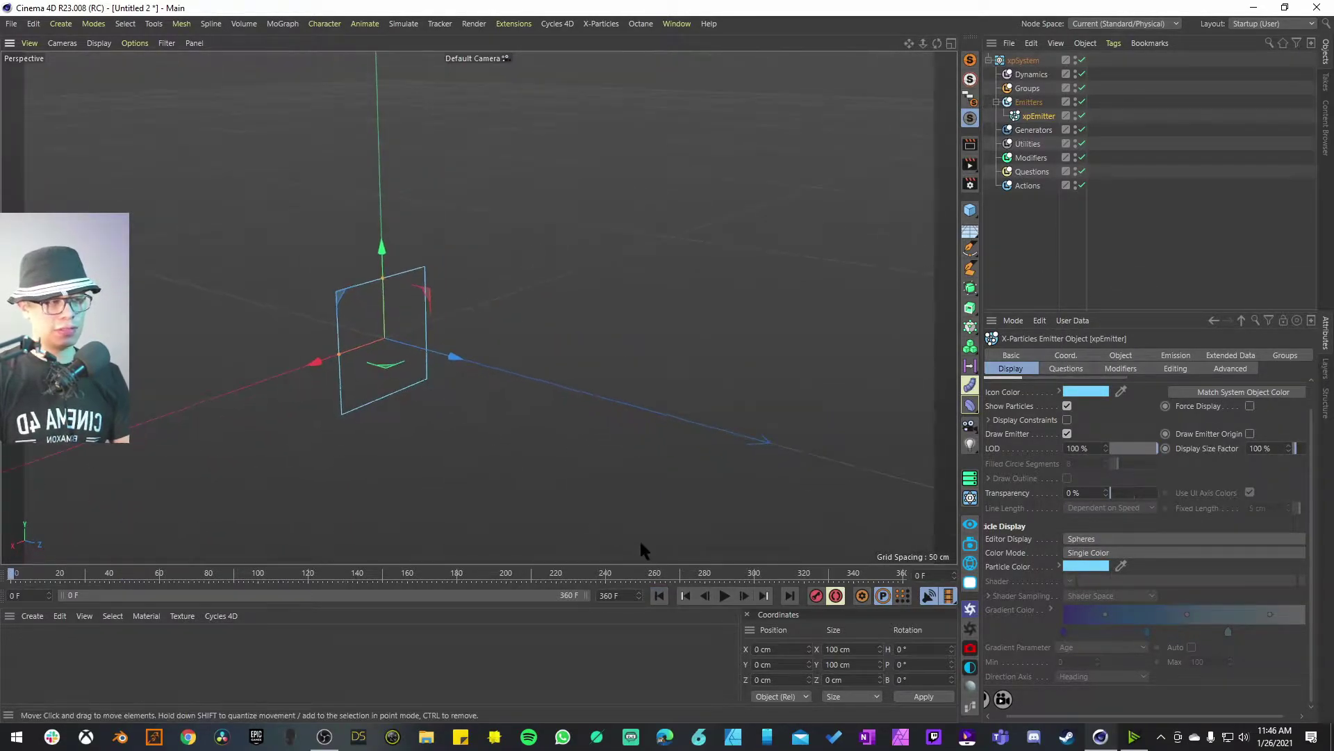
click(725, 597)
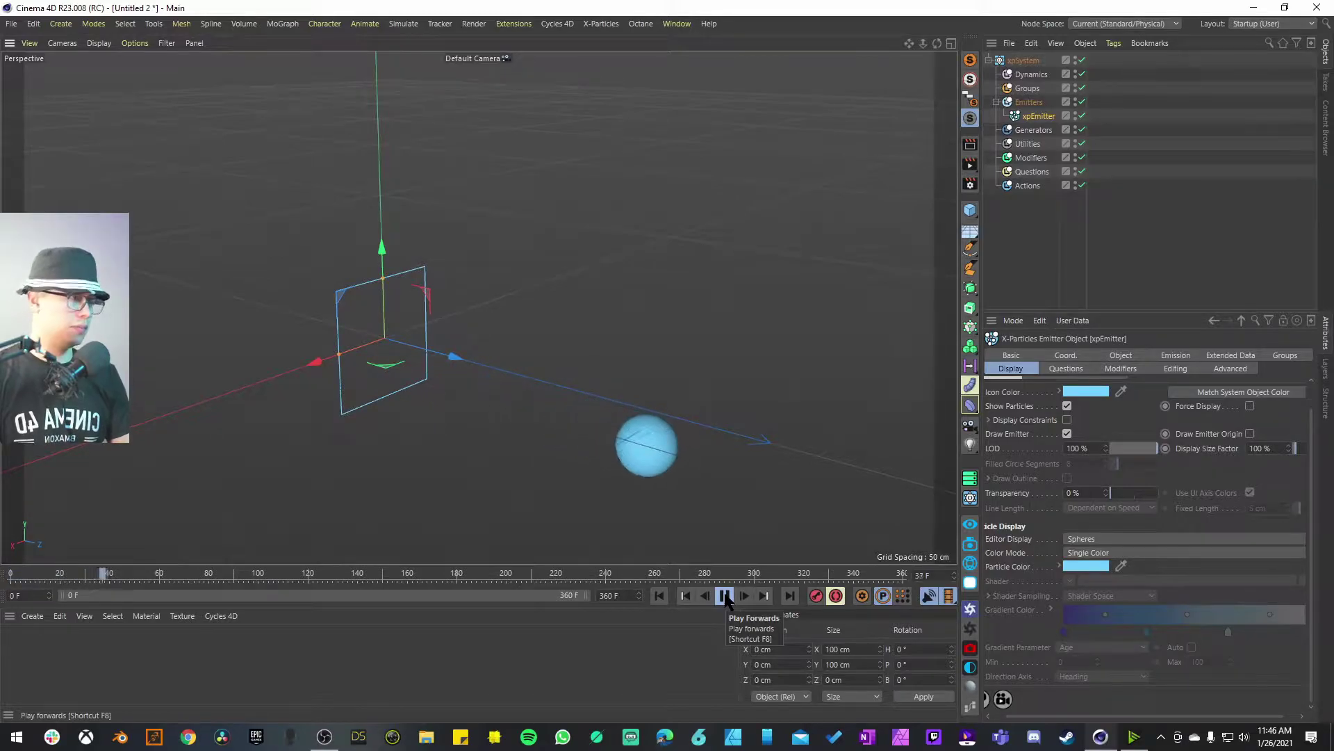
alt+drag(737, 511, 603, 396)
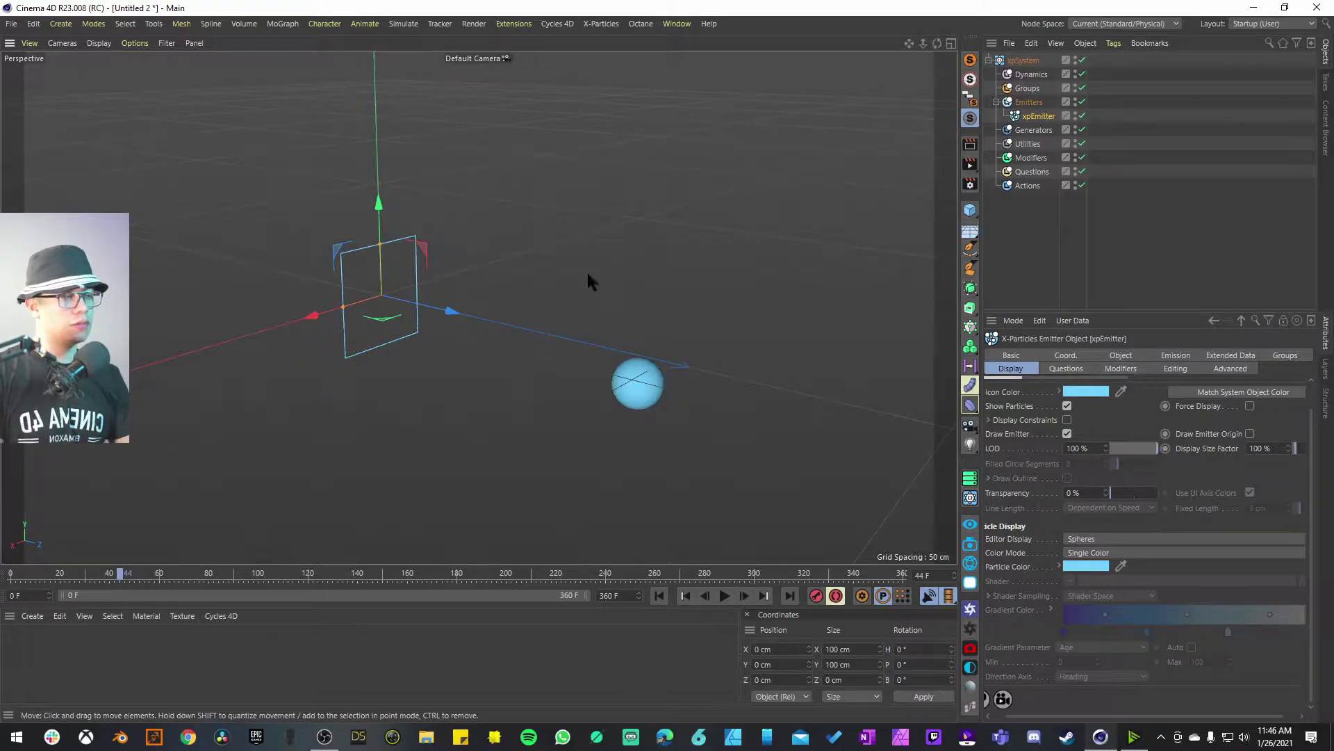
Set the emitter's physical data to a Temperature of 100, Fuel of 1 and Fire of 1.
click(1214, 355)
click(1053, 399)
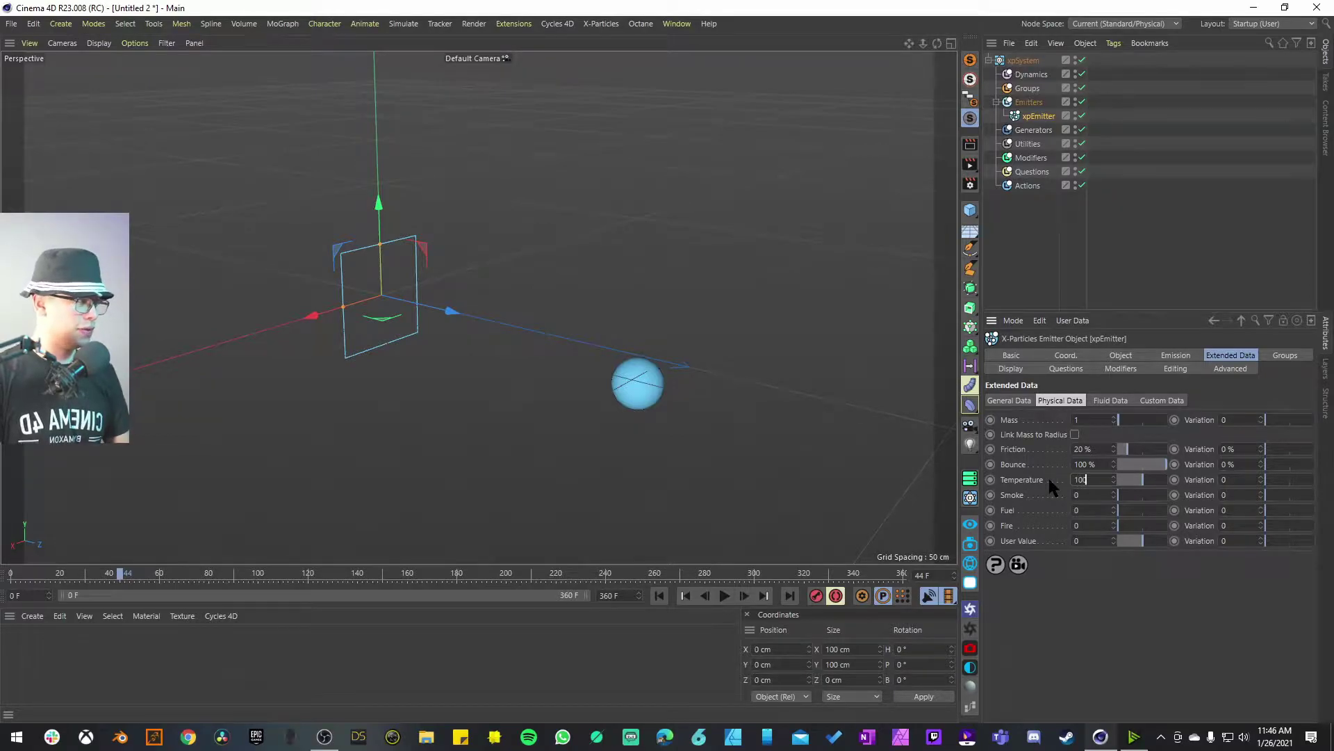
click(1114, 508)
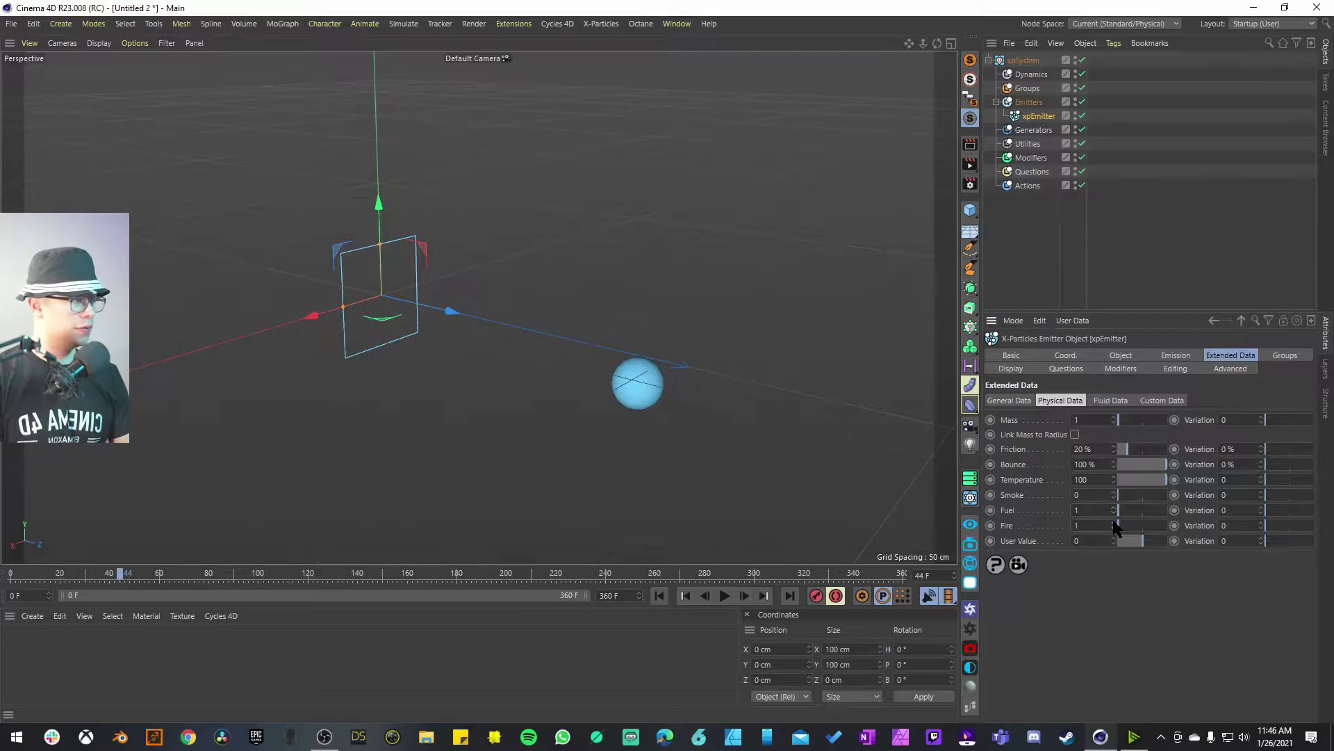
Add an xpExplosiaFX Source tag to the xpEmitter and set its Curl to 100%.
click(1114, 43)
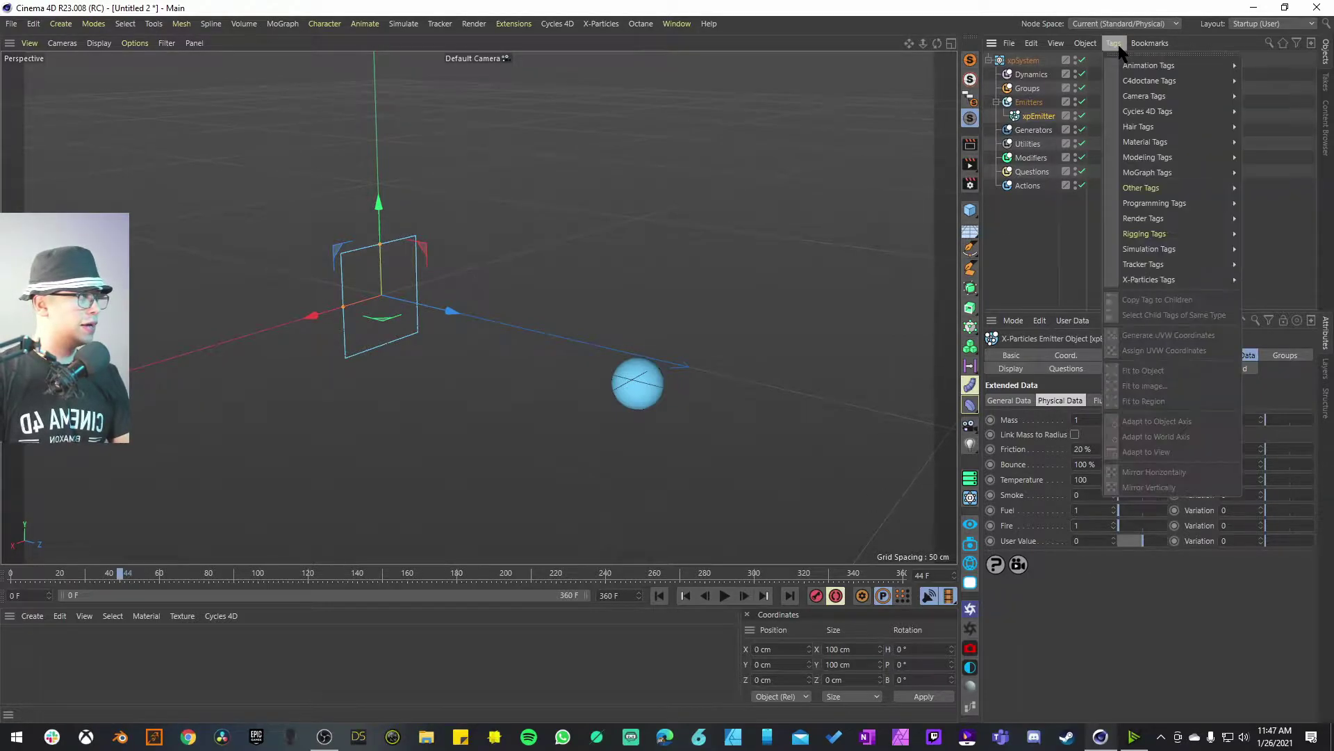
mouse_move(1185, 280)
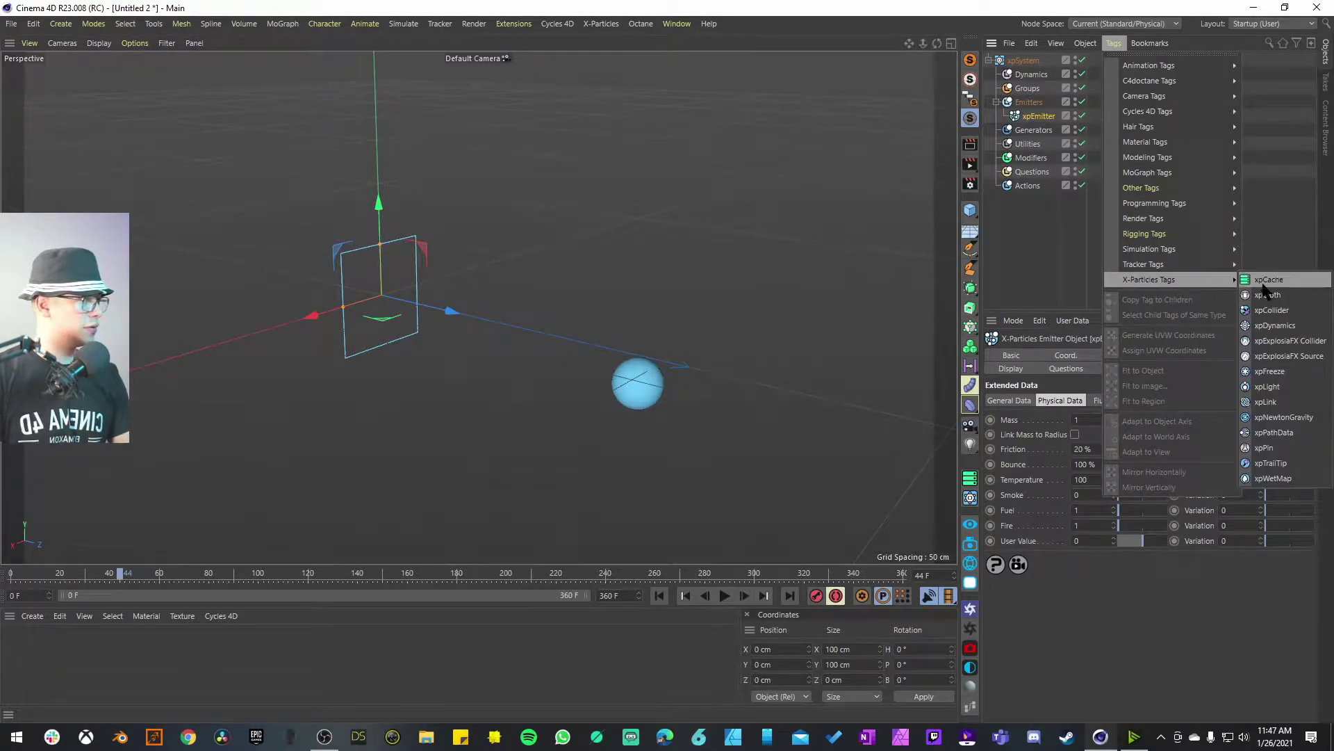
click(1288, 356)
click(1060, 483)
key(Return)
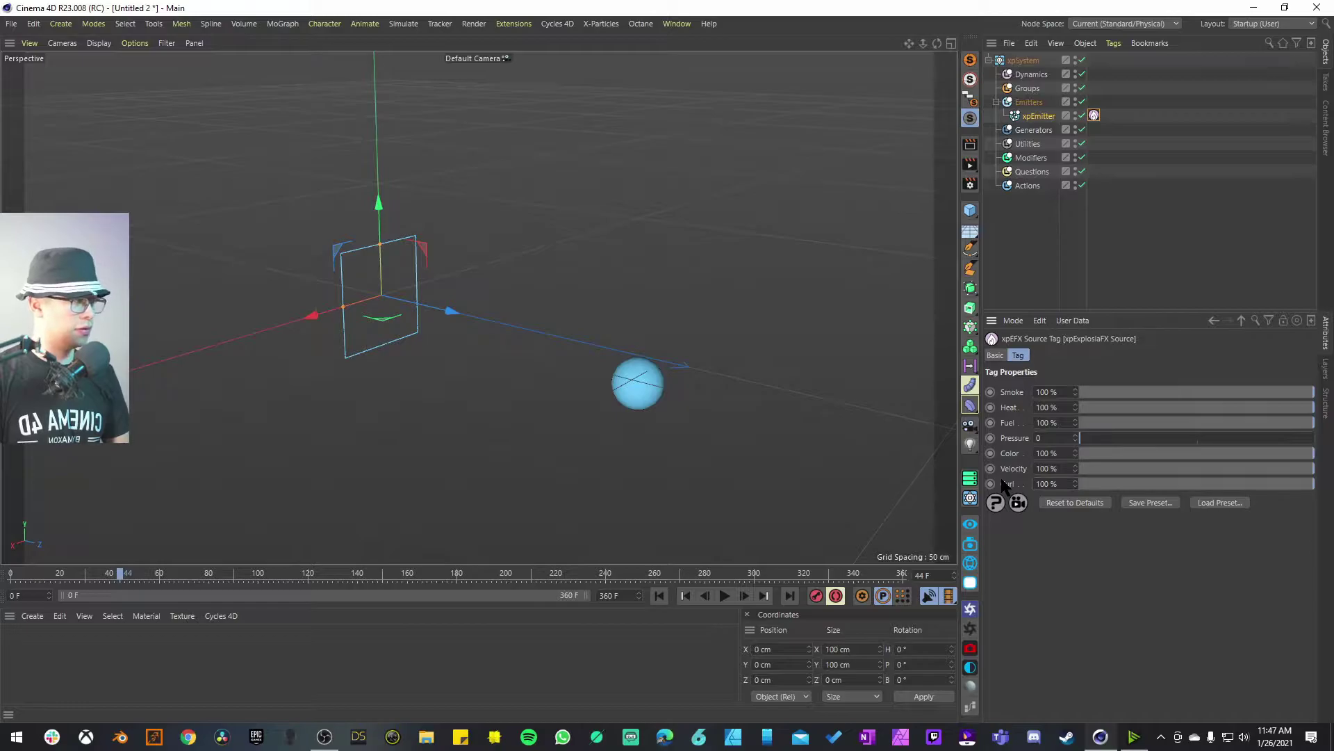
Play the tagged emitter's particle motion from the first frame and stop it.
click(660, 595)
click(725, 596)
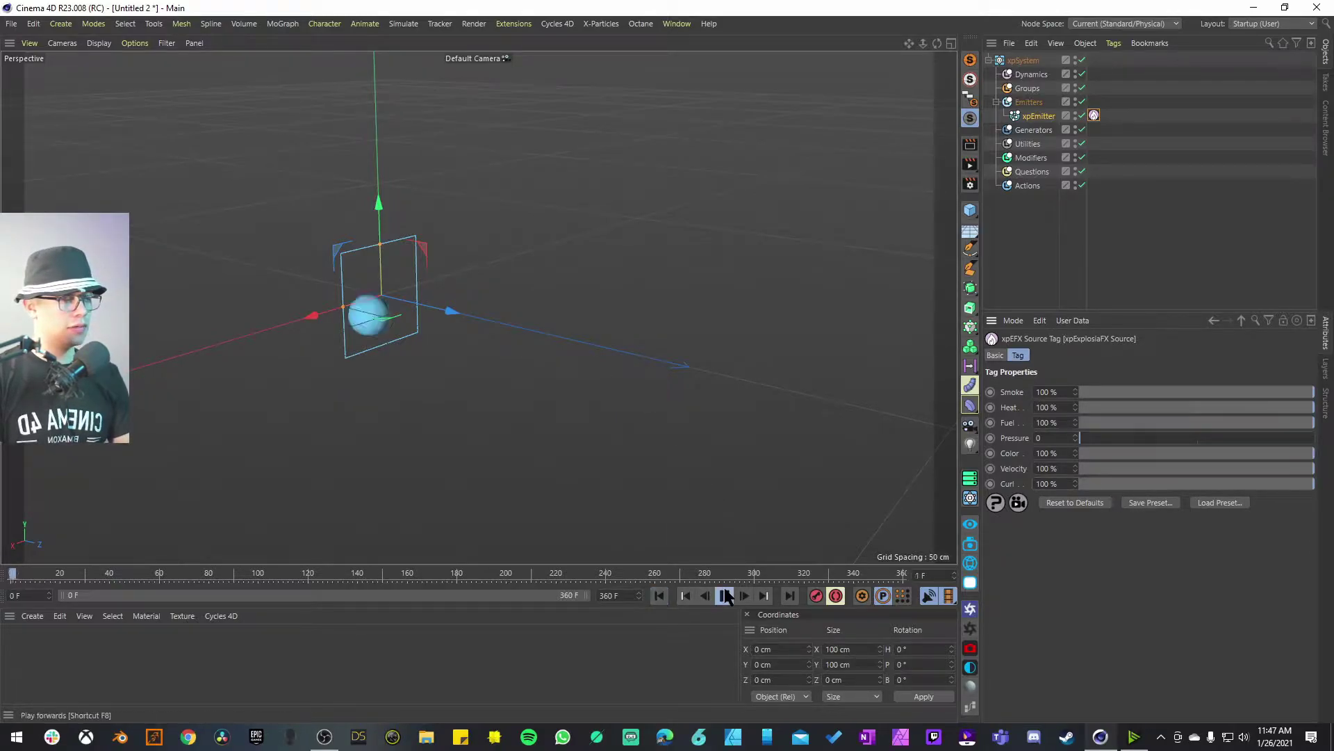
click(725, 595)
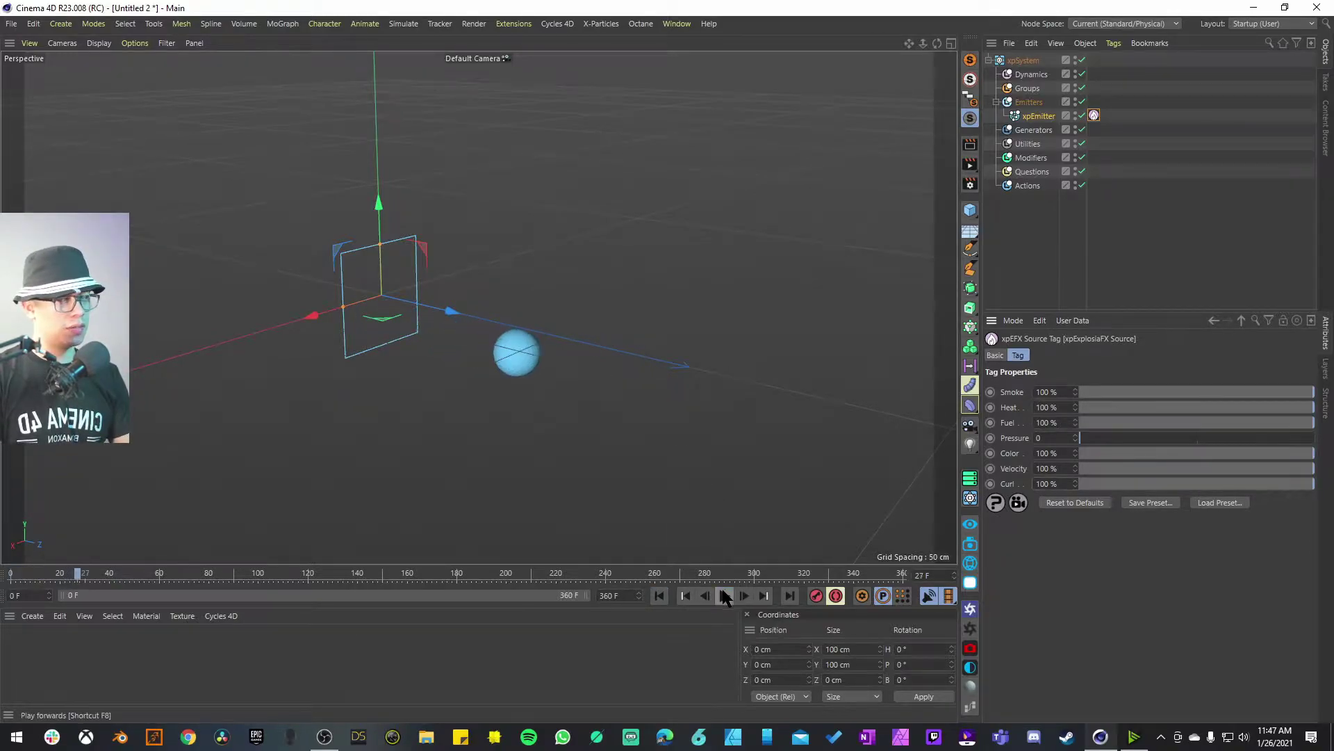
Add an xpExplosiaFX object to the system's Dynamics folder.
click(1031, 75)
click(1130, 415)
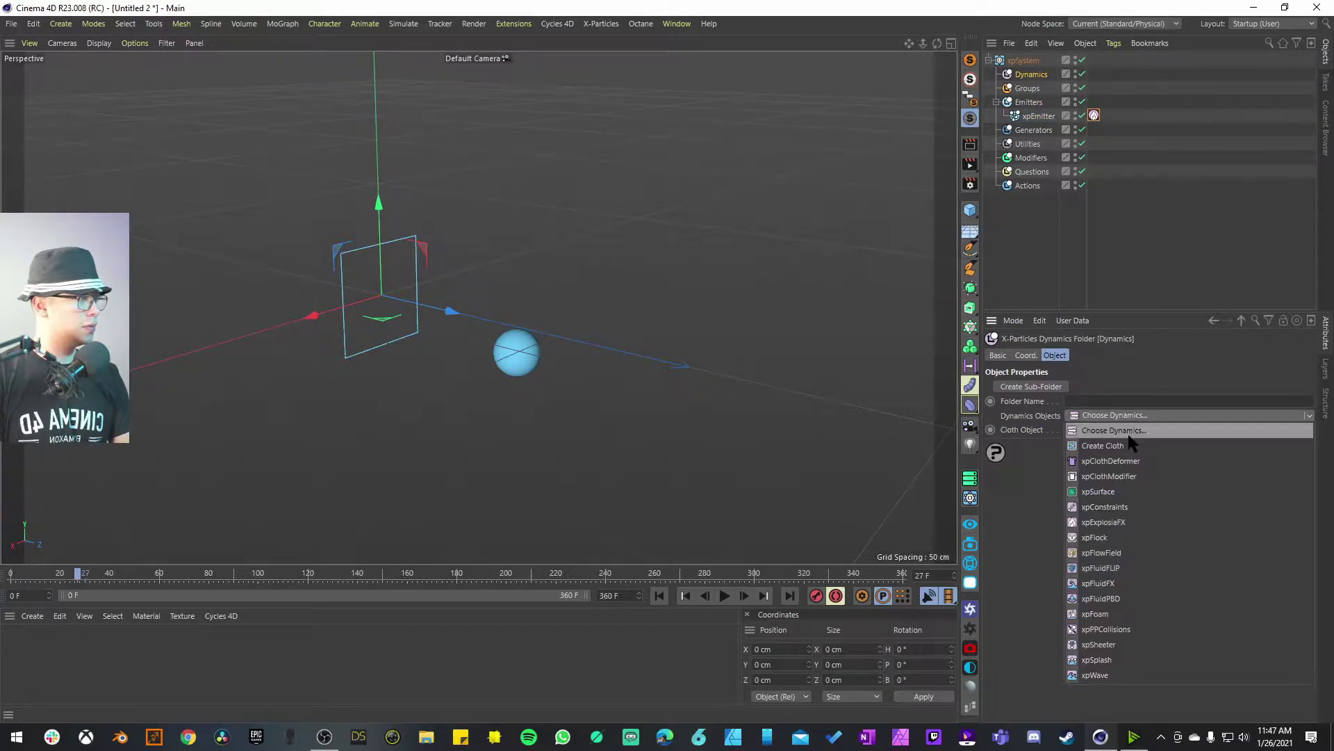
click(1112, 523)
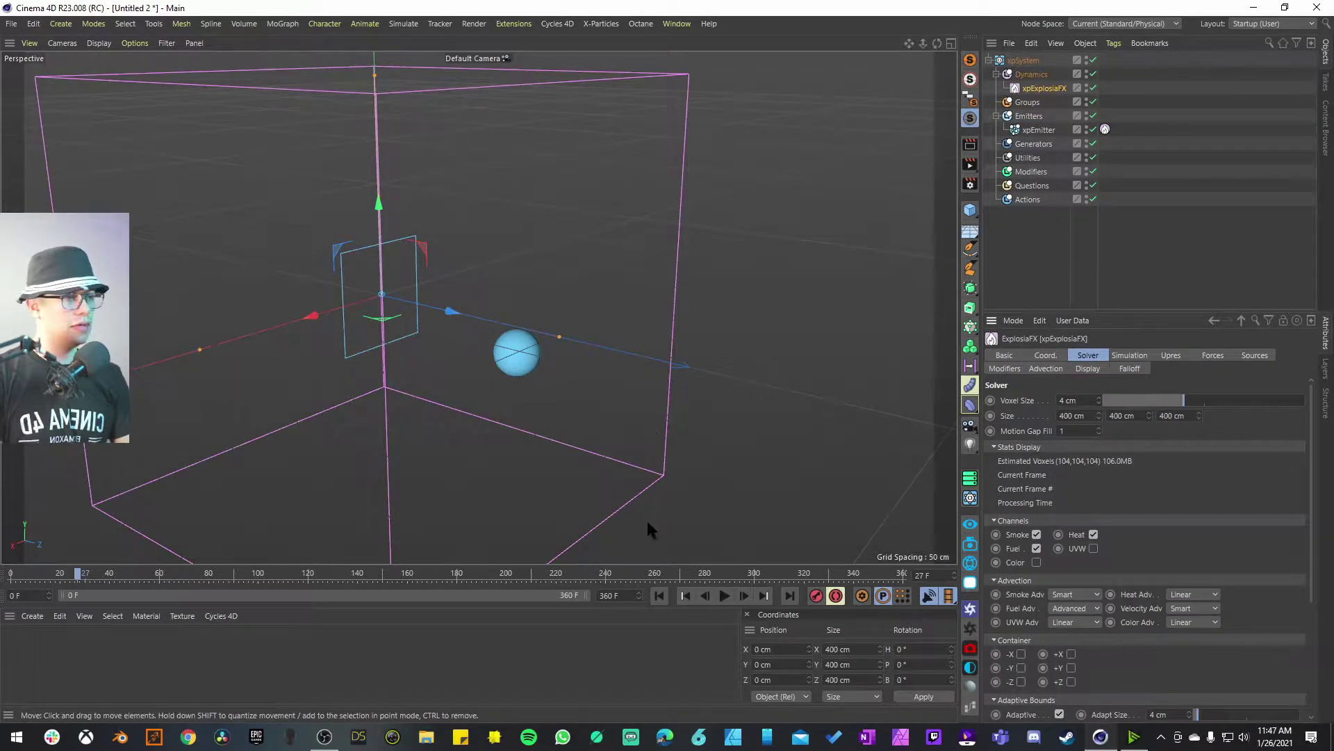
Play the ExplosiaFX simulation twice from the first frame in the perspective view.
click(659, 595)
click(725, 596)
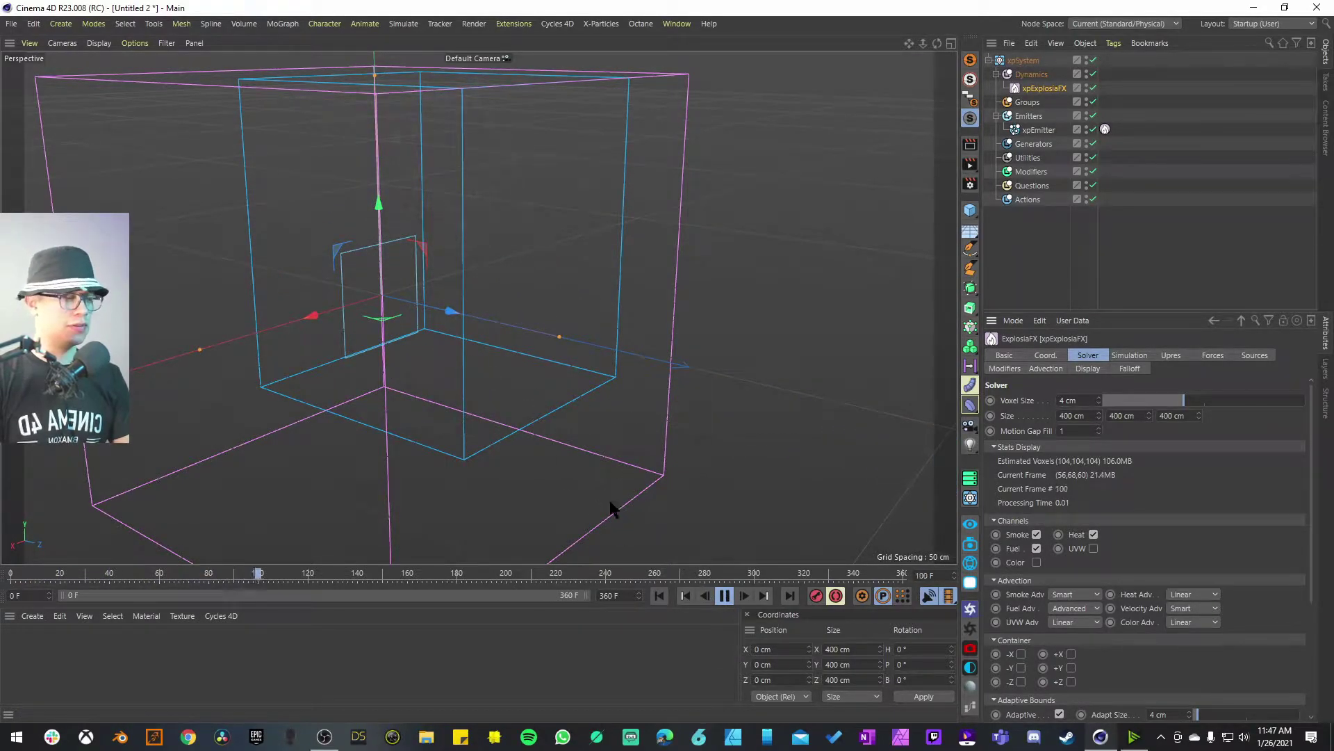
click(723, 595)
click(659, 595)
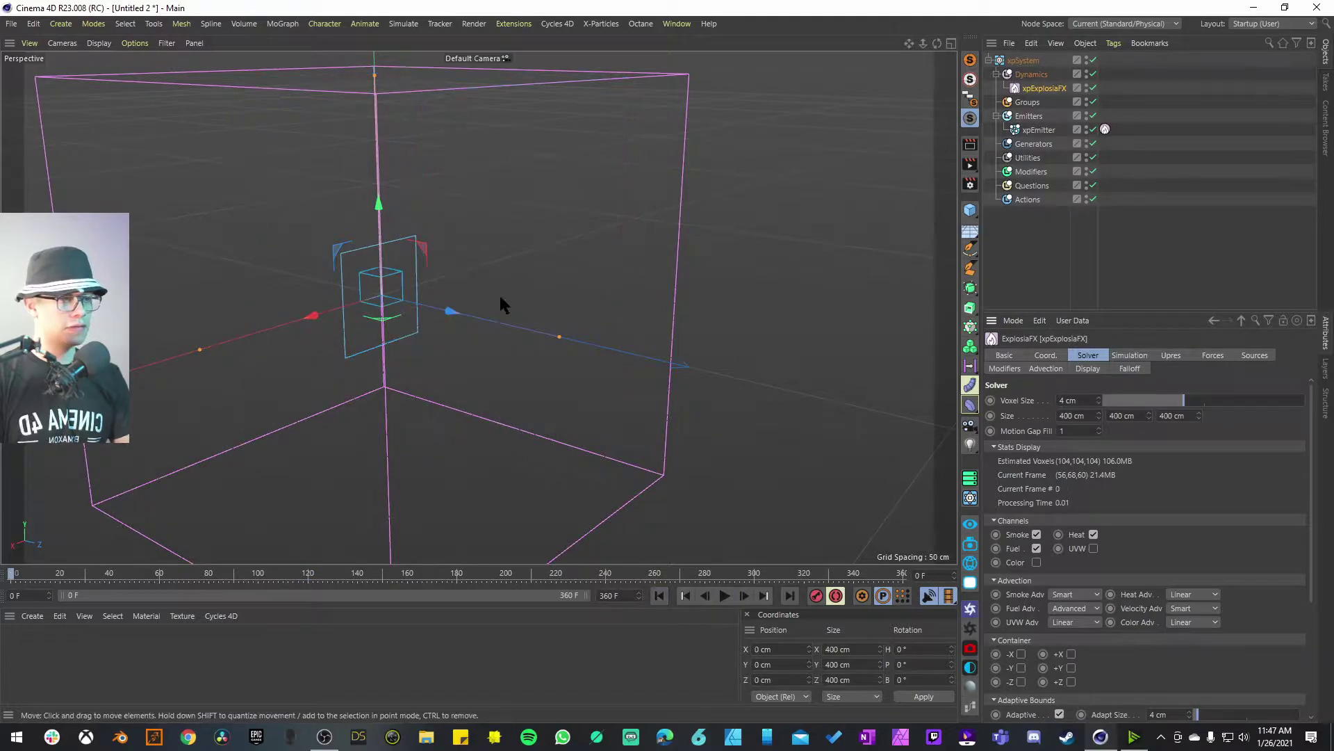
click(724, 596)
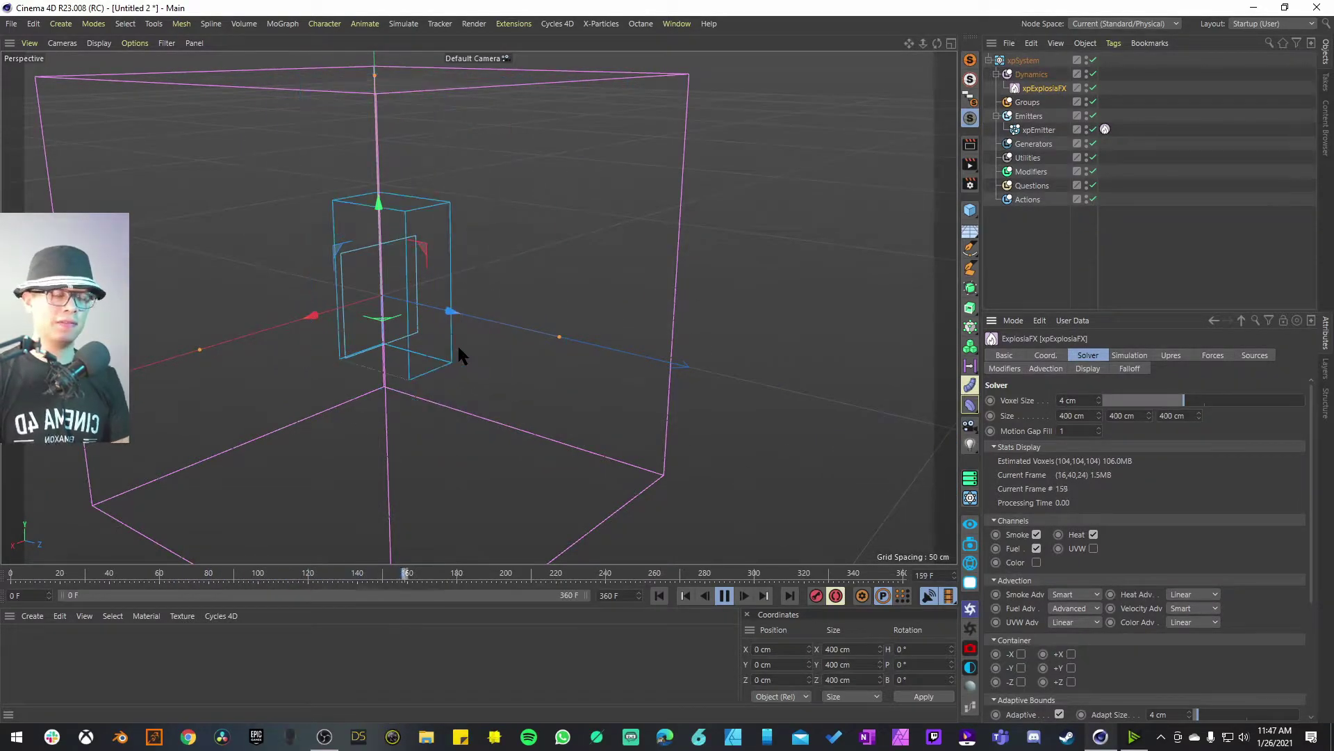
click(725, 594)
Replay the ExplosiaFX simulation from the first frame in the Front view and in the Right view.
middle_click(556, 417)
middle_click(625, 393)
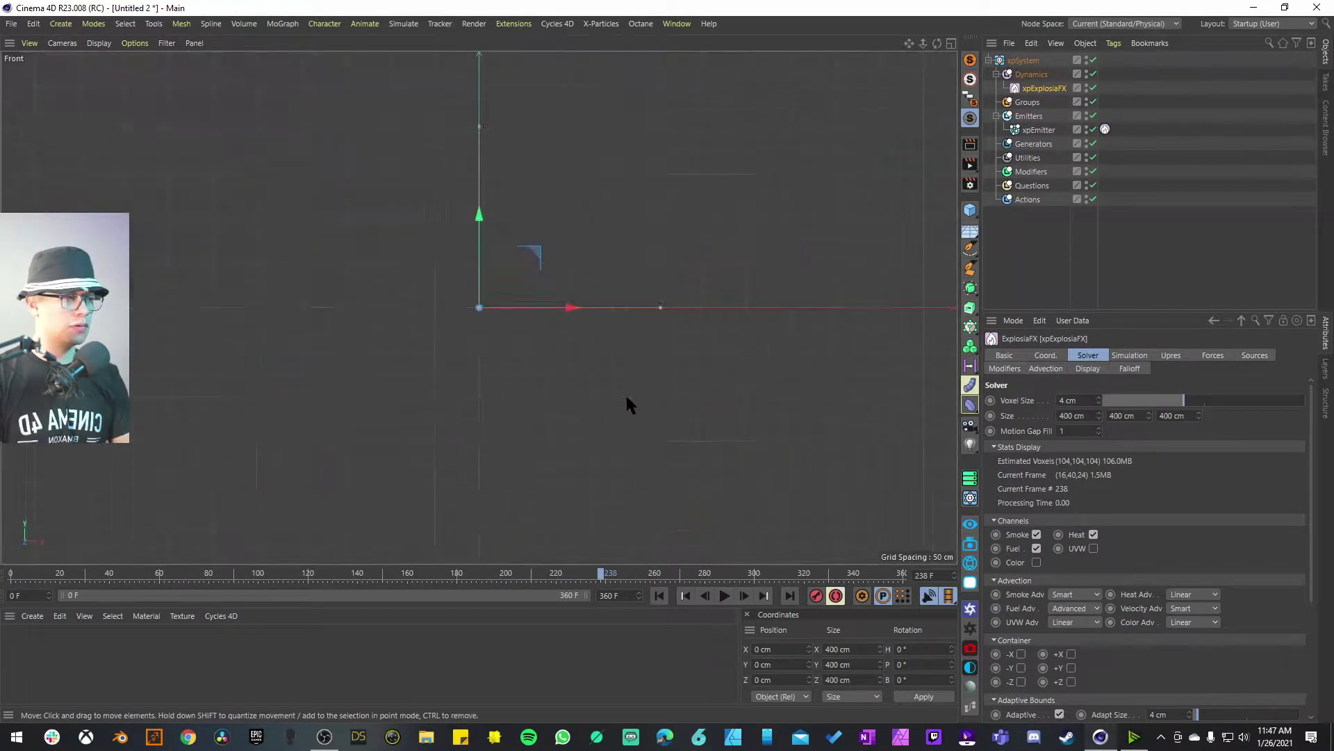
click(658, 595)
click(725, 596)
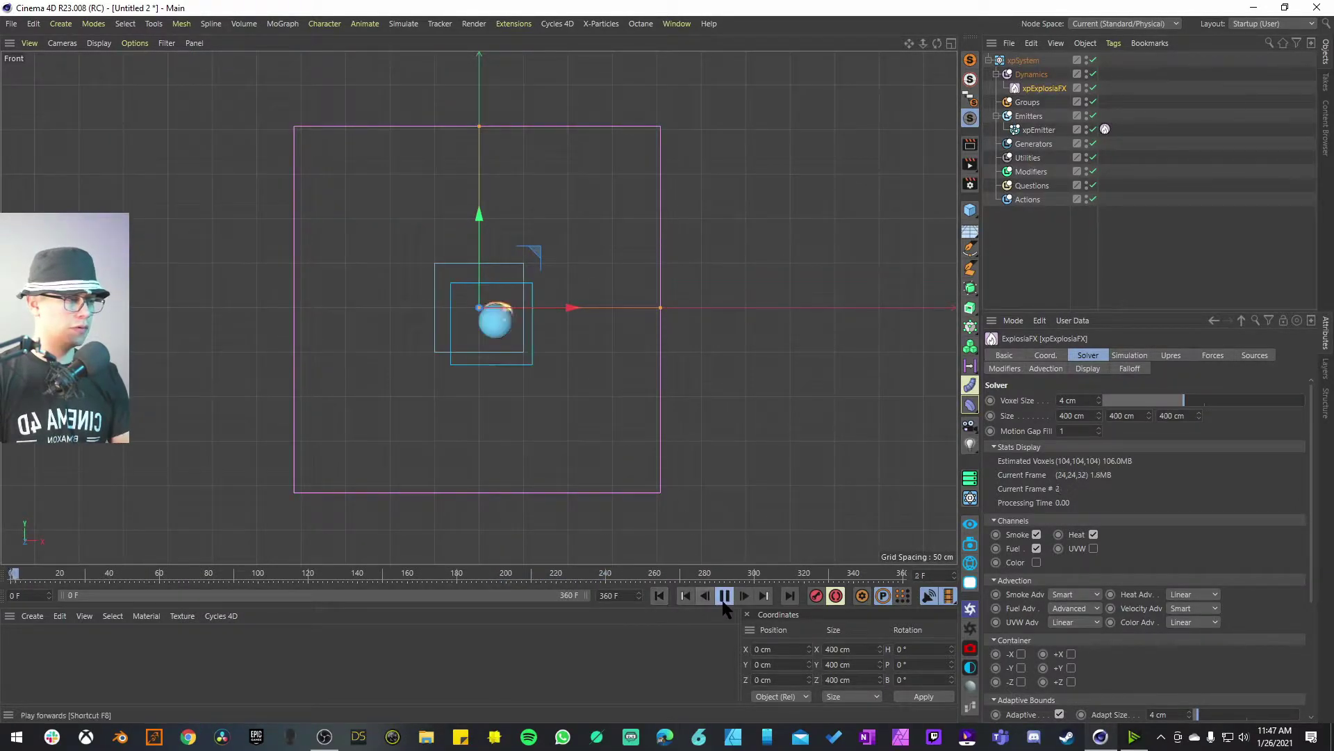
middle_click(572, 468)
middle_click(383, 420)
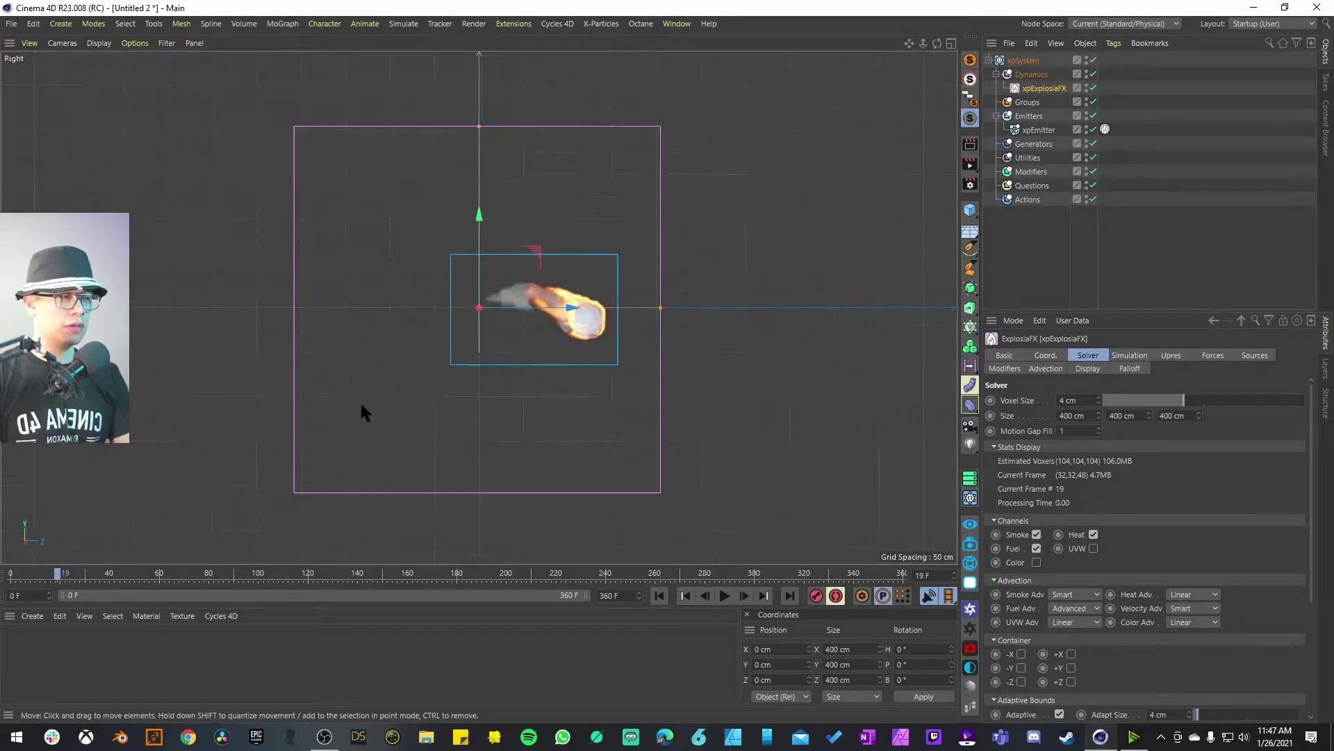
click(659, 595)
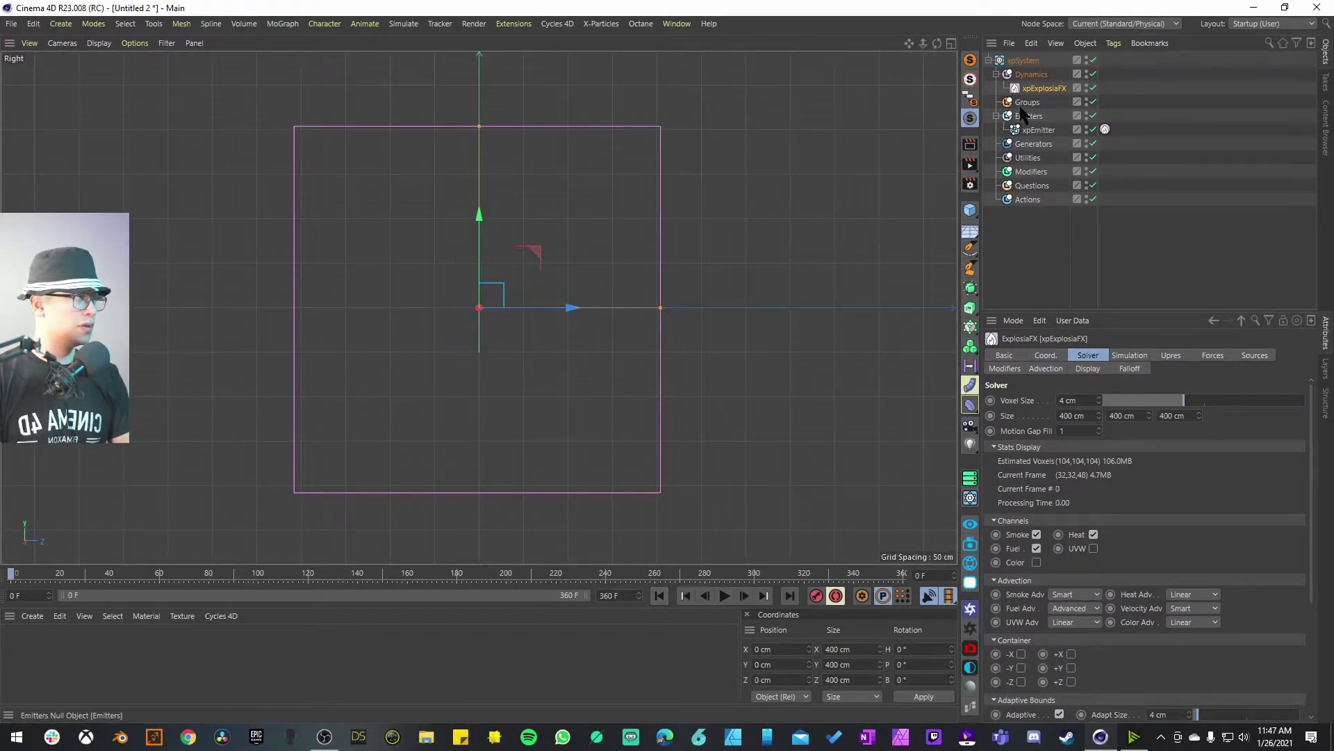
click(725, 596)
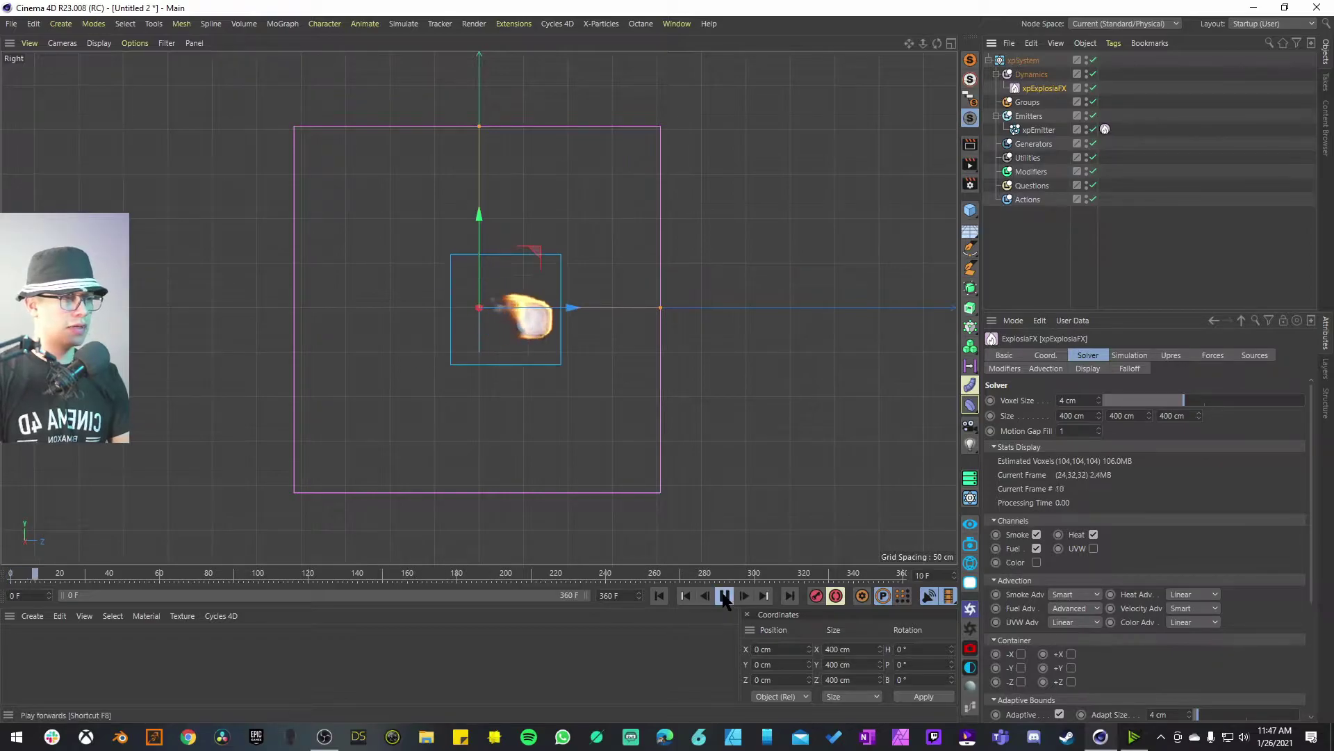
click(725, 596)
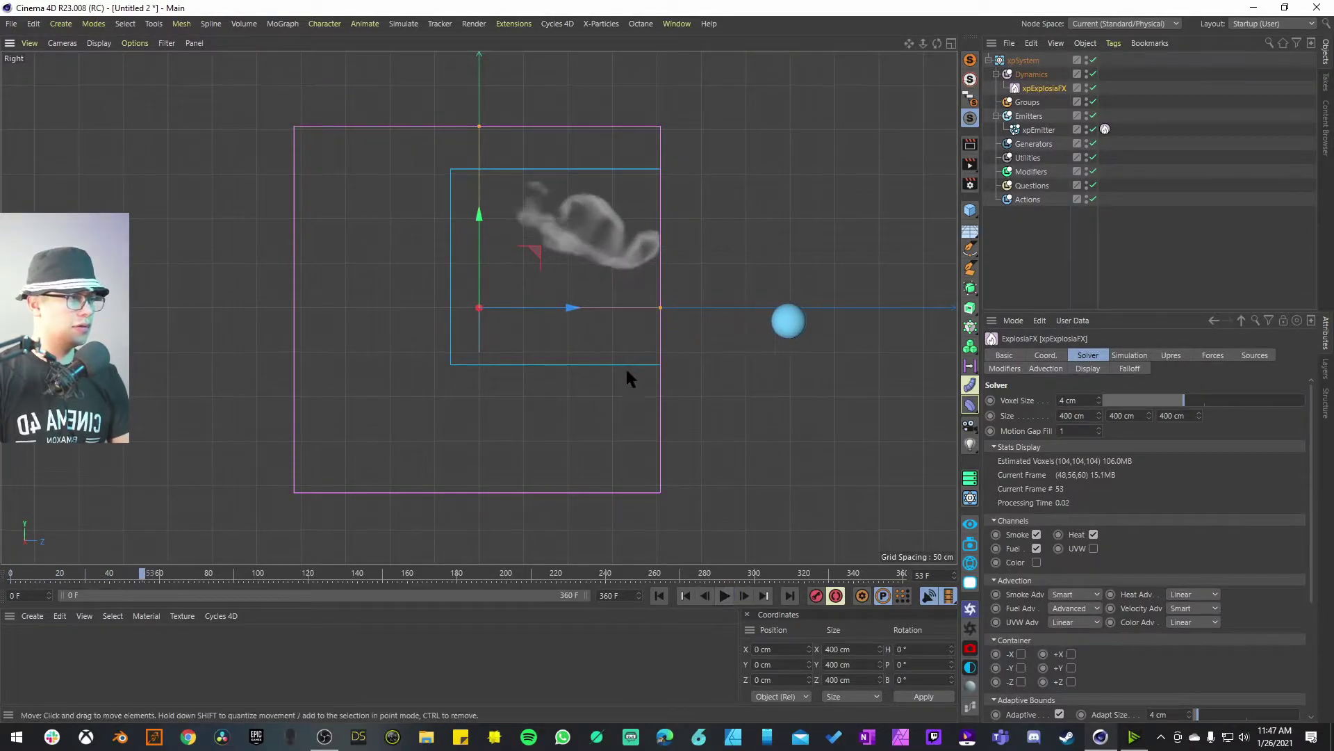
Reduce the ExplosiaFX domain's height to about 224 cm in the Right view.
alt+middle_drag(628, 362, 508, 333)
alt+middle_drag(357, 164, 370, 211)
drag(370, 213, 394, 276)
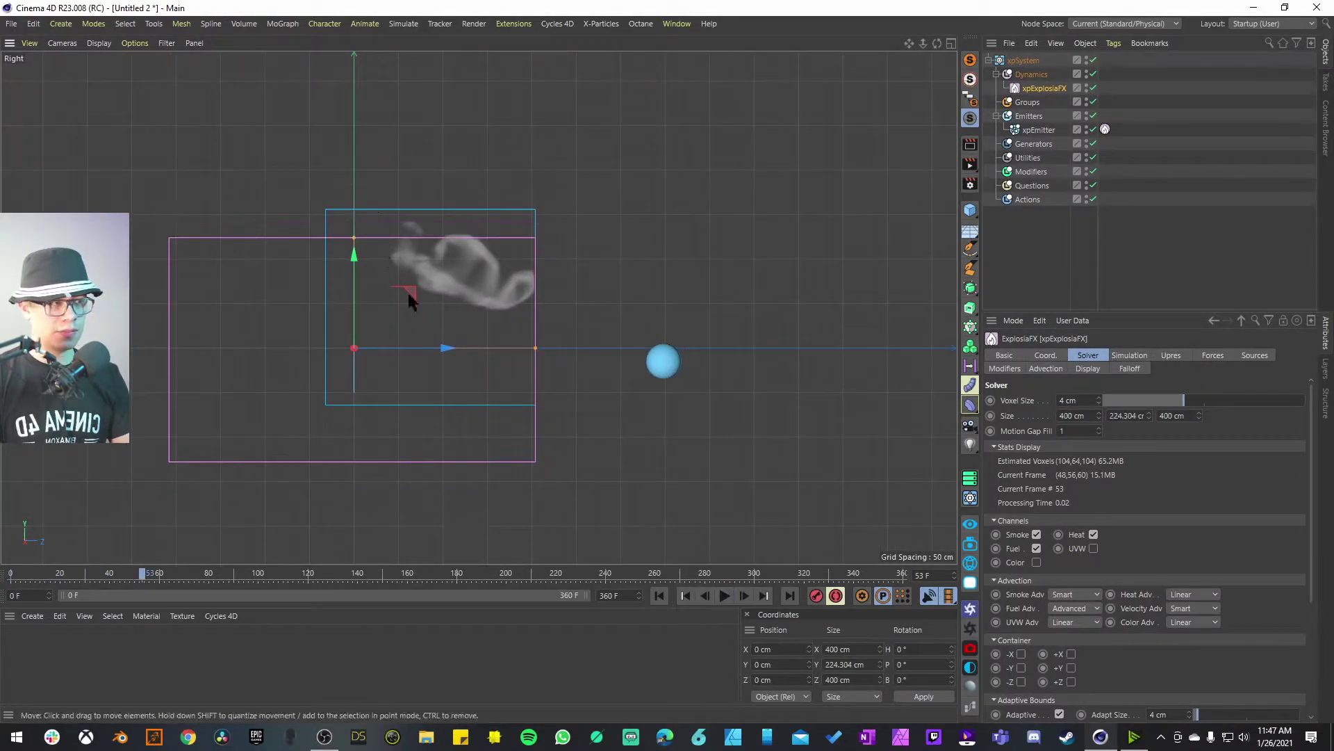
Stretch the ExplosiaFX domain forward to about 726 cm long and reduce its height to about 188 cm.
drag(534, 349, 747, 352)
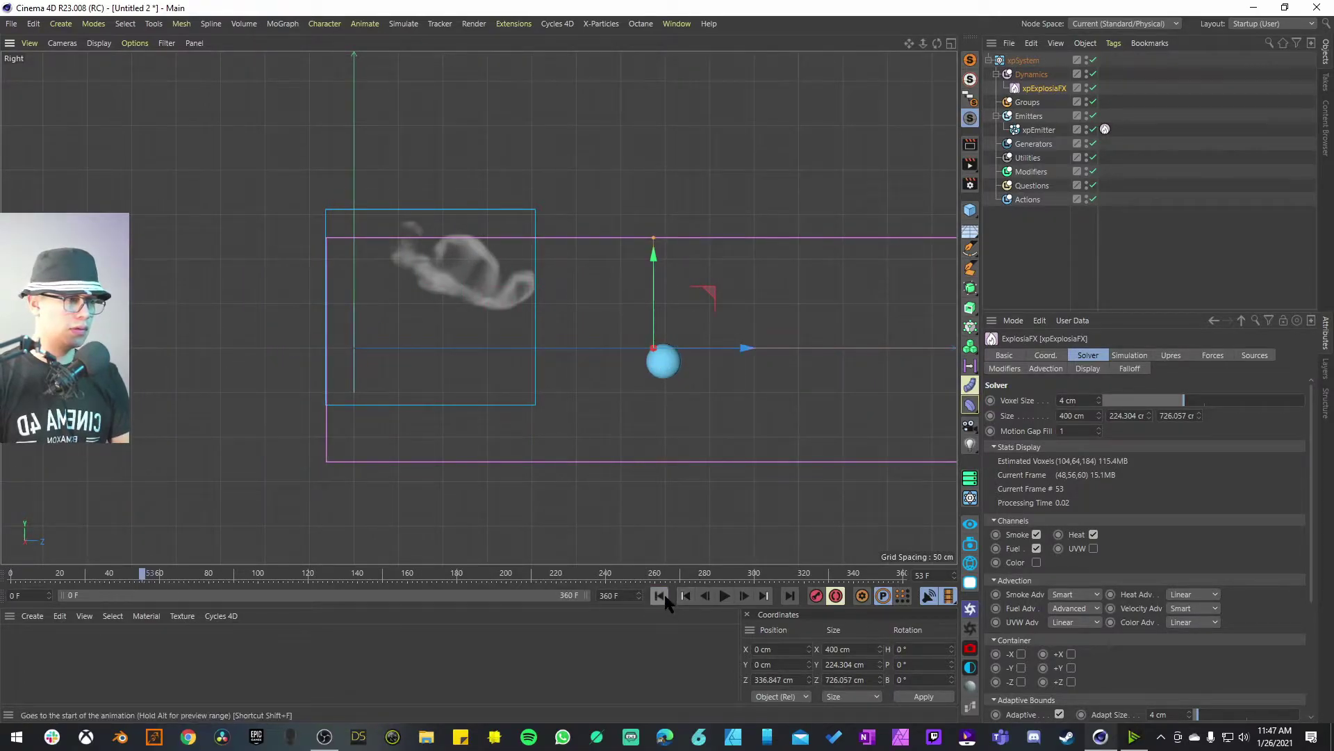
click(685, 596)
drag(647, 248, 652, 265)
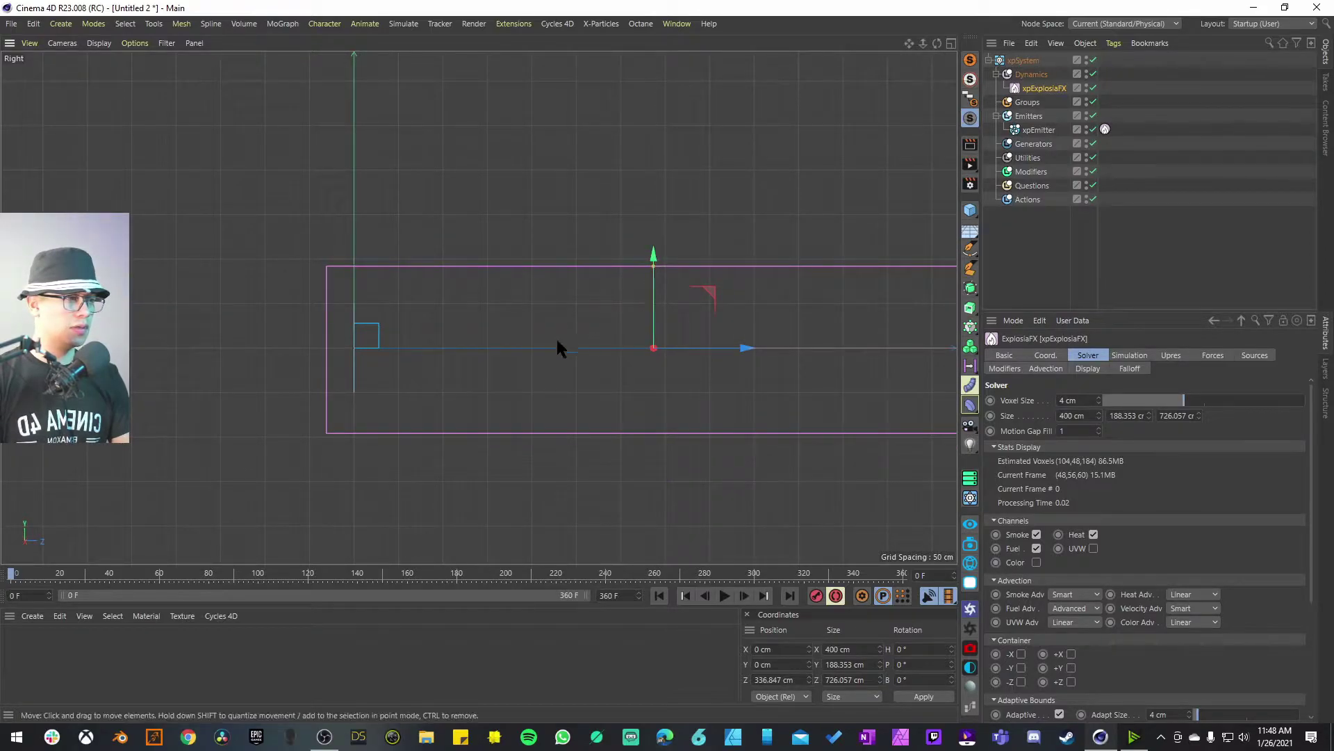
Play the ExplosiaFX simulation from the first frame in the Right view and follow the fireball through the lengthened domain.
scroll(324, 325, up, 3)
scroll(416, 307, down, 1)
alt+middle_drag(381, 328, 522, 364)
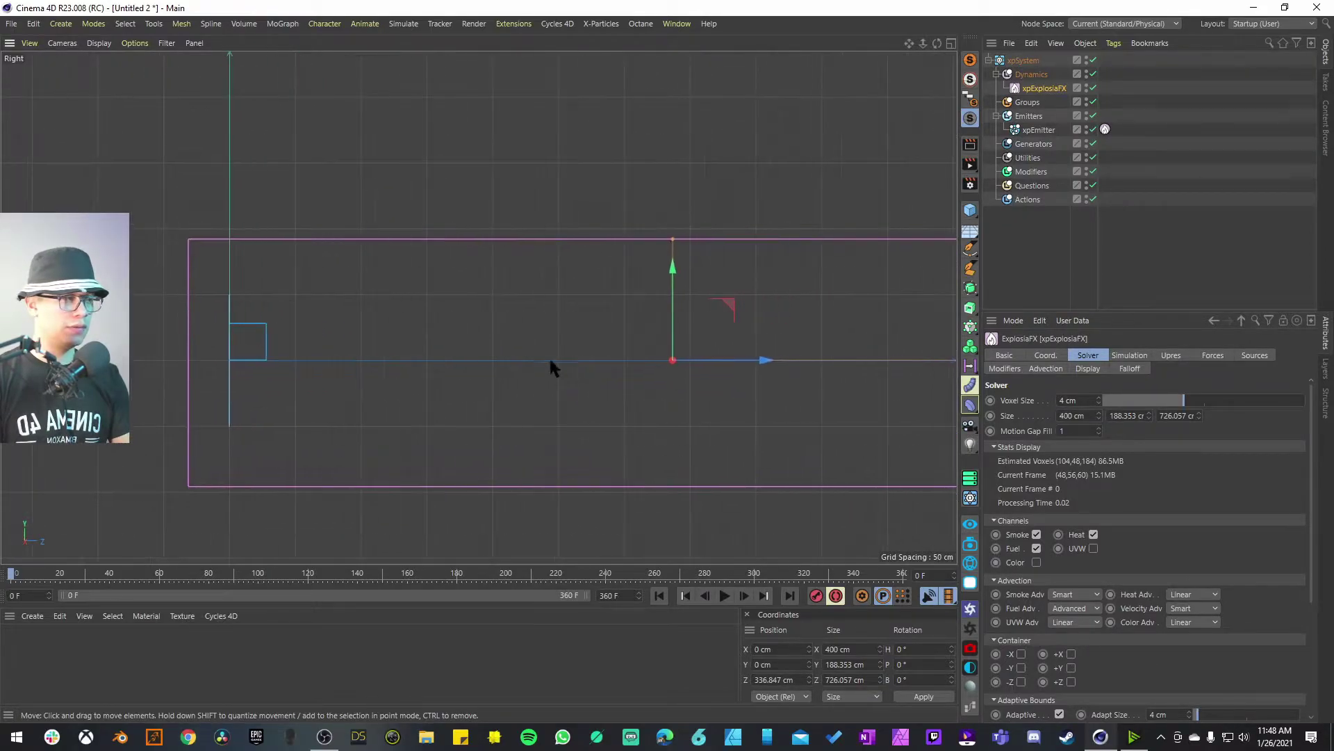
click(725, 596)
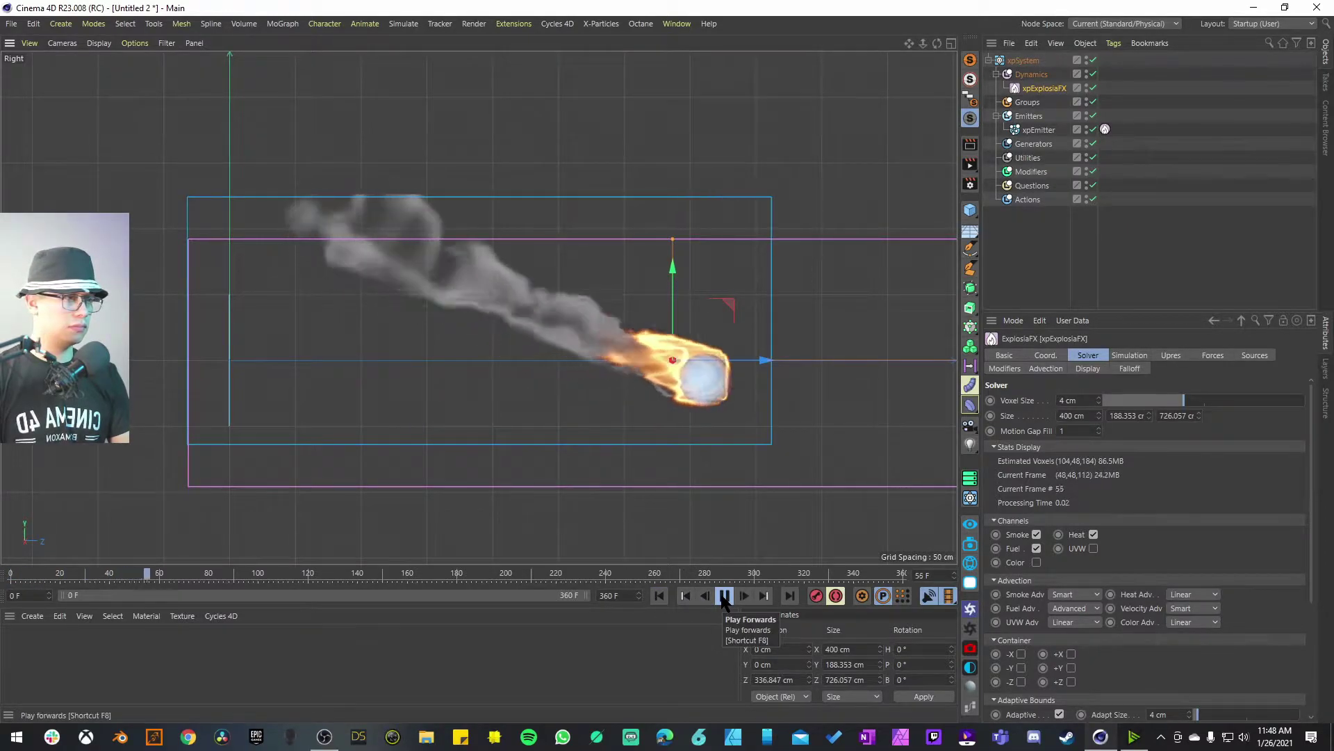
scroll(674, 418, down, 2)
alt+middle_drag(674, 418, 594, 457)
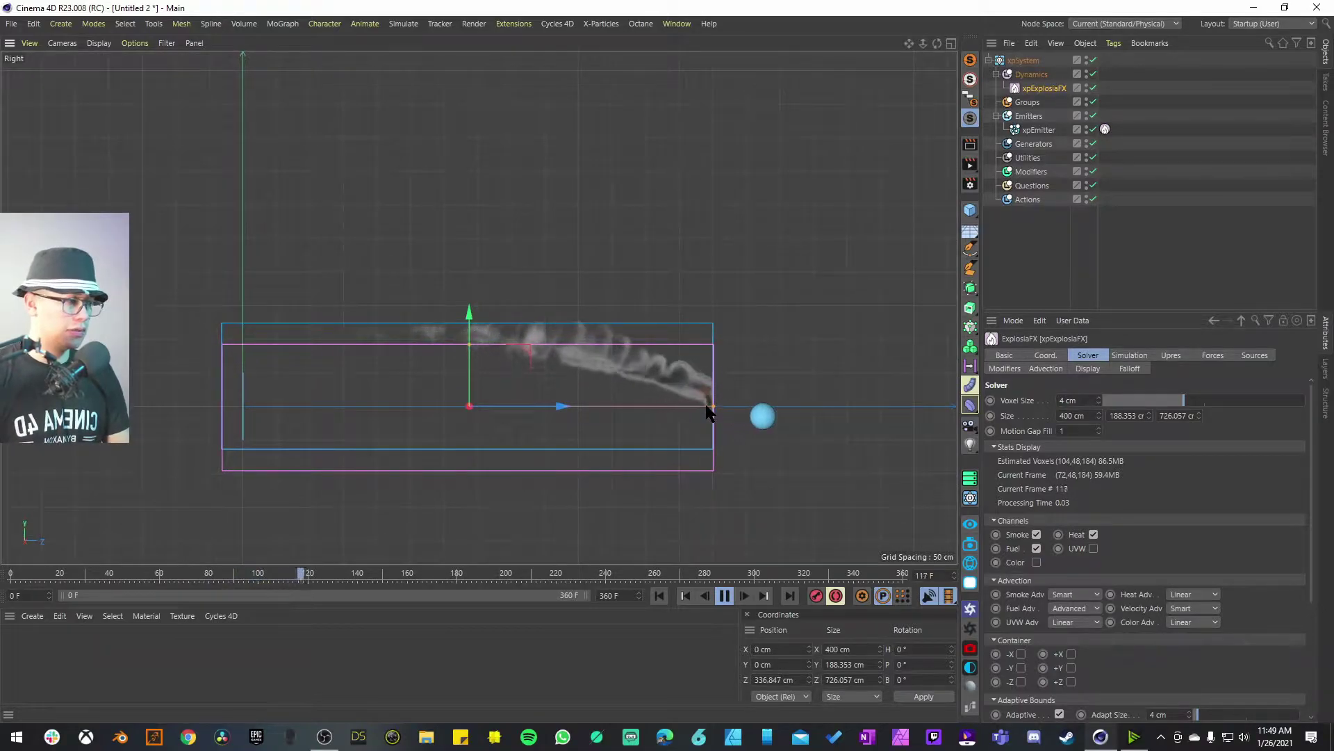
Lengthen the ExplosiaFX domain to about 850 cm, shift it forward to about 380 cm in Z, and replay the simulation.
drag(712, 413, 759, 416)
drag(549, 406, 579, 415)
click(724, 595)
click(685, 595)
click(725, 595)
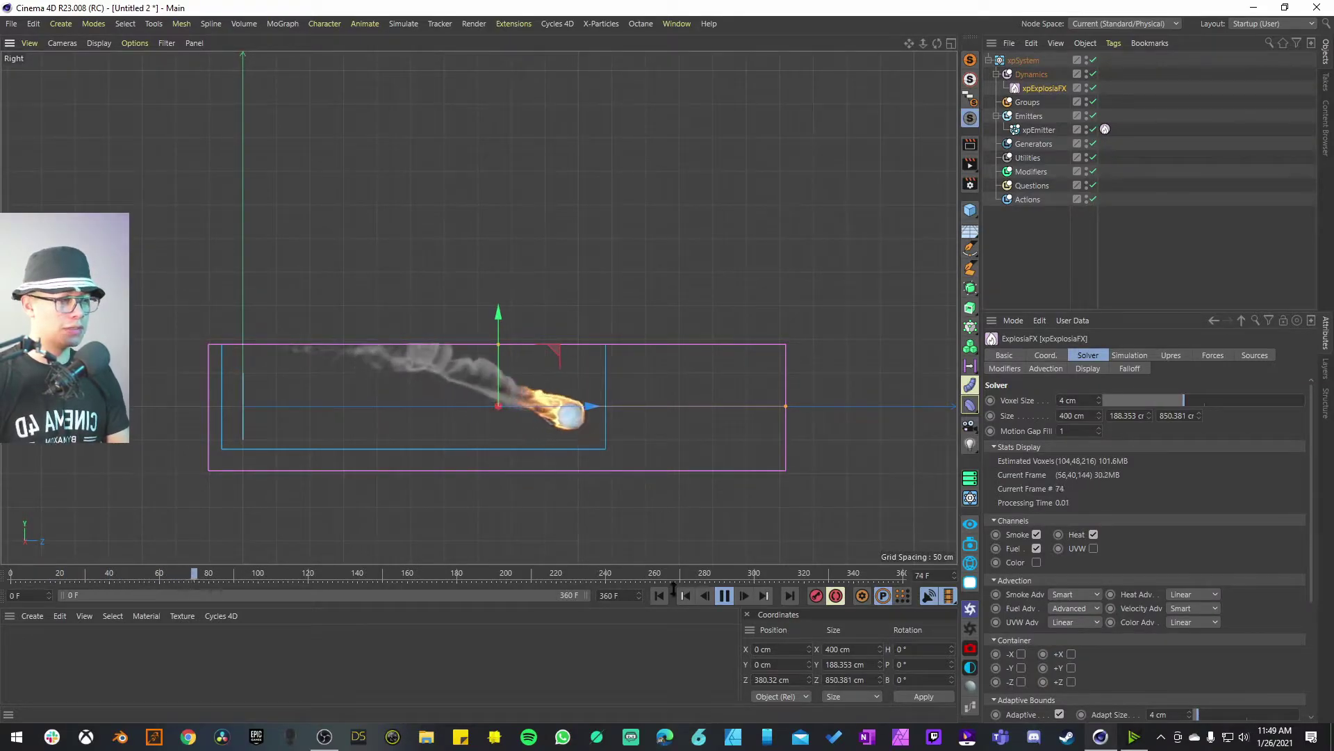
key(F8)
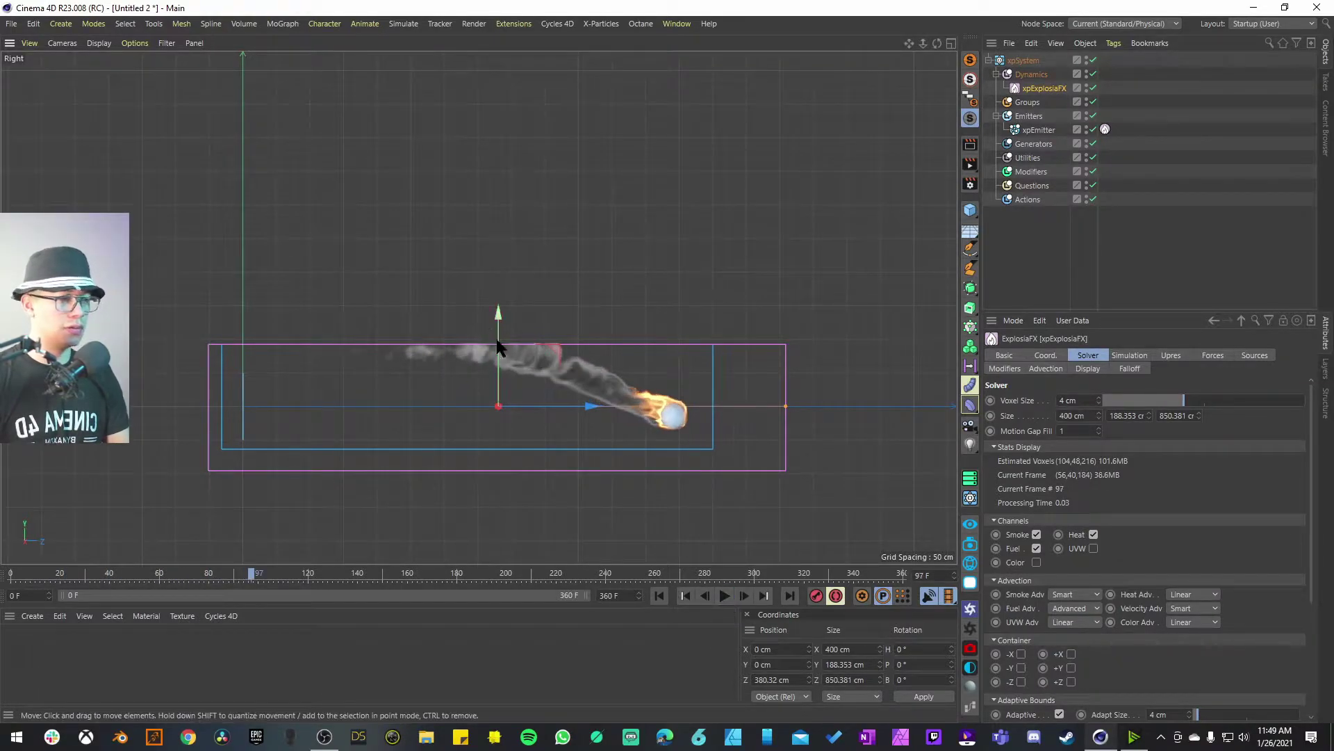
Increase the domain's height to about 282 cm, raise it to about 71 cm in Y, and replay the simulation.
mouse_move(498, 342)
mouse_down()
mouse_move(498, 356)
mouse_move(500, 290)
mouse_move(500, 322)
mouse_up()
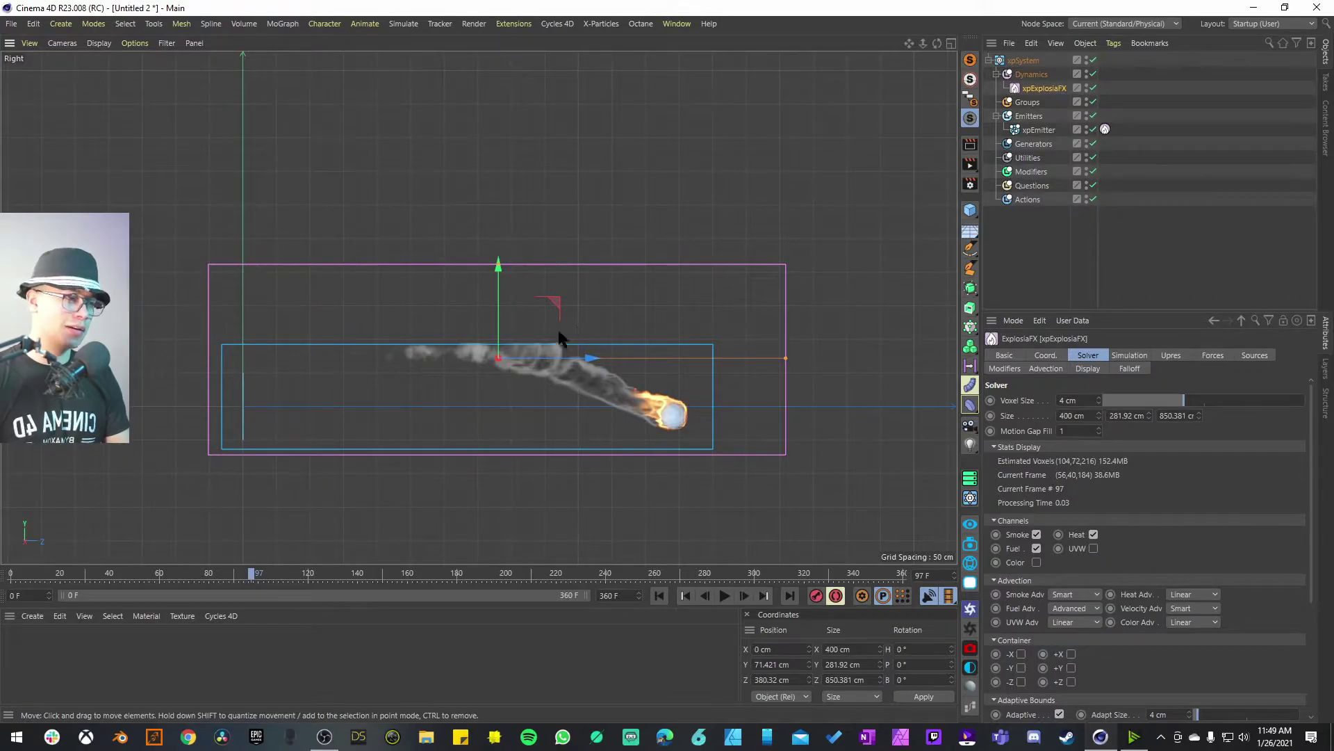
click(659, 595)
click(725, 597)
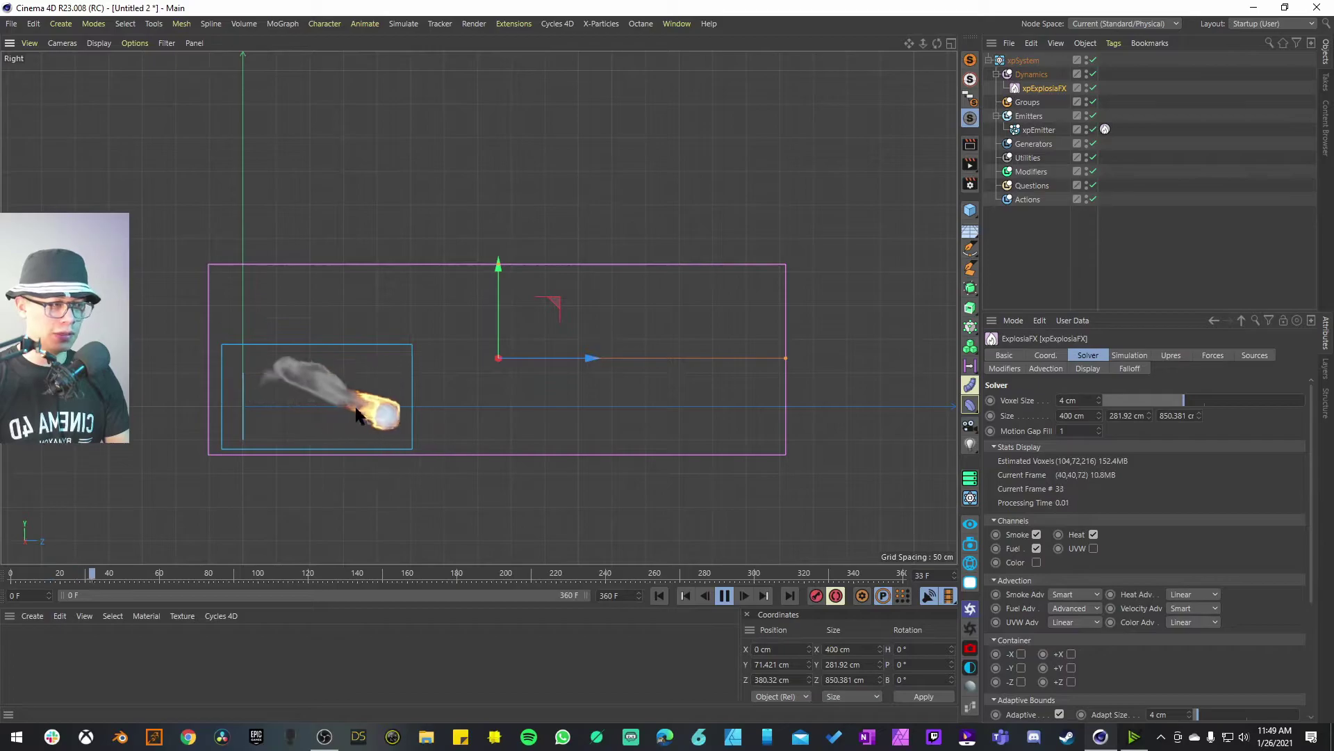
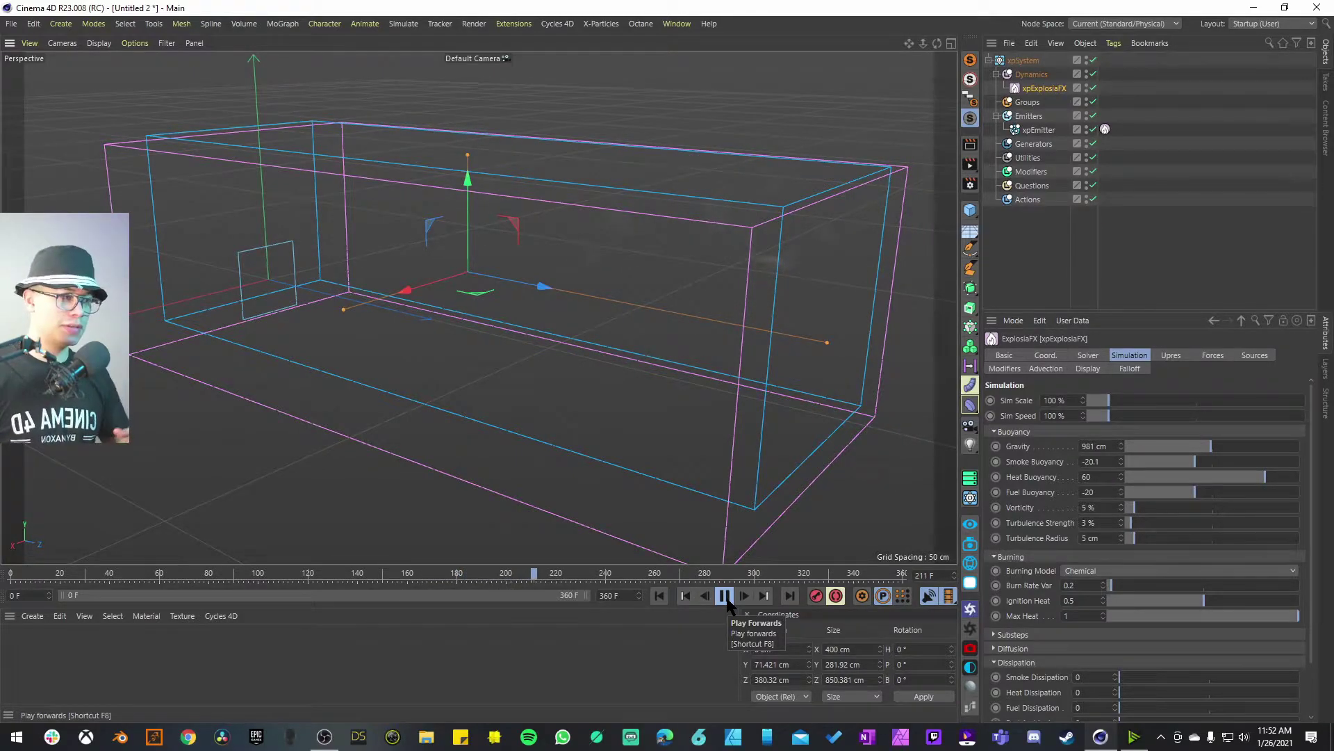
Replay the ExplosiaFX simulation from the first frame in the perspective view.
click(725, 596)
key(shift+f)
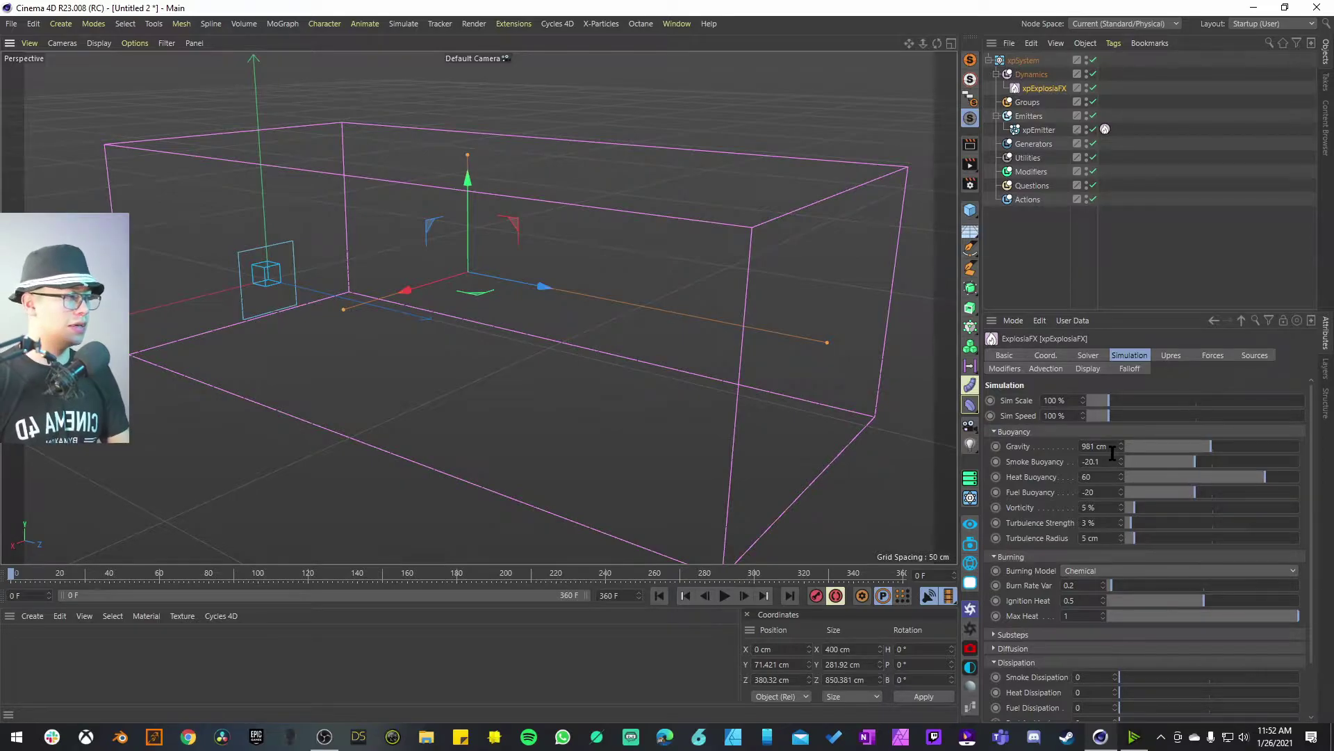
click(725, 596)
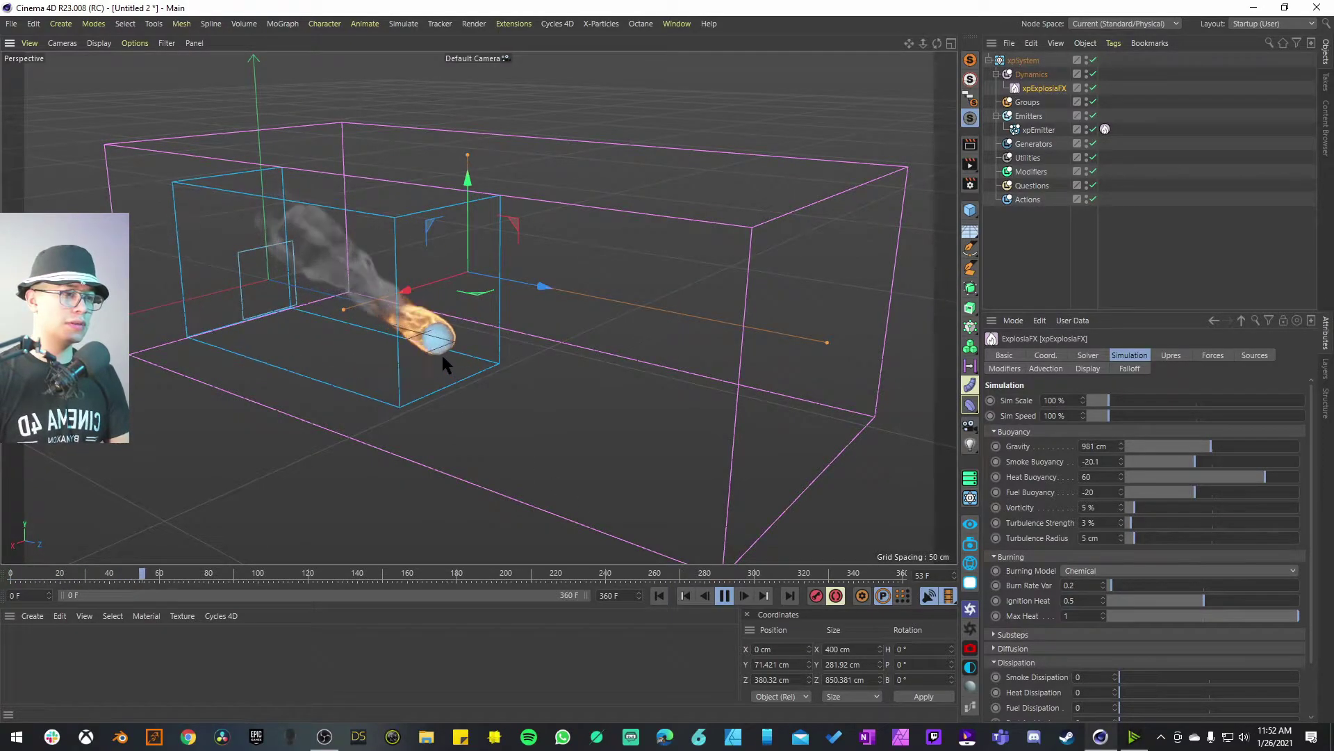
Try an ExplosiaFX gravity of 40 cm and replay the simulation from the first frame.
click(724, 595)
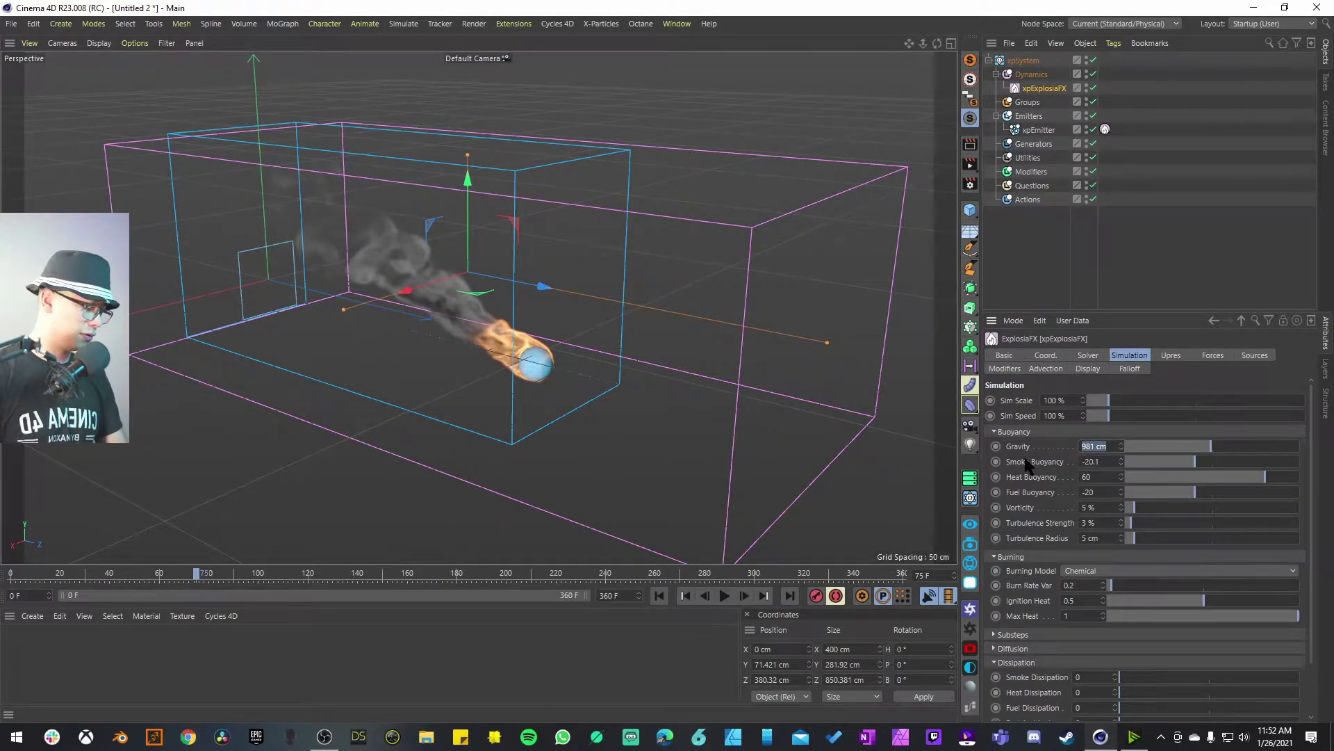
click(659, 596)
key(F8)
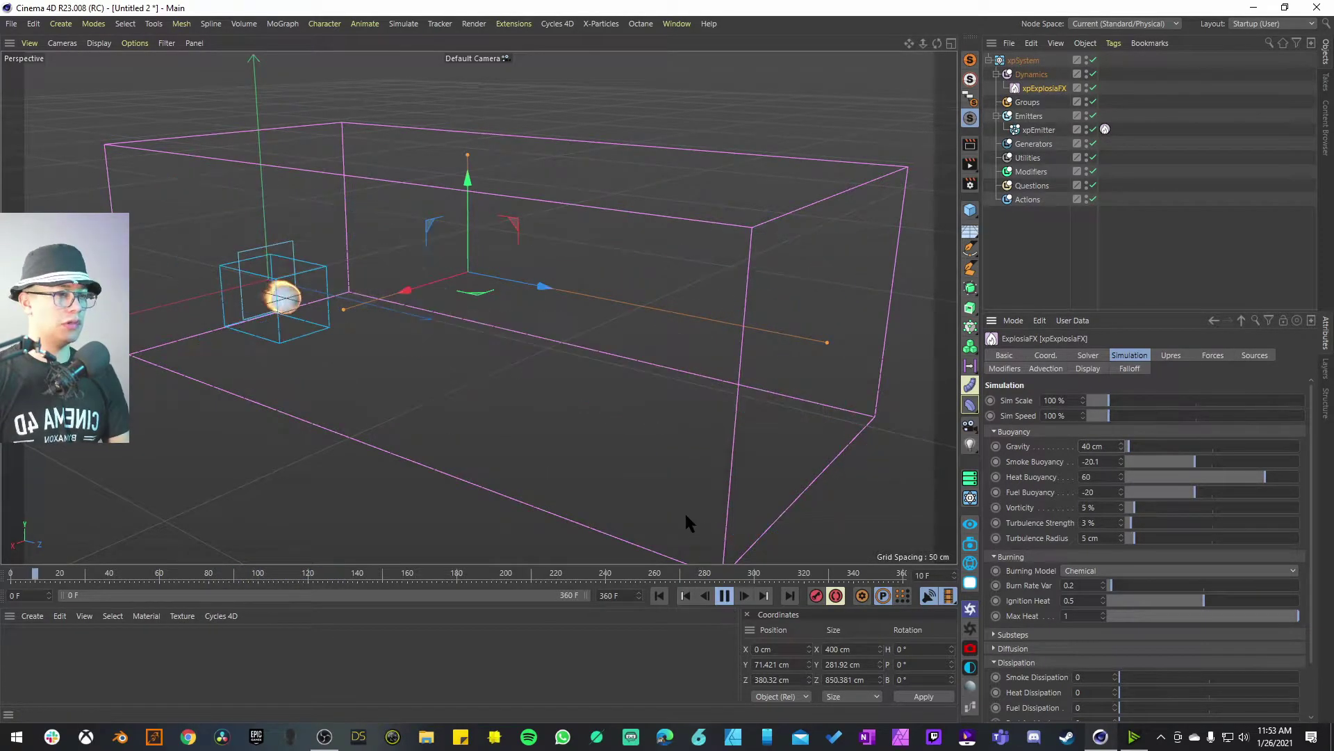
Set the ExplosiaFX gravity to 20 cm and replay the simulation twice from the first frame, viewing the trail from the side.
double_click(1091, 446)
text(20)
key(Return)
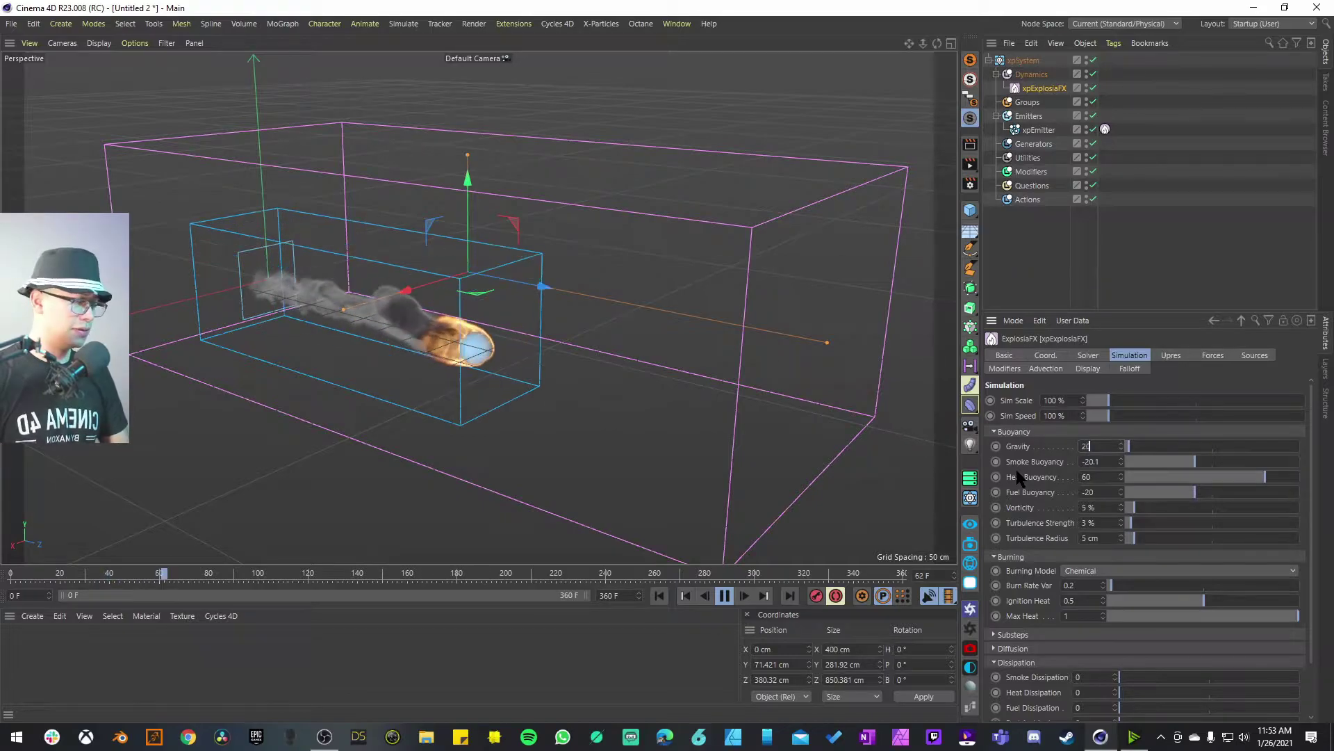
click(659, 596)
click(725, 595)
alt+drag(326, 335, 479, 337)
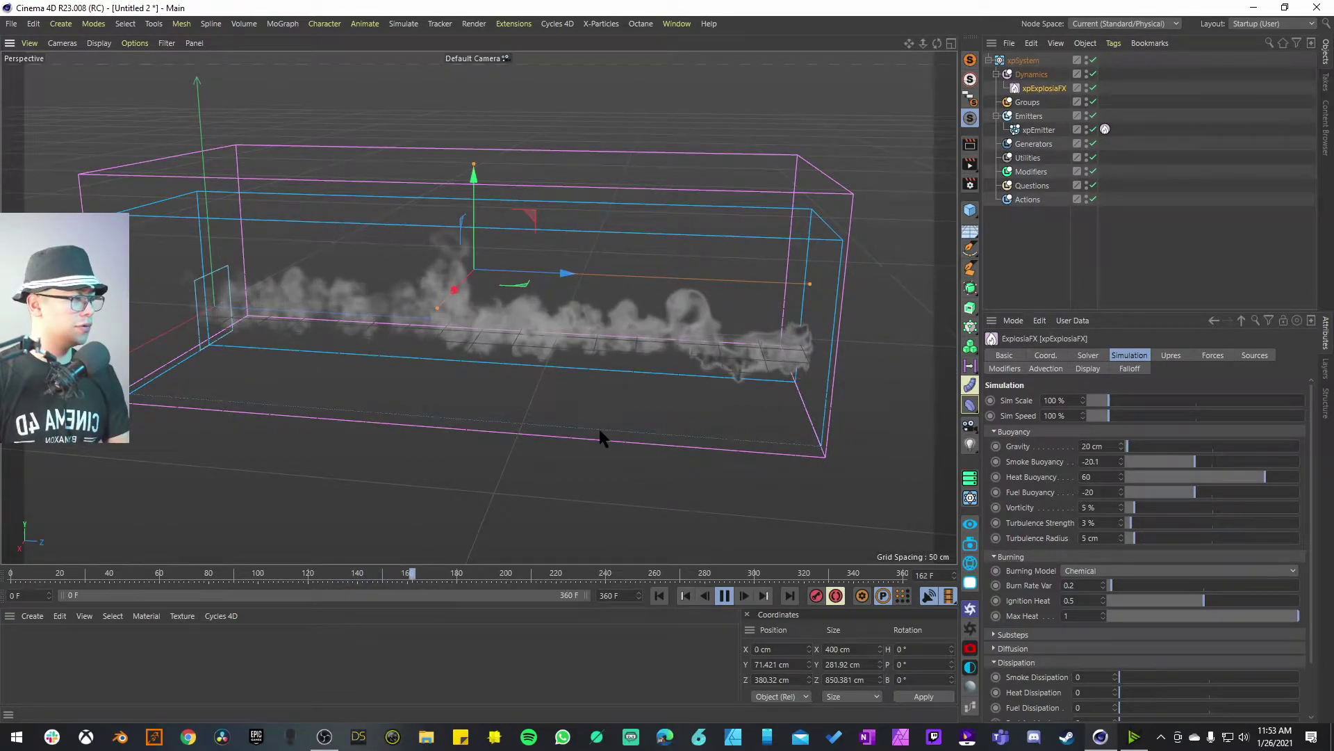
scroll(1313, 459, down, 1)
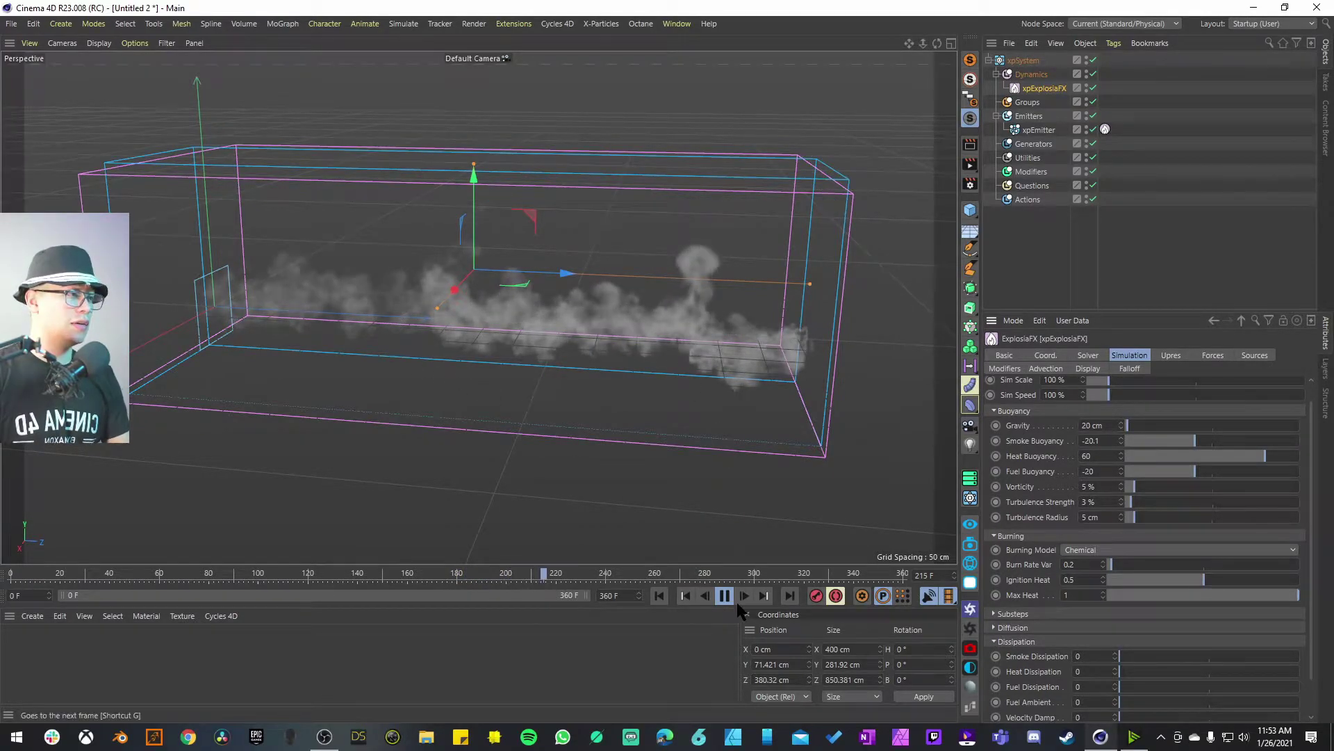
click(659, 594)
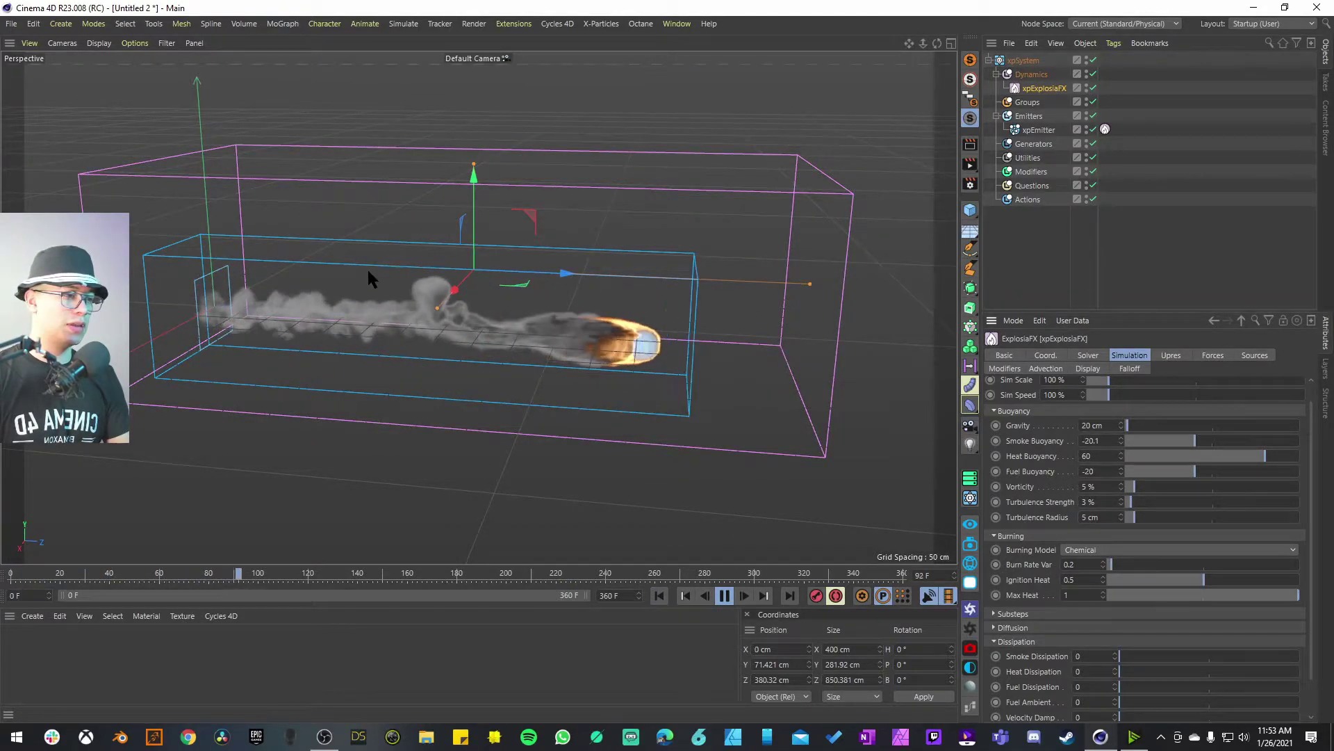
click(724, 595)
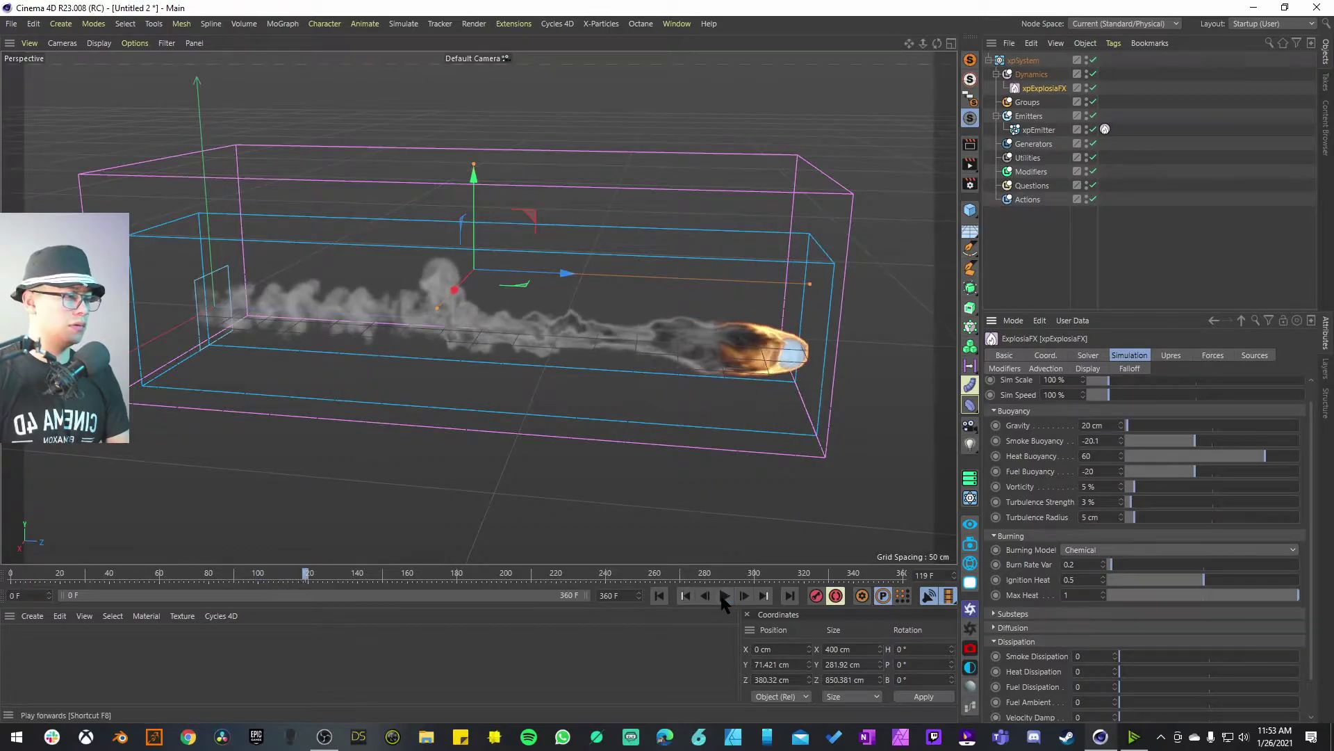
Try different Smoke Dissipation values, ending at 1, and play the simulation from the first frame.
click(660, 596)
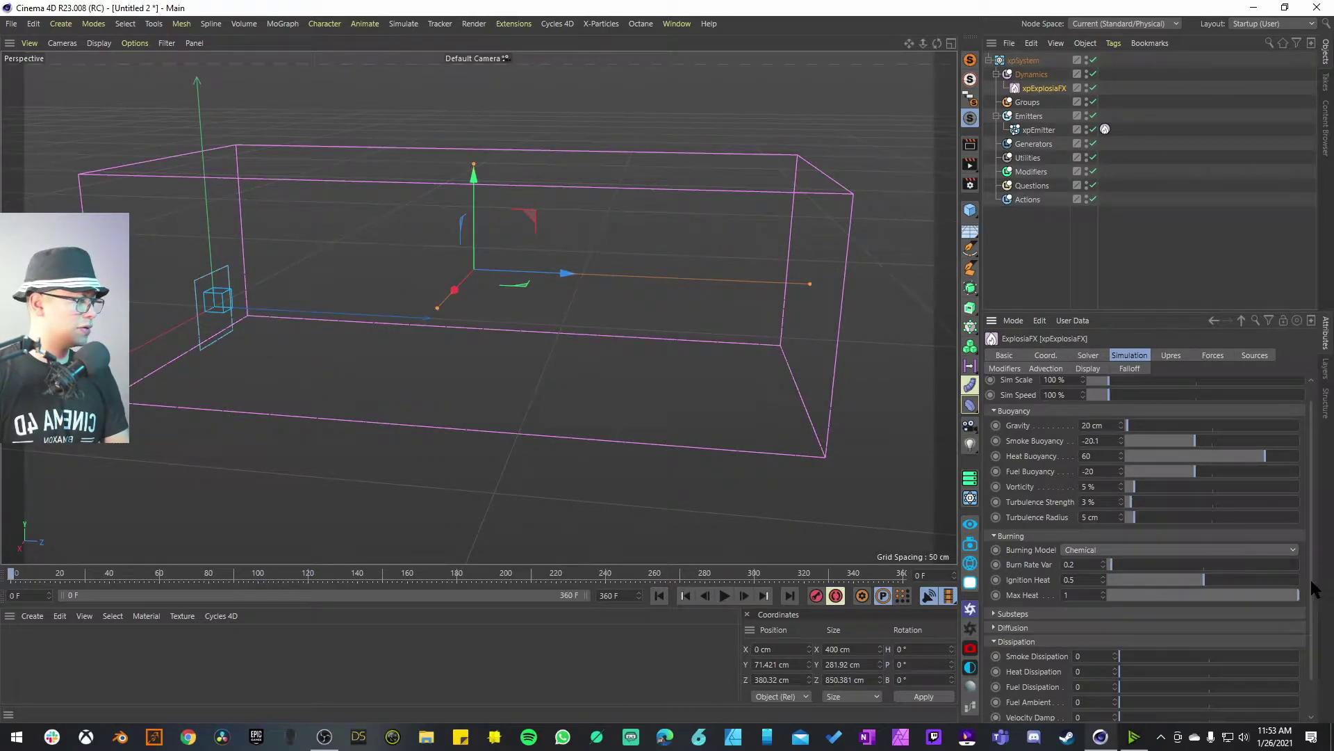
scroll(1312, 587, down, 2)
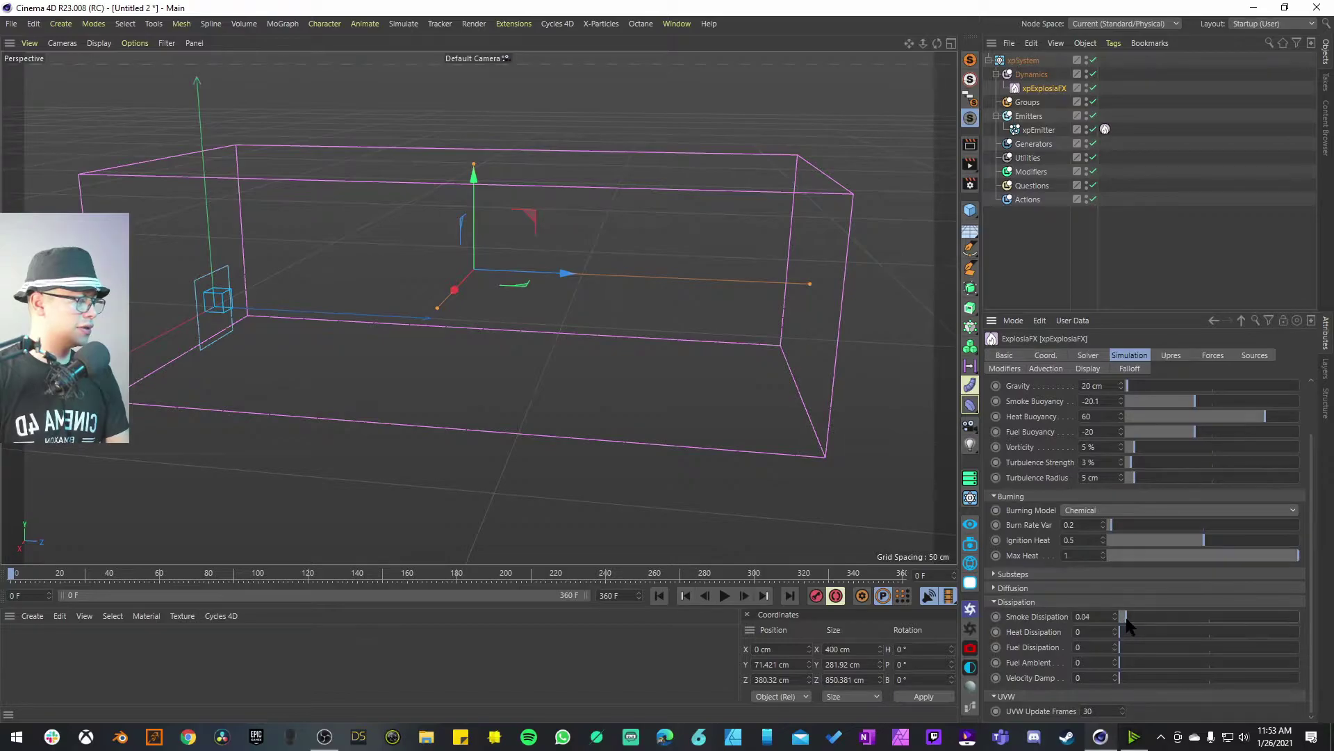
drag(1180, 614, 1144, 631)
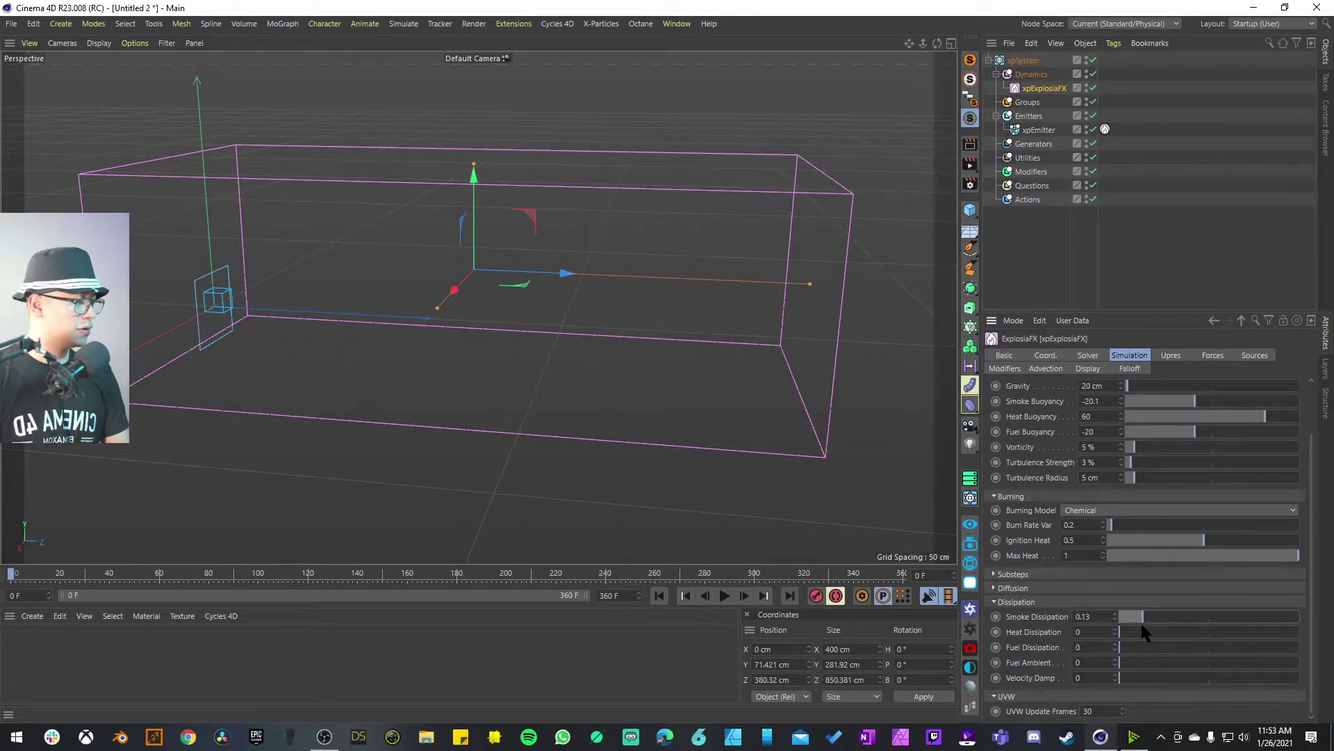
drag(1307, 638, 1145, 638)
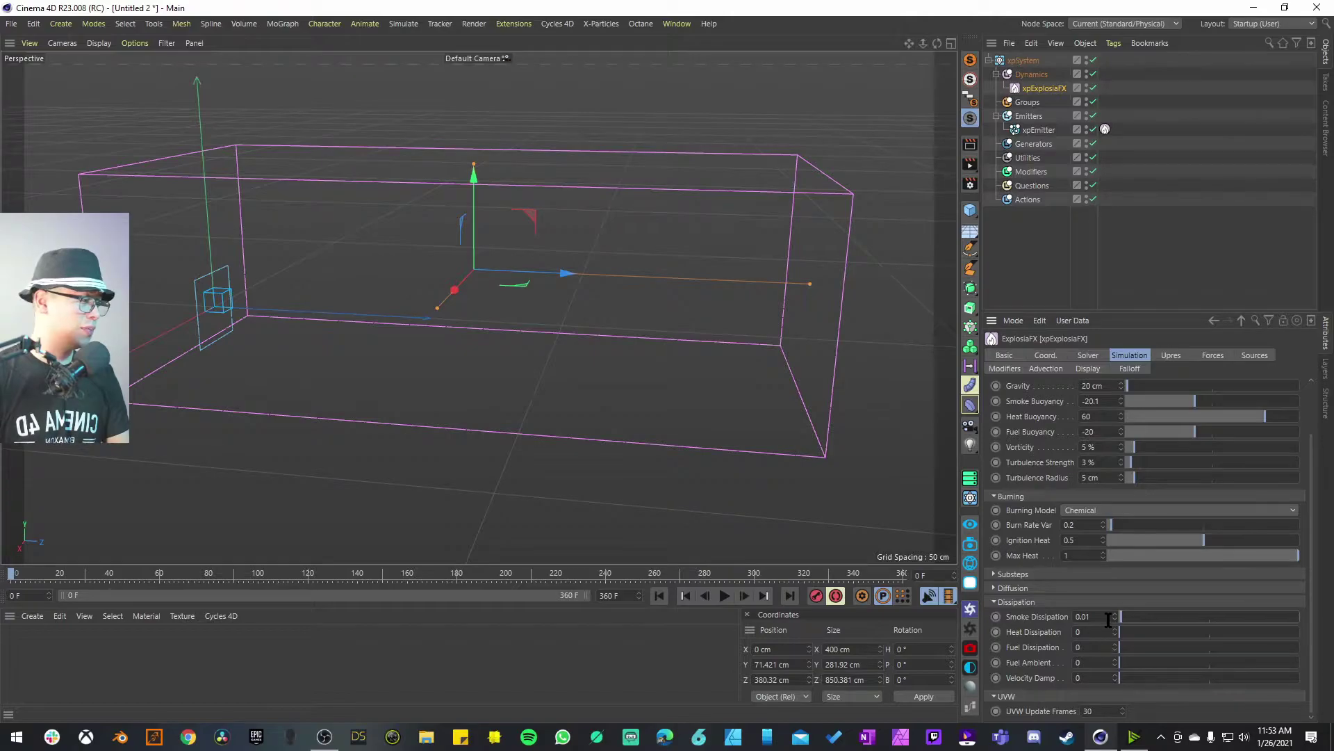
drag(1231, 626, 1304, 627)
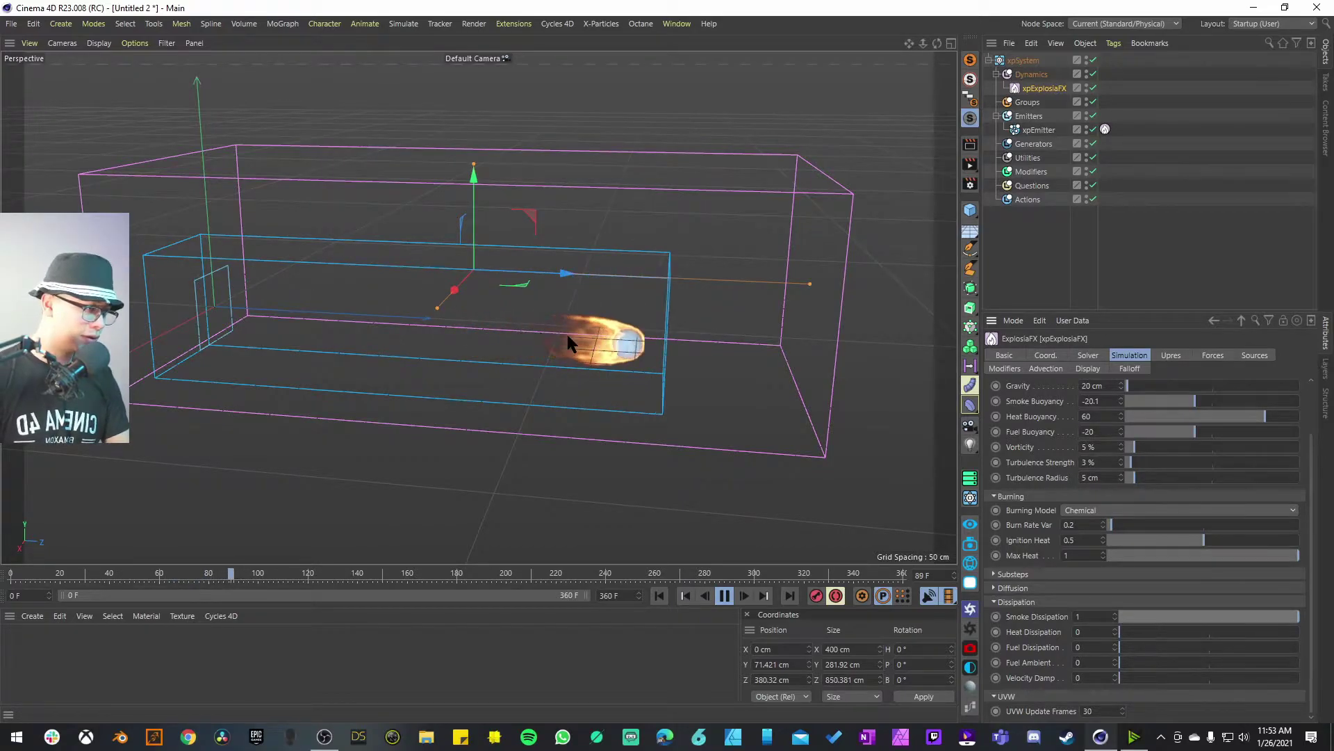
click(724, 596)
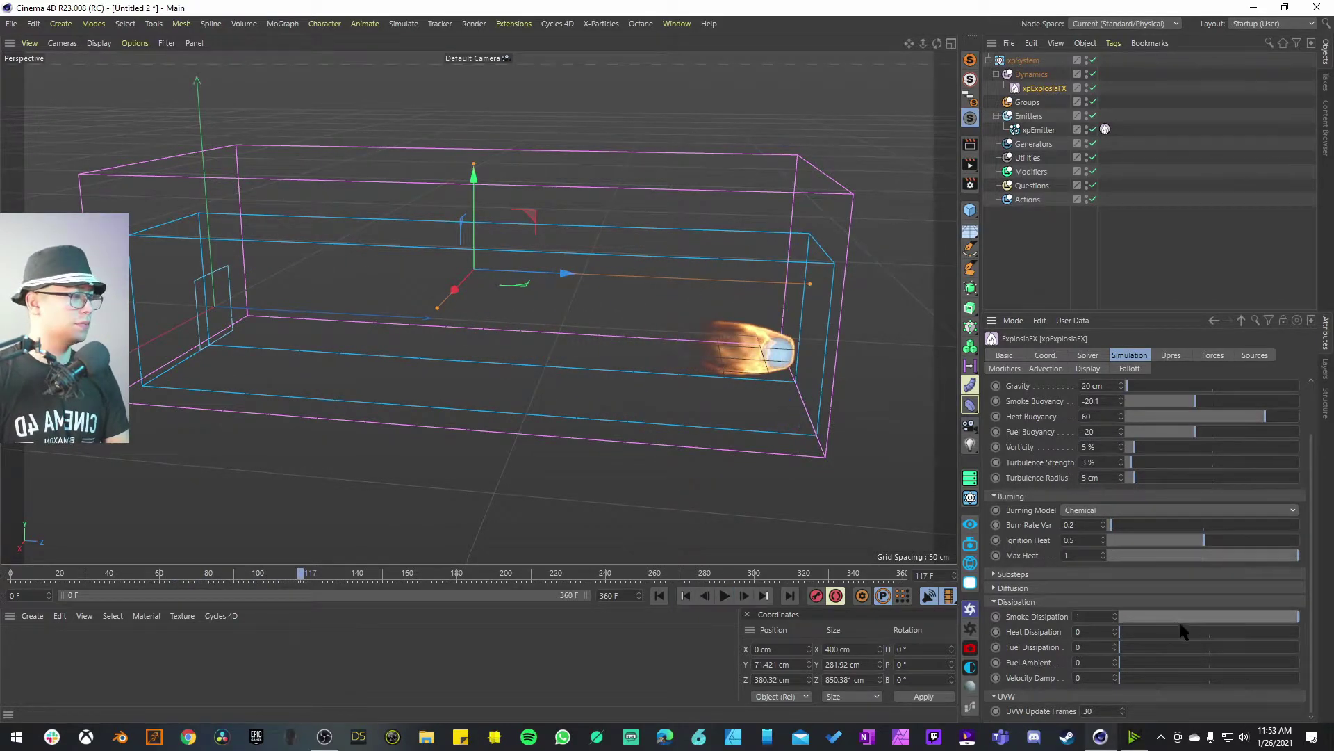
Try a Smoke Dissipation of 0.01 and replay the simulation from the first frame.
click(1093, 617)
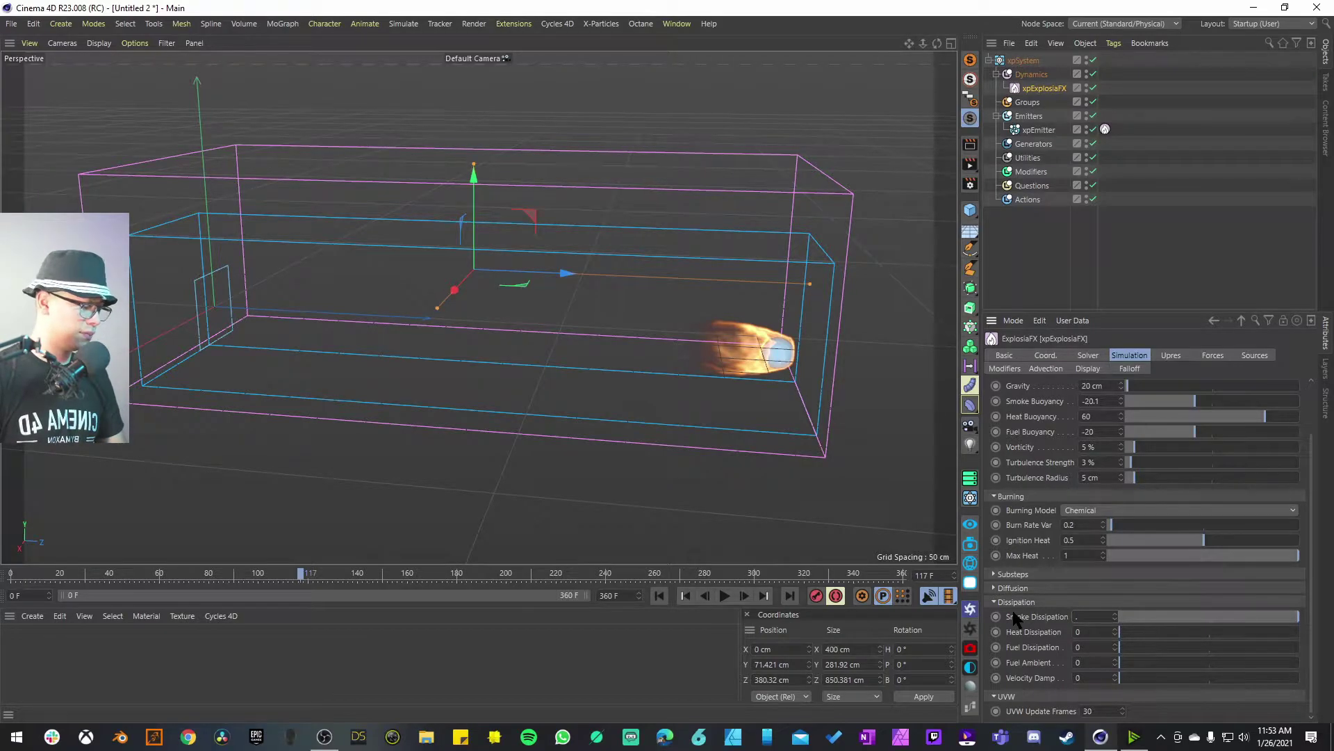
key(Return)
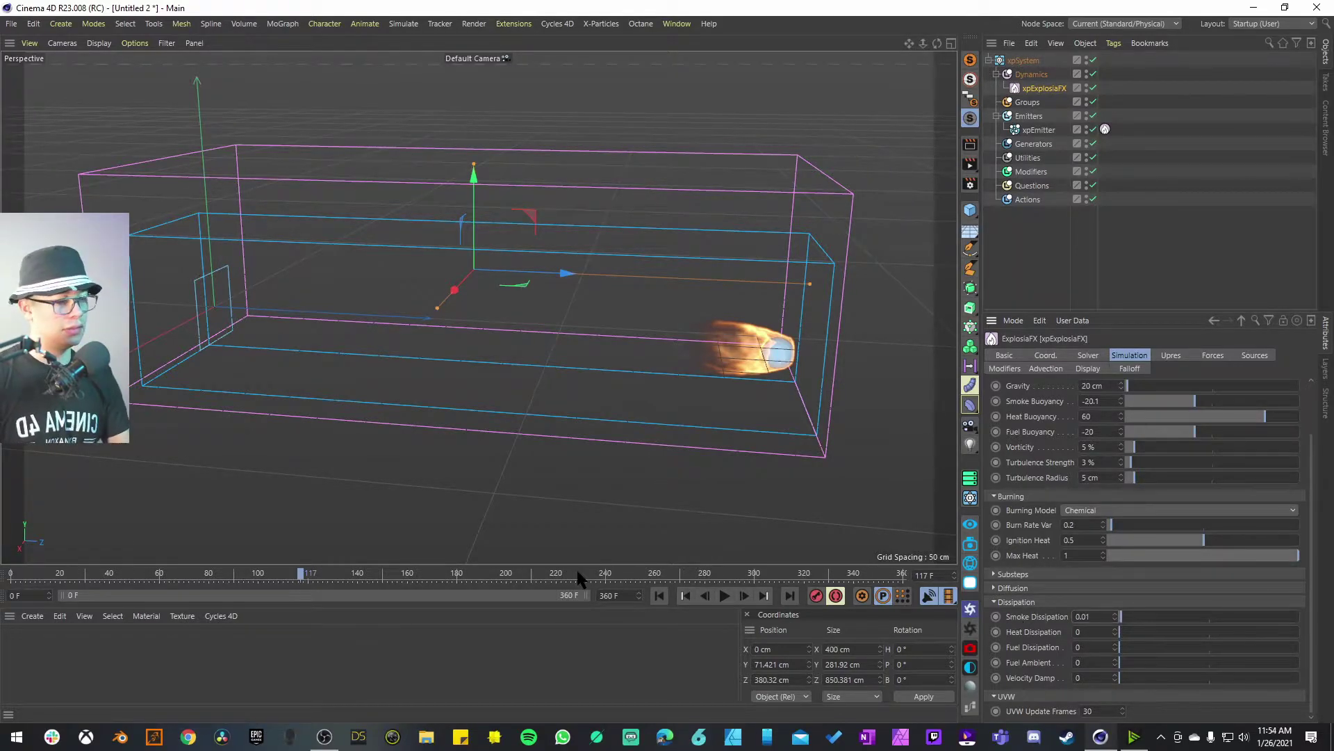
click(659, 596)
click(724, 596)
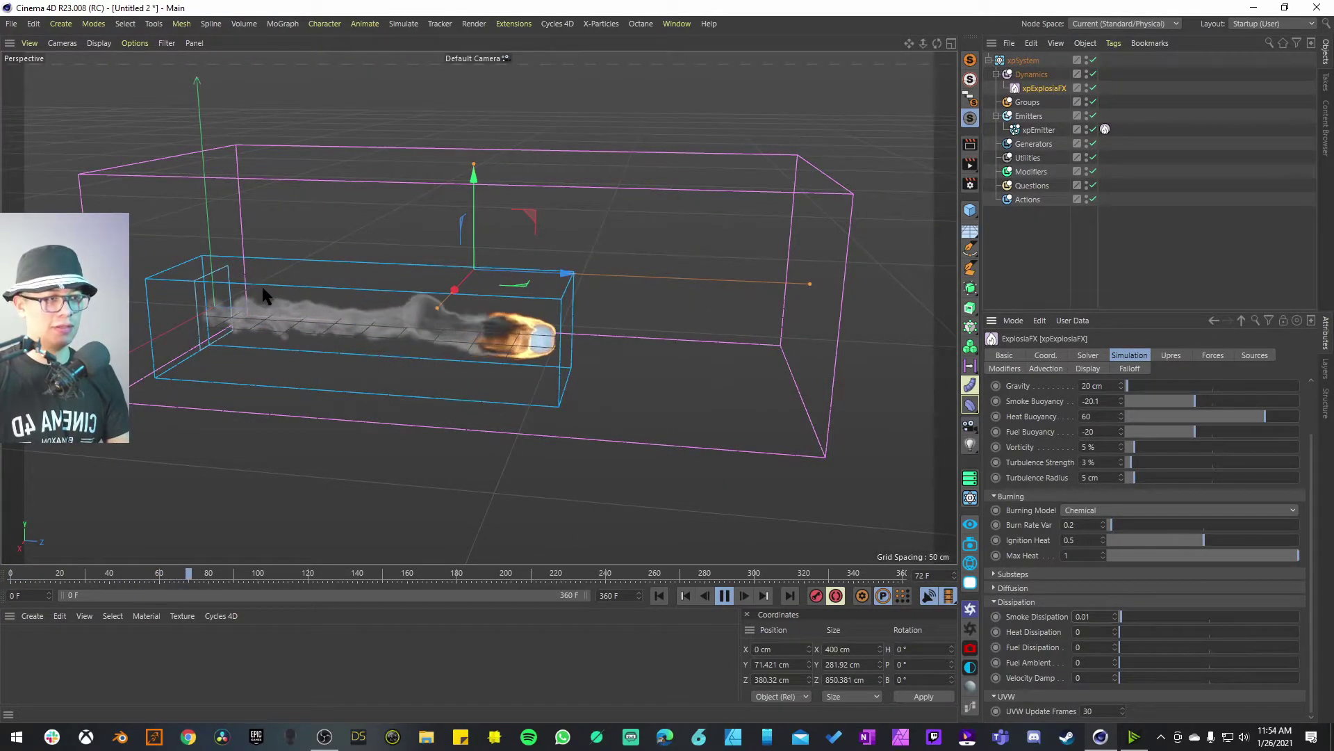
Set the Smoke Dissipation to 0.05, replay the simulation, and return to the first frame.
click(725, 598)
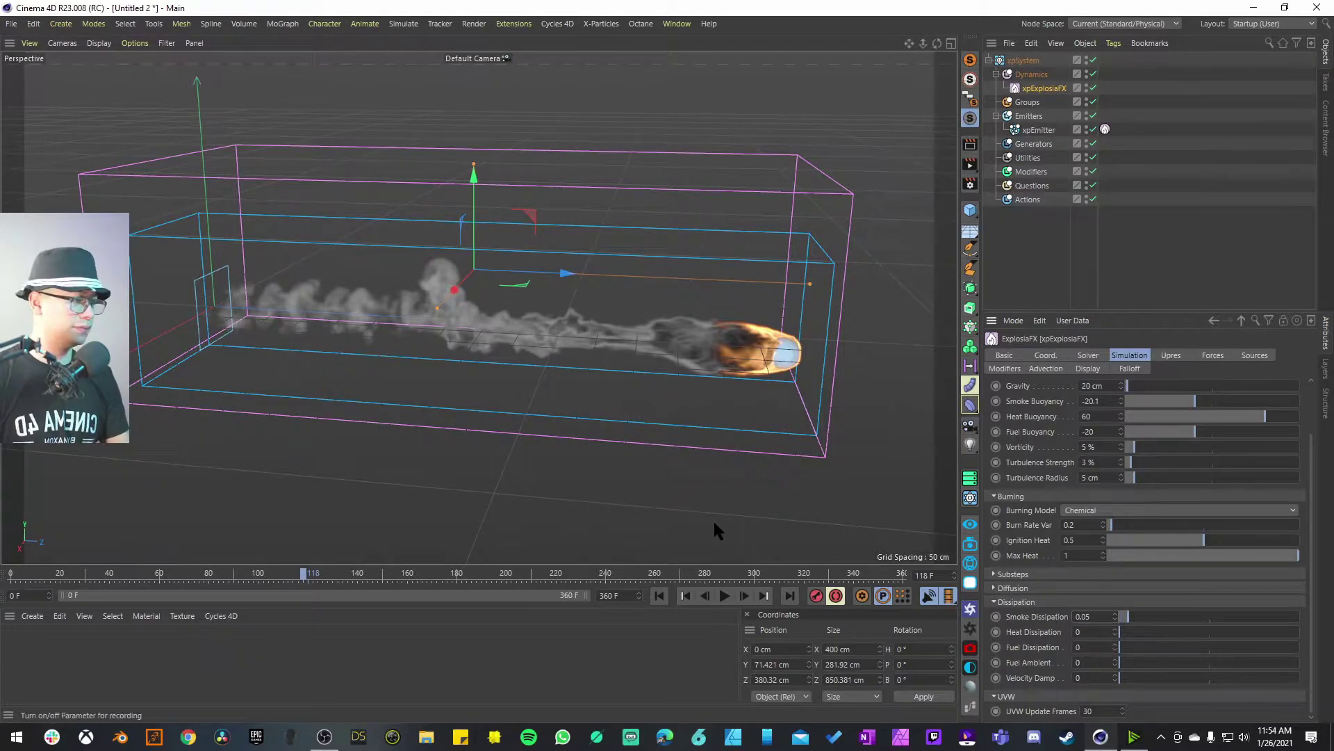
click(659, 596)
click(724, 595)
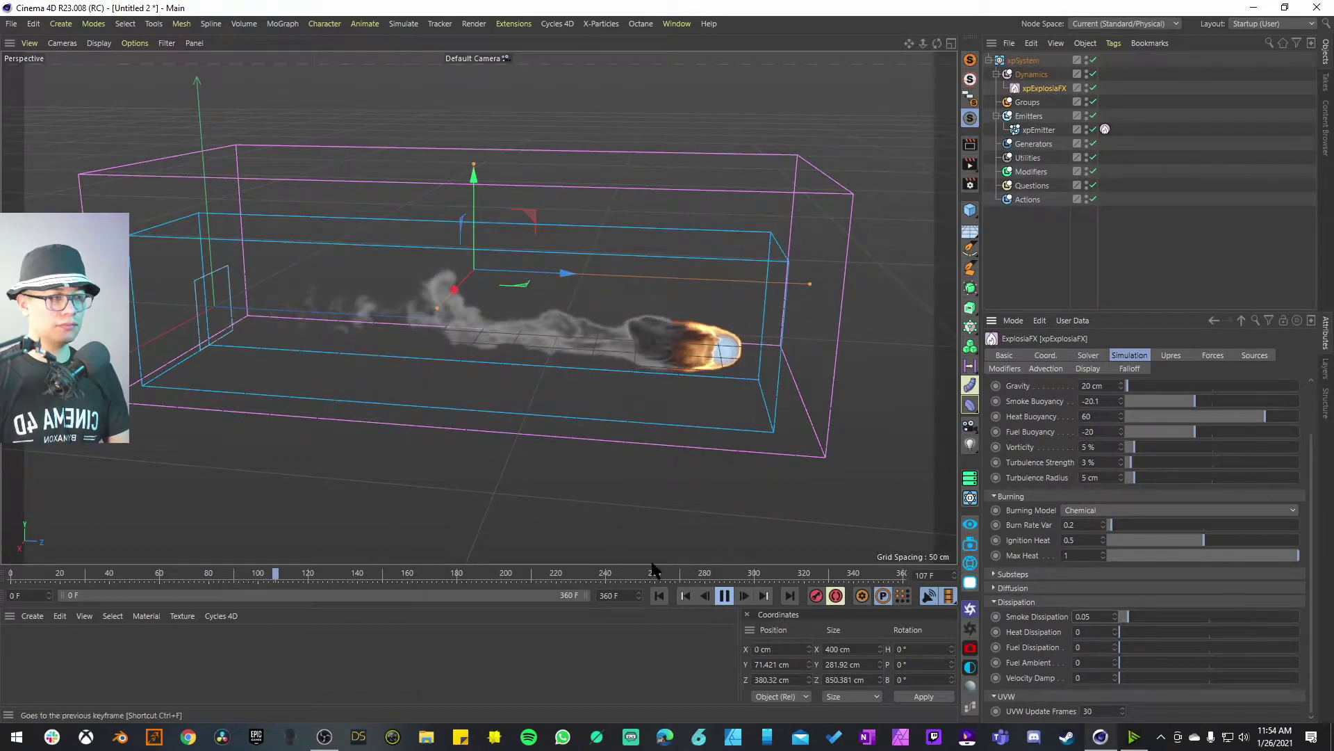
click(722, 596)
key(shift+f)
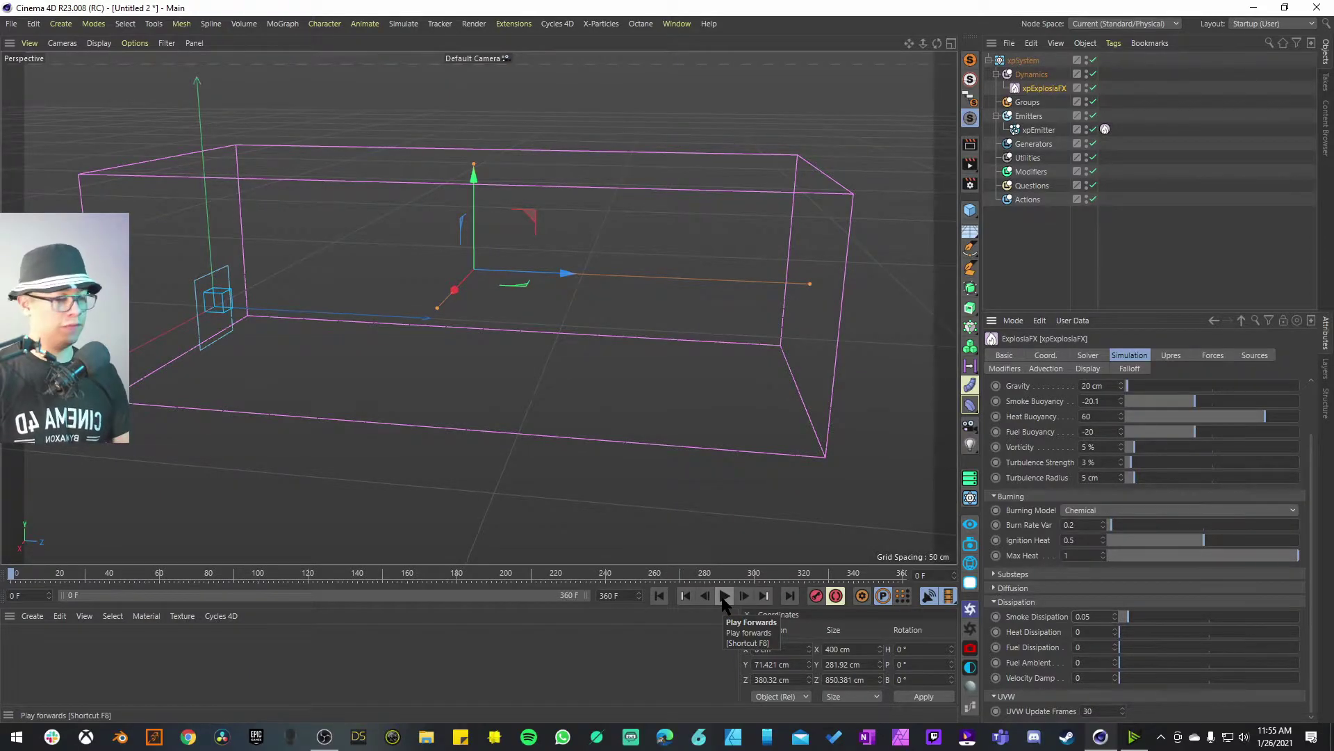
Add an xpGravity motion modifier to the system's Modifiers folder and play the simulation with it.
click(1030, 173)
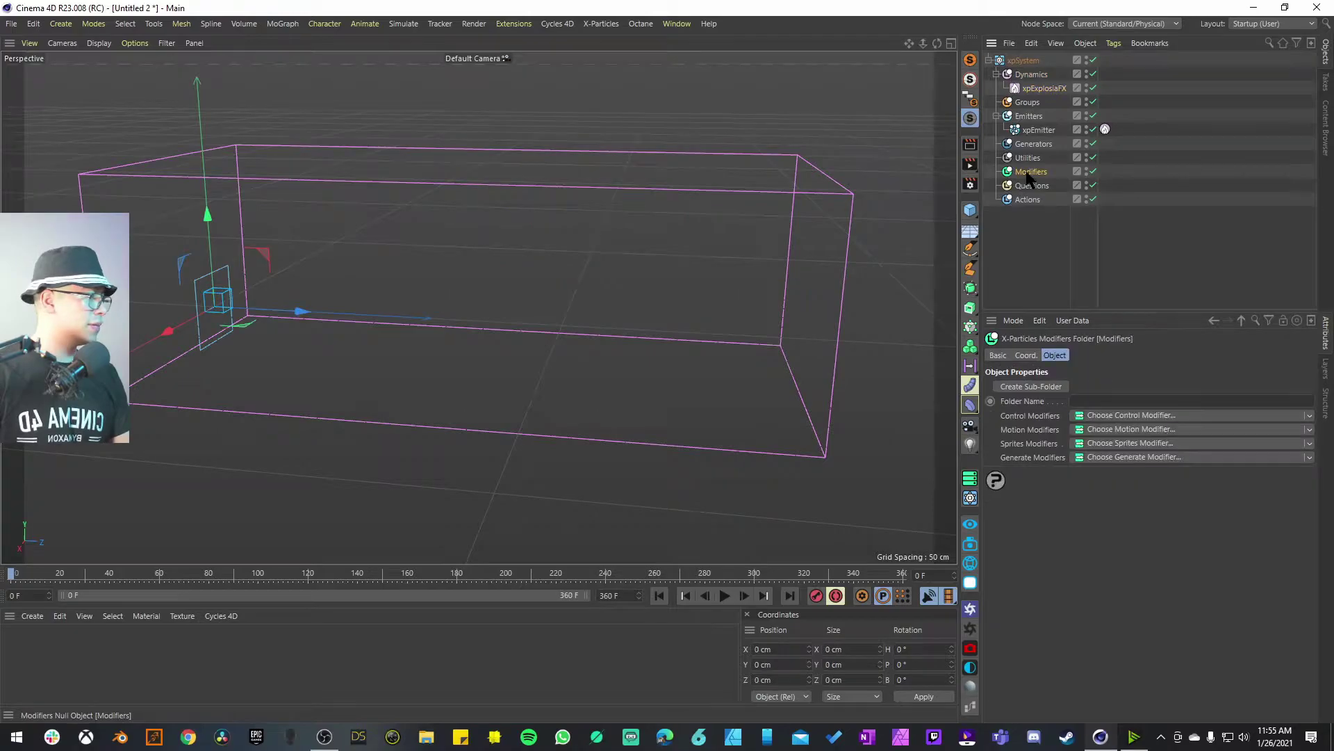
click(1106, 430)
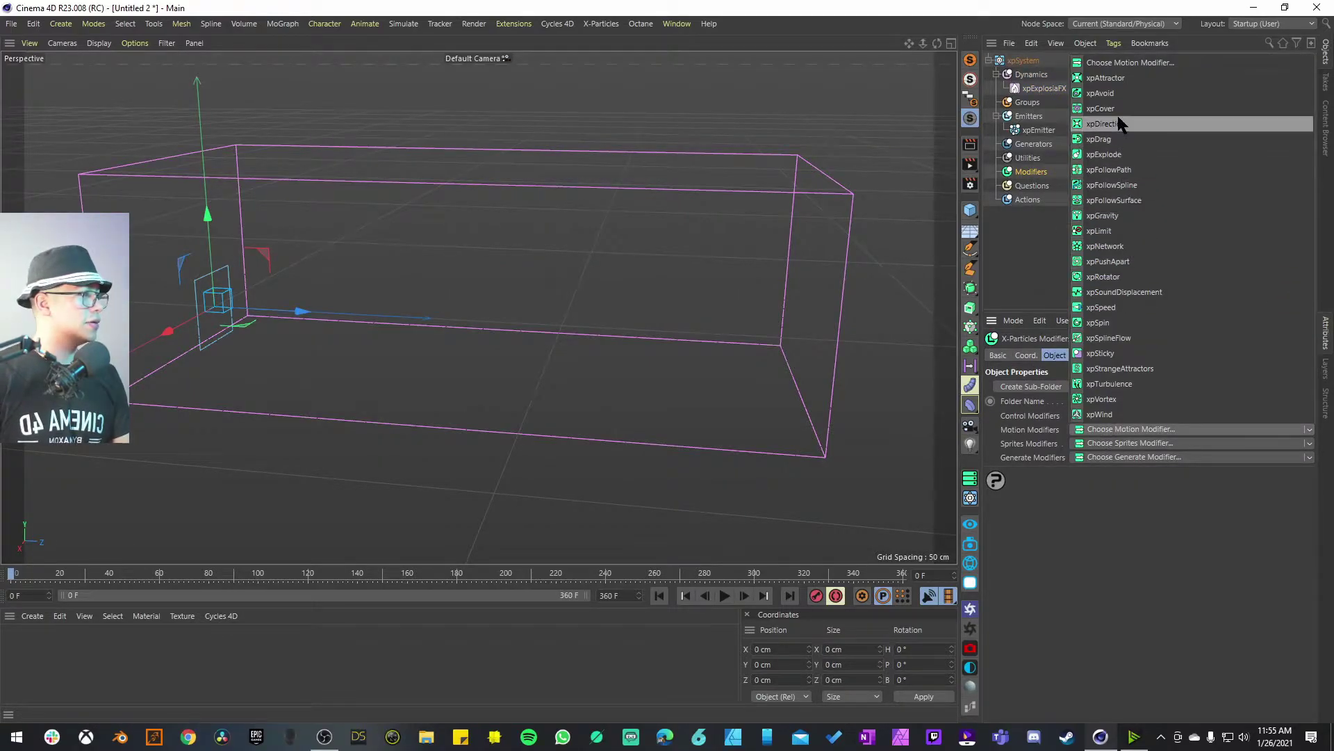
click(1128, 215)
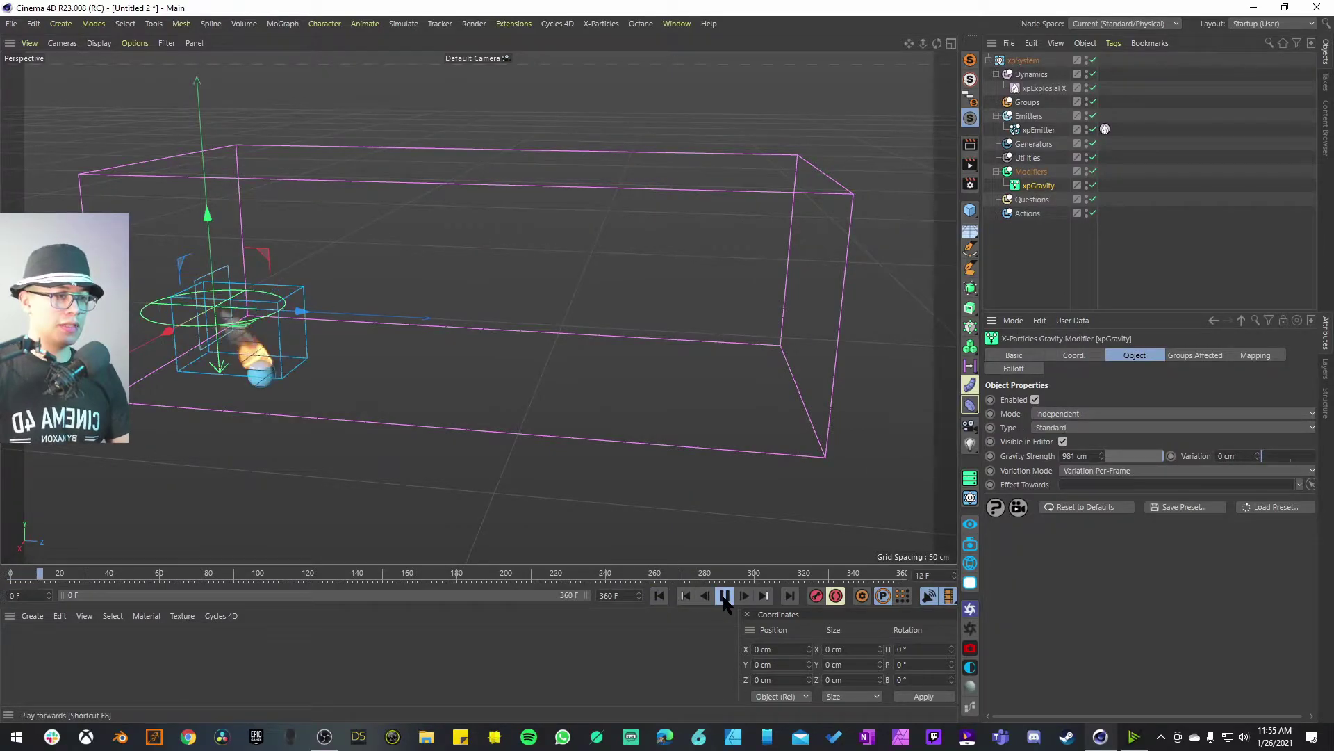
click(724, 595)
click(684, 596)
click(724, 596)
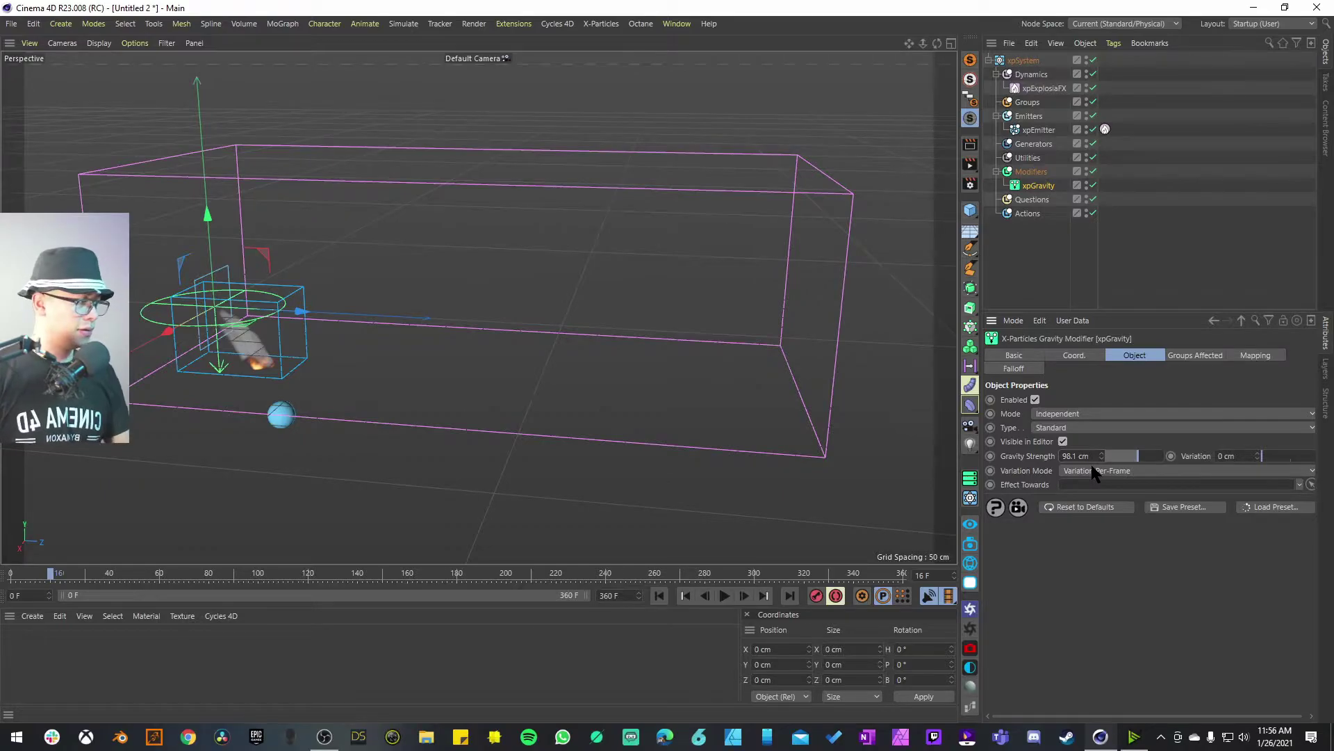
Replay the simulation with gravity from the first frame and return to the start.
click(660, 596)
click(724, 596)
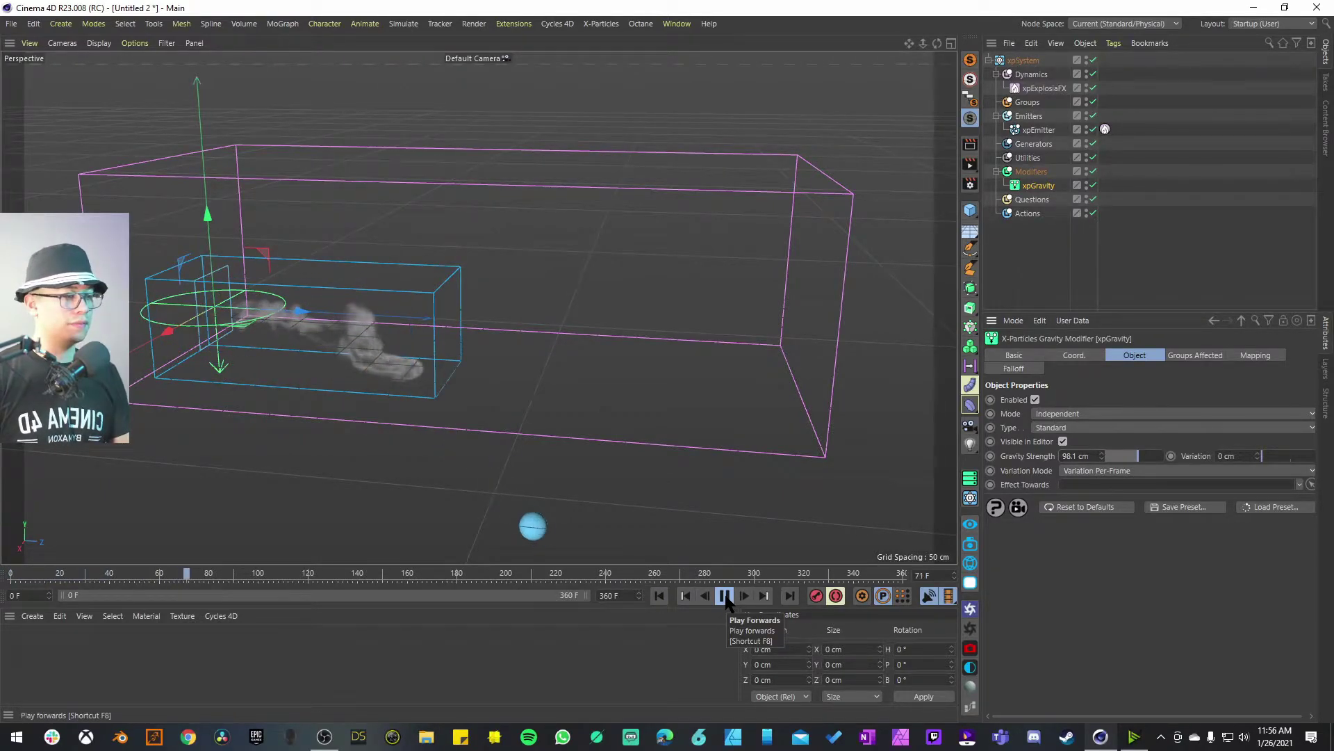
click(725, 596)
click(659, 595)
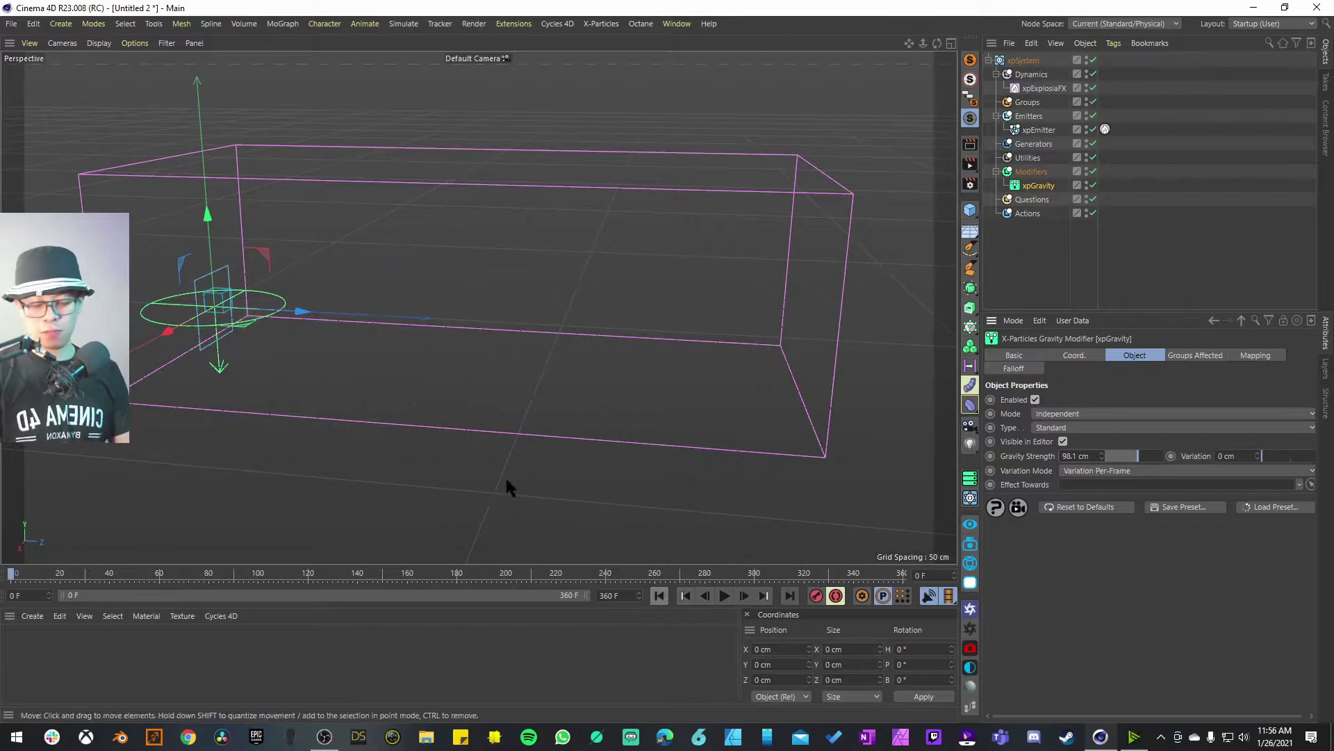
Rotate the xpEmitter to a 45° pitch so it fires upward, and play the simulation.
click(1038, 130)
key(r)
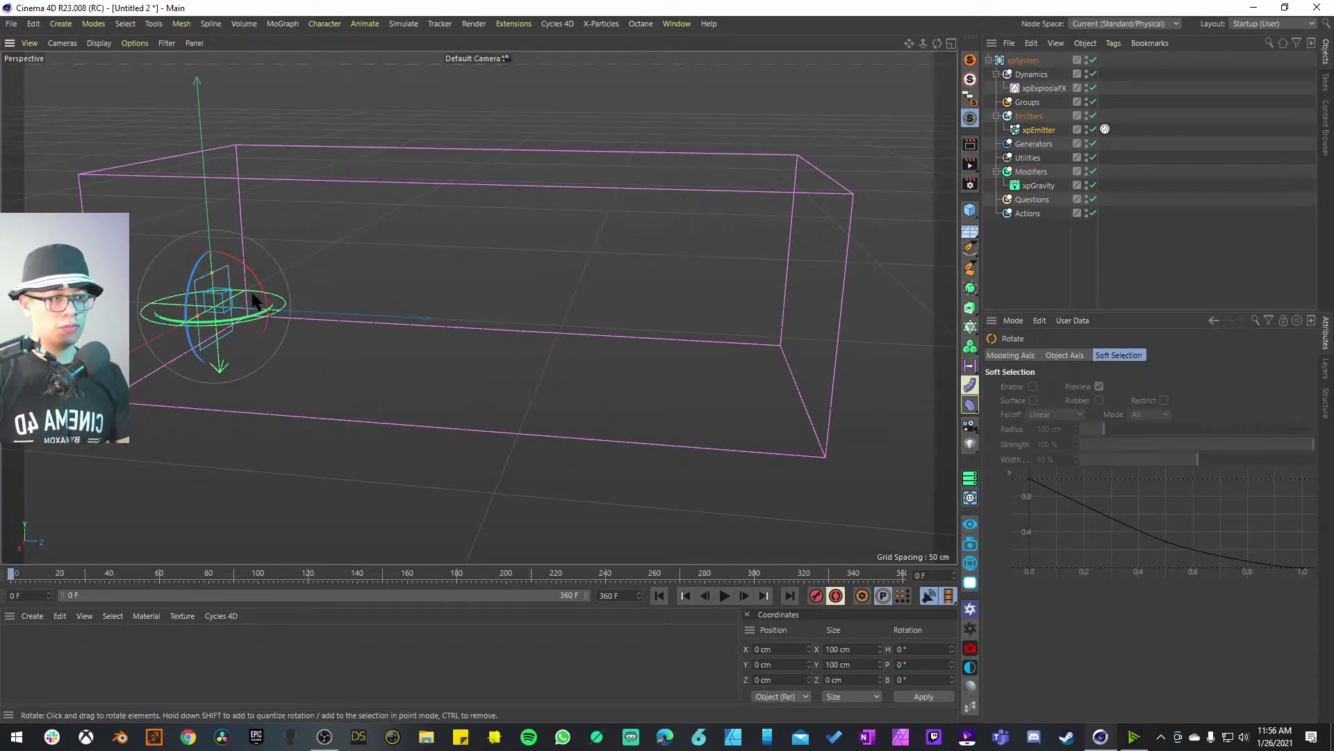
drag(264, 299, 274, 174)
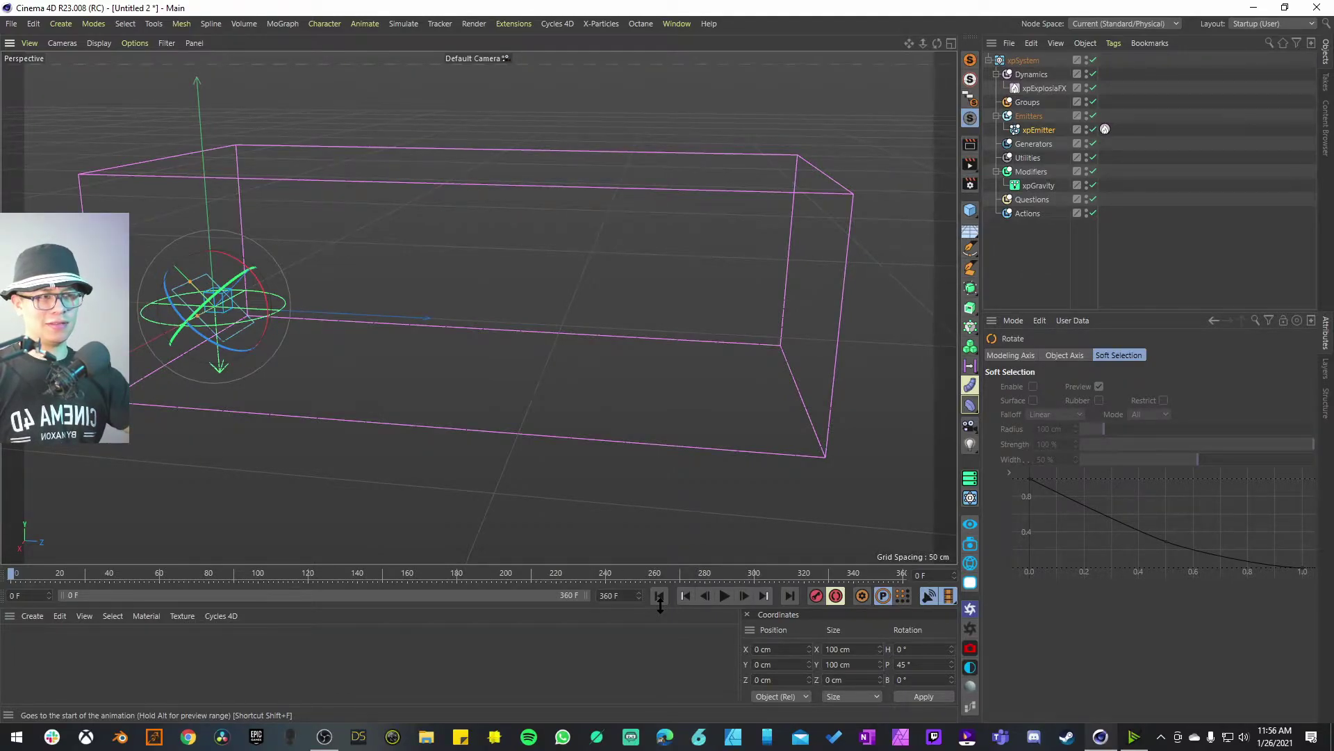
key(e)
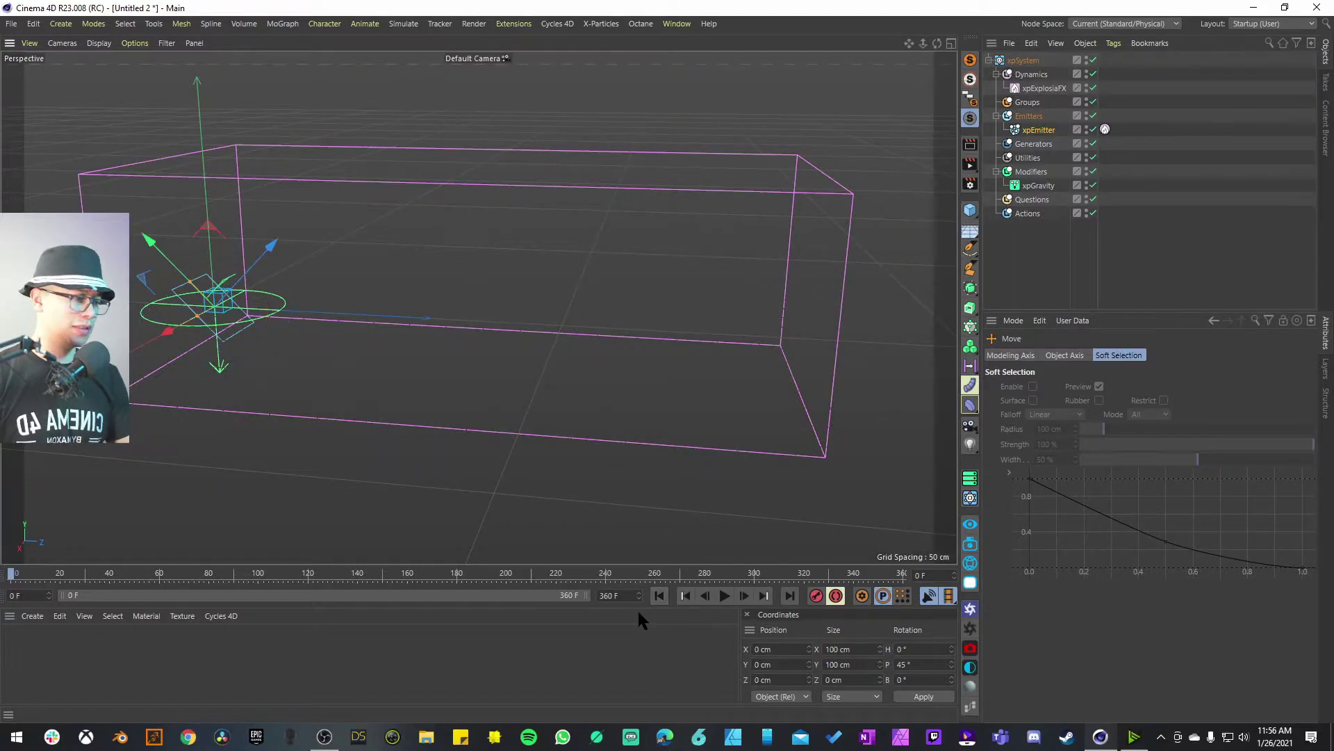
click(725, 596)
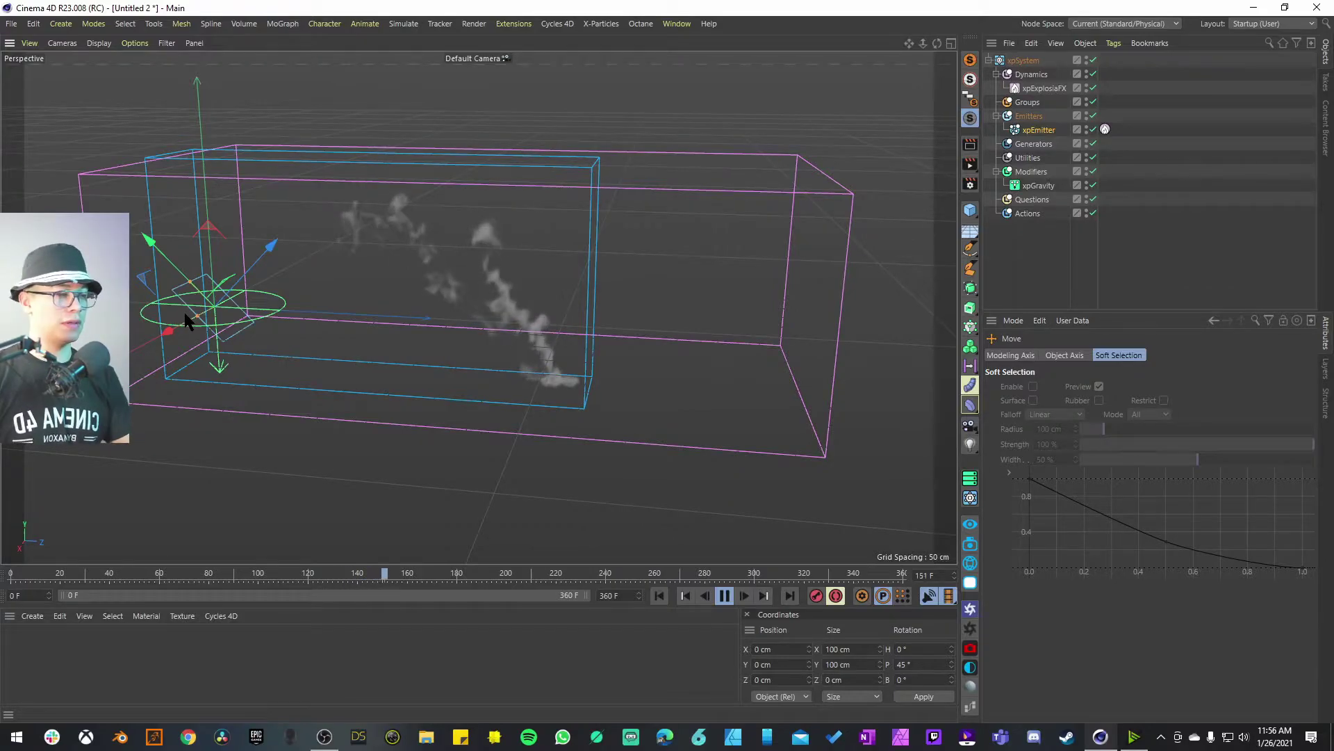
click(725, 596)
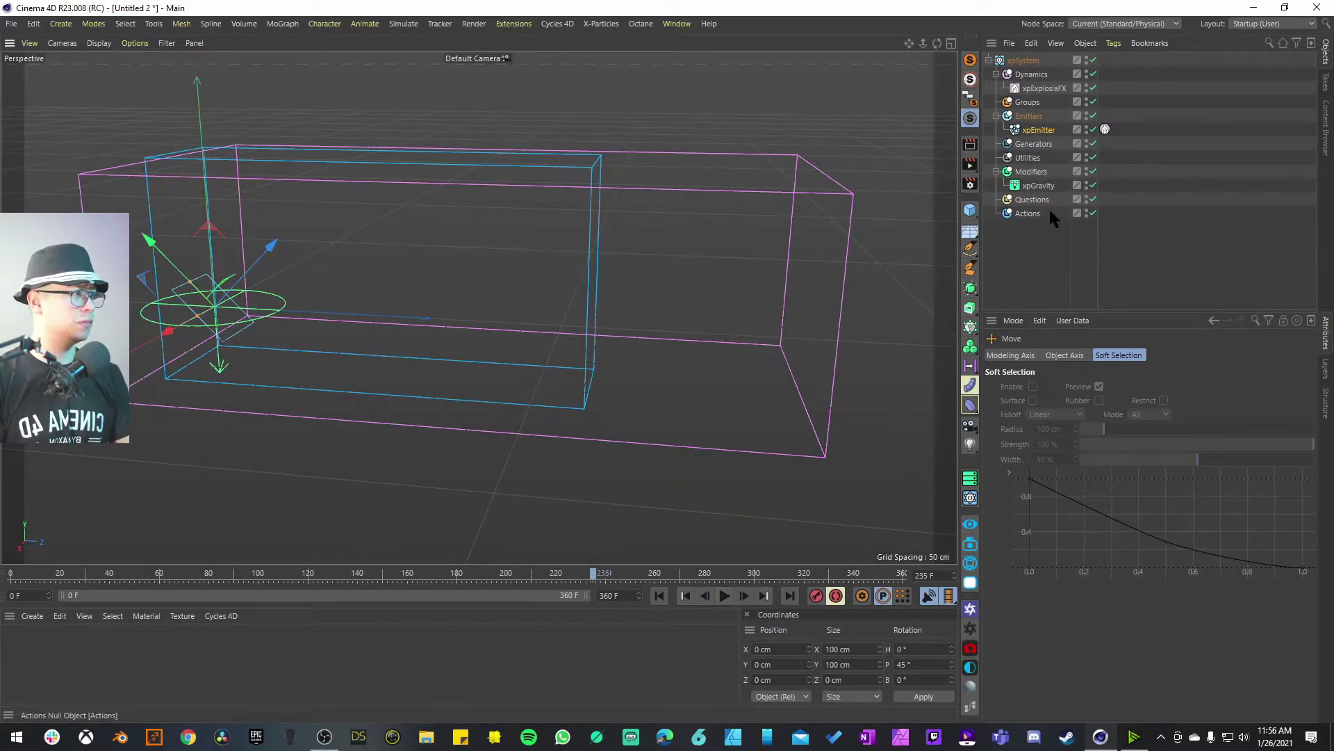
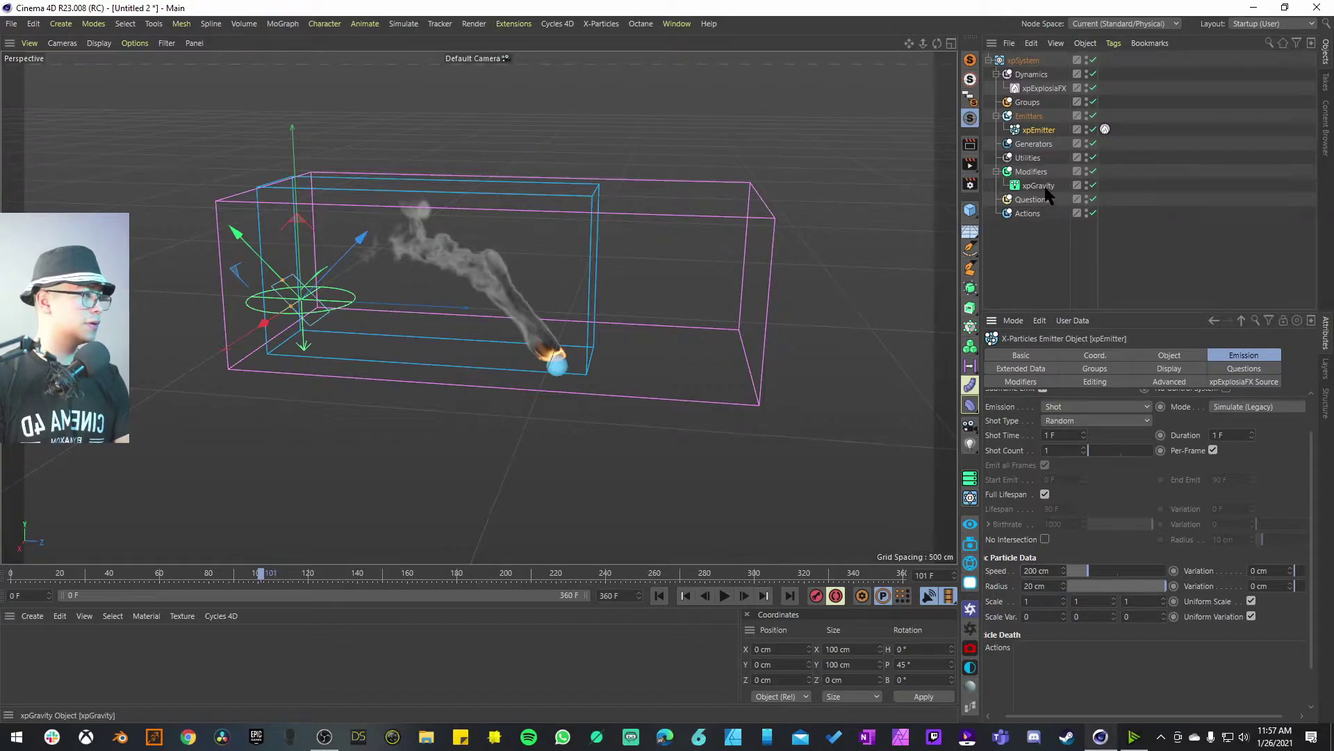
Select the xpGravity modifier and replay the simulation from the first frame to check the particle's arc.
click(1050, 186)
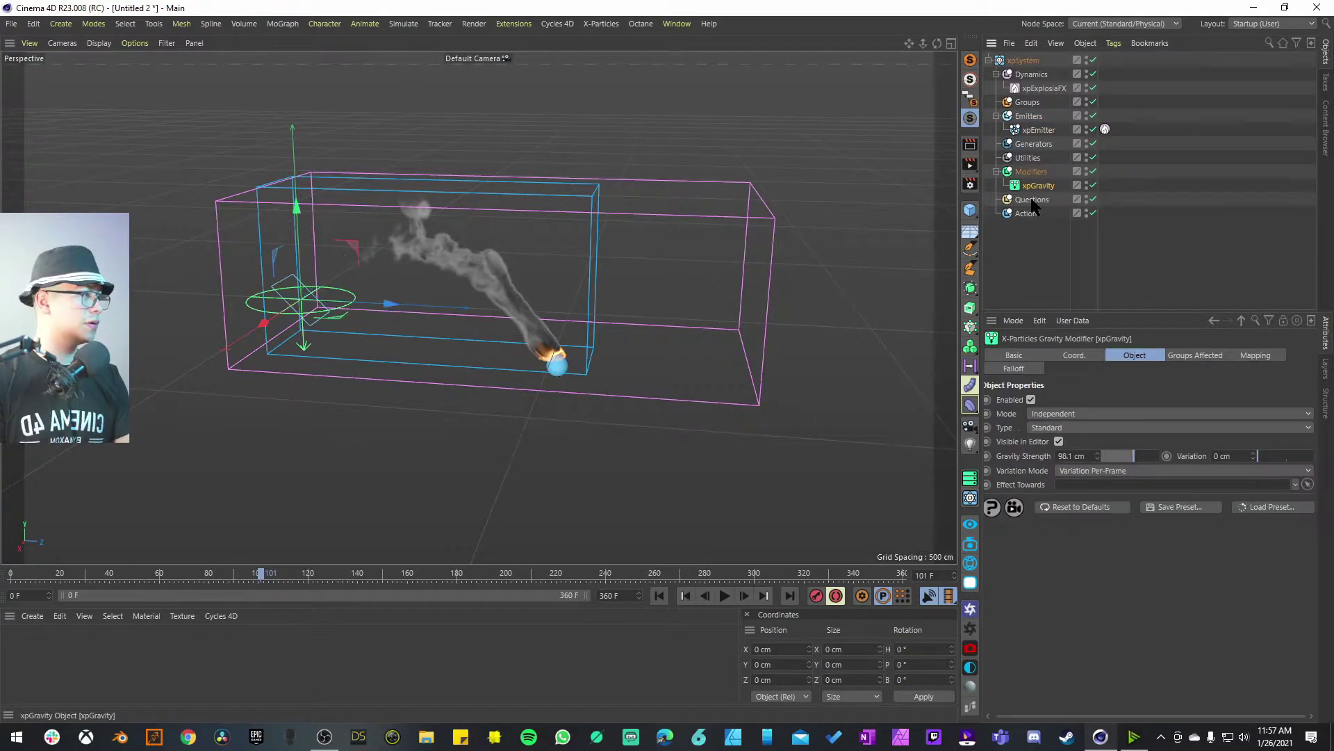
click(1097, 459)
click(659, 595)
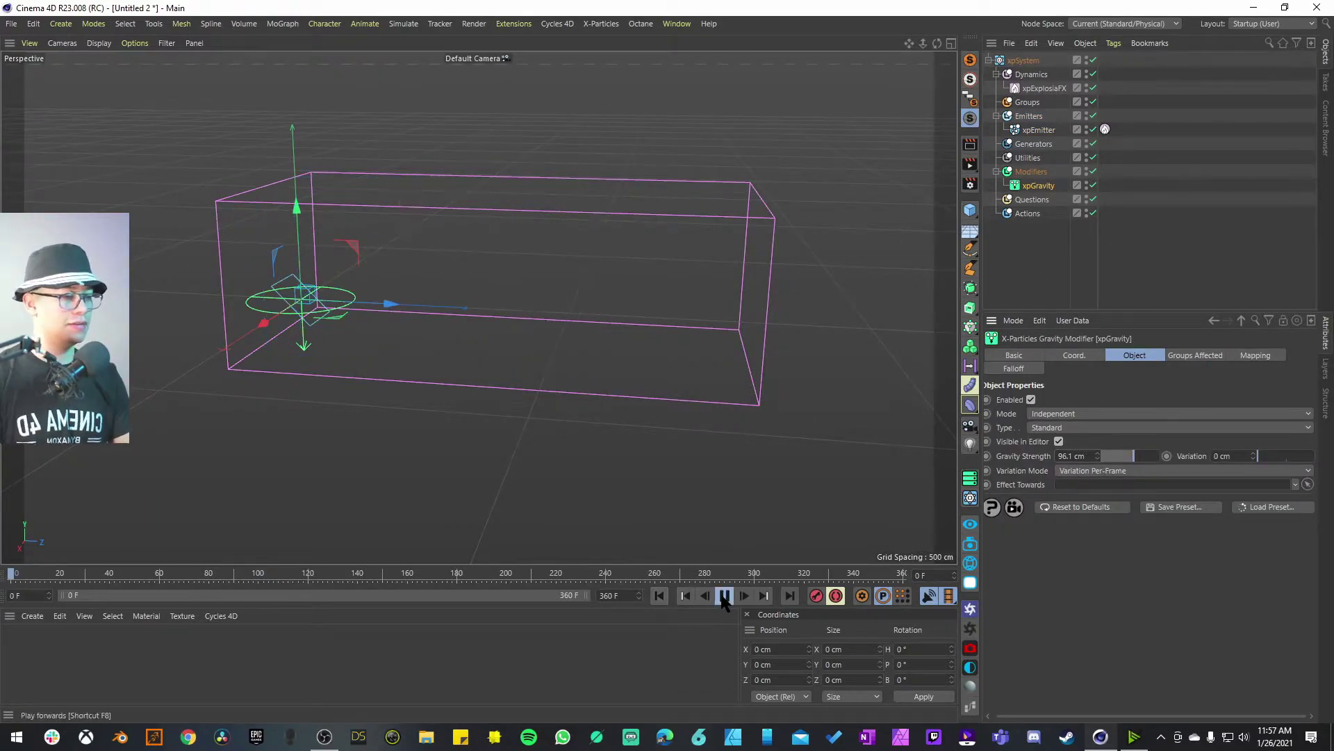
click(724, 596)
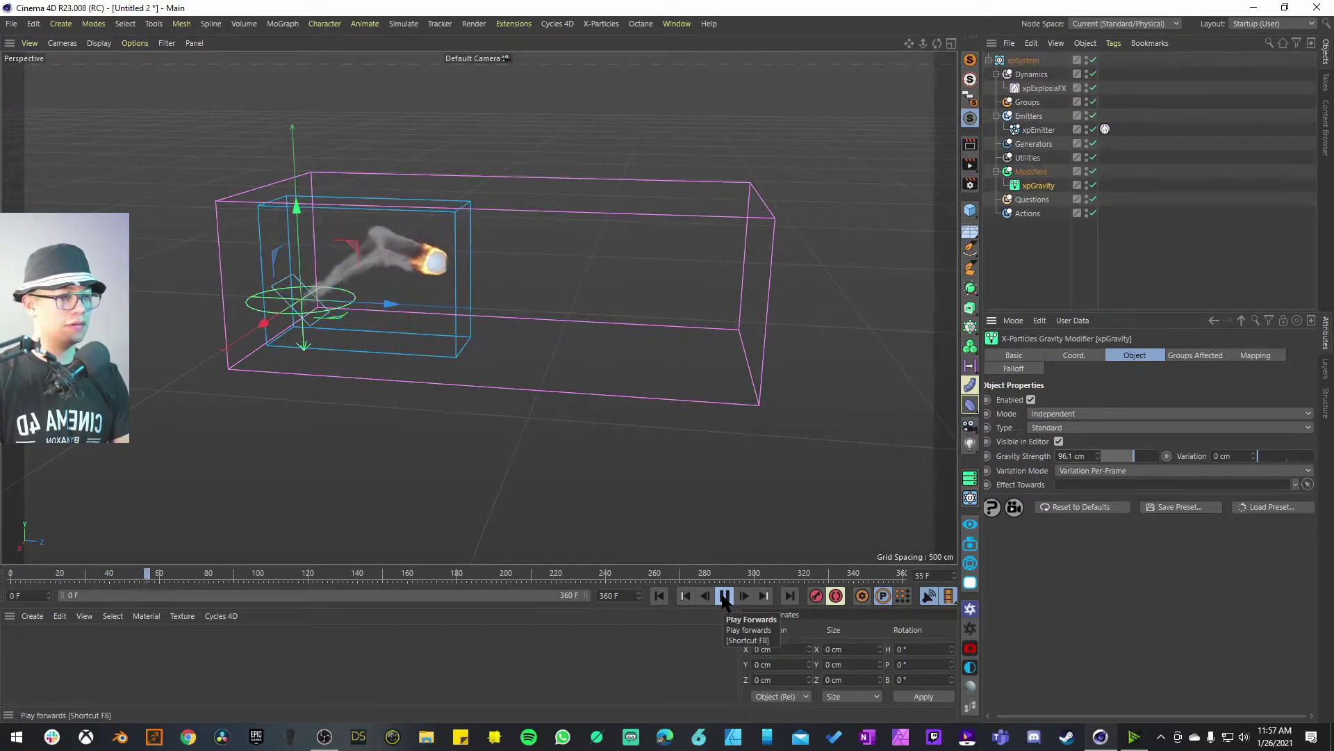
click(724, 595)
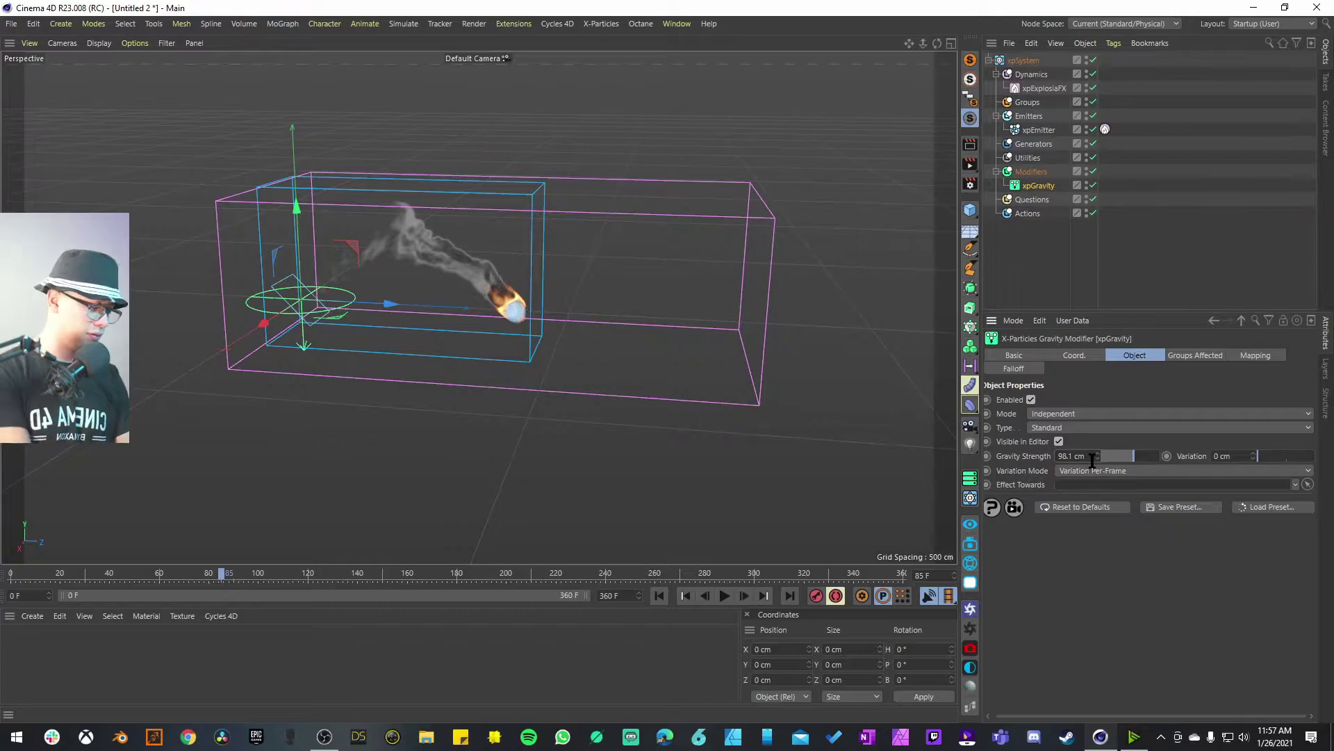
Halve the xpGravity modifier's Gravity Strength to 49.05 cm and replay the simulation from the first frame.
text(2)
key(Return)
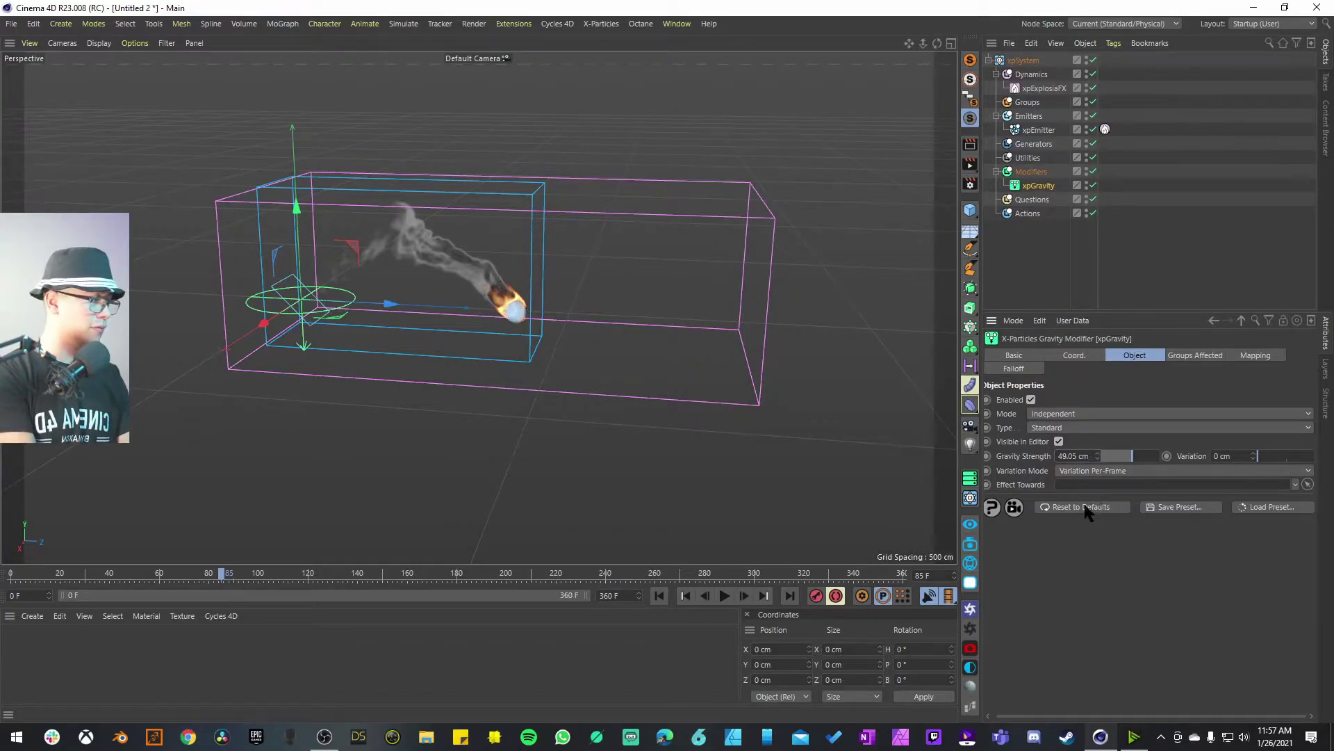
click(659, 596)
click(724, 595)
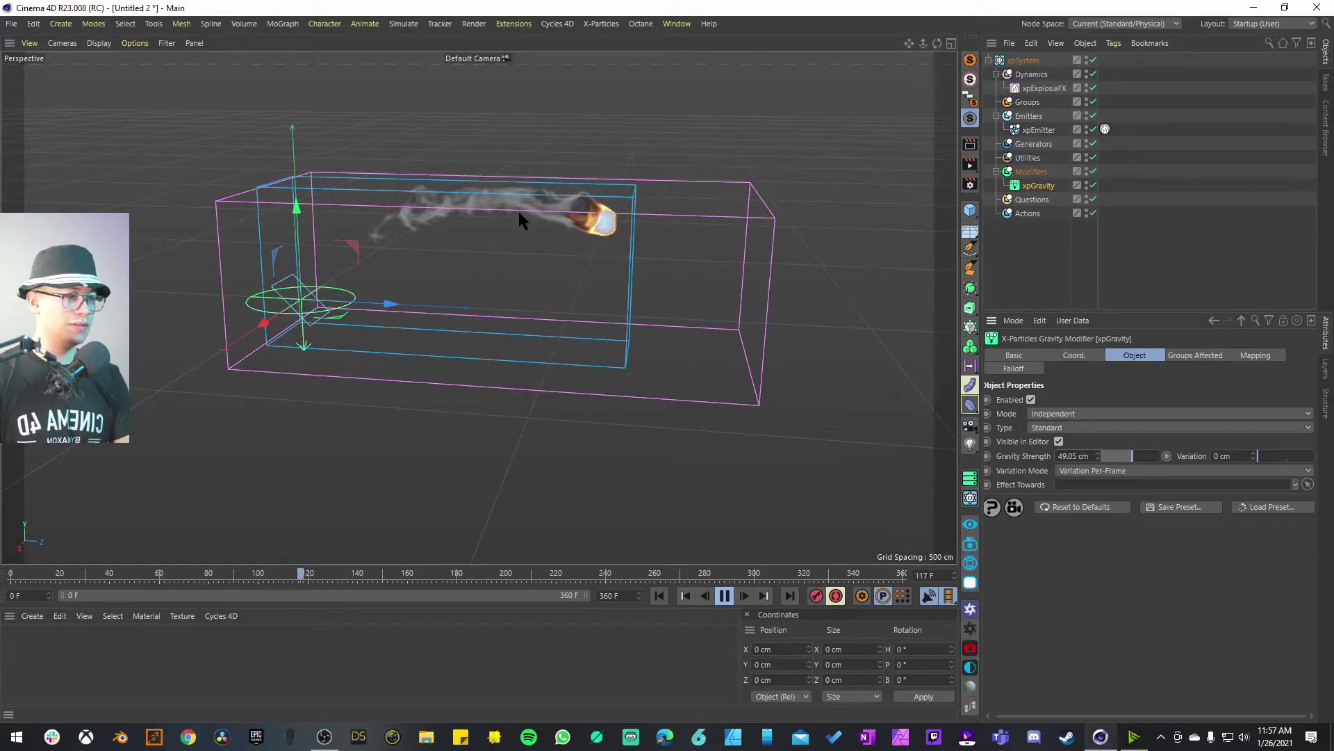
click(724, 595)
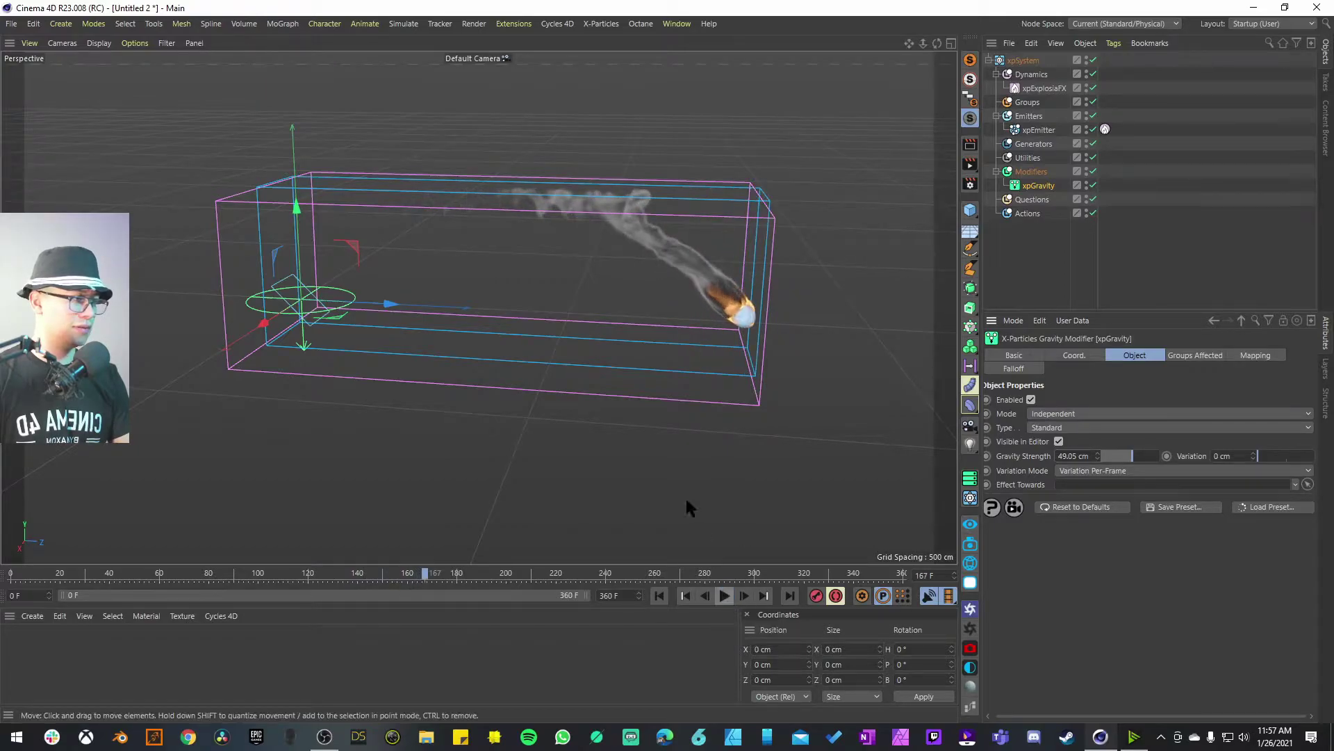
In the Right view, enlarge the ExplosiaFX domain to about 1039 cm in Z and 392 cm in Y, and raise it to about Y 151 cm.
middle_click(686, 507)
middle_click(299, 394)
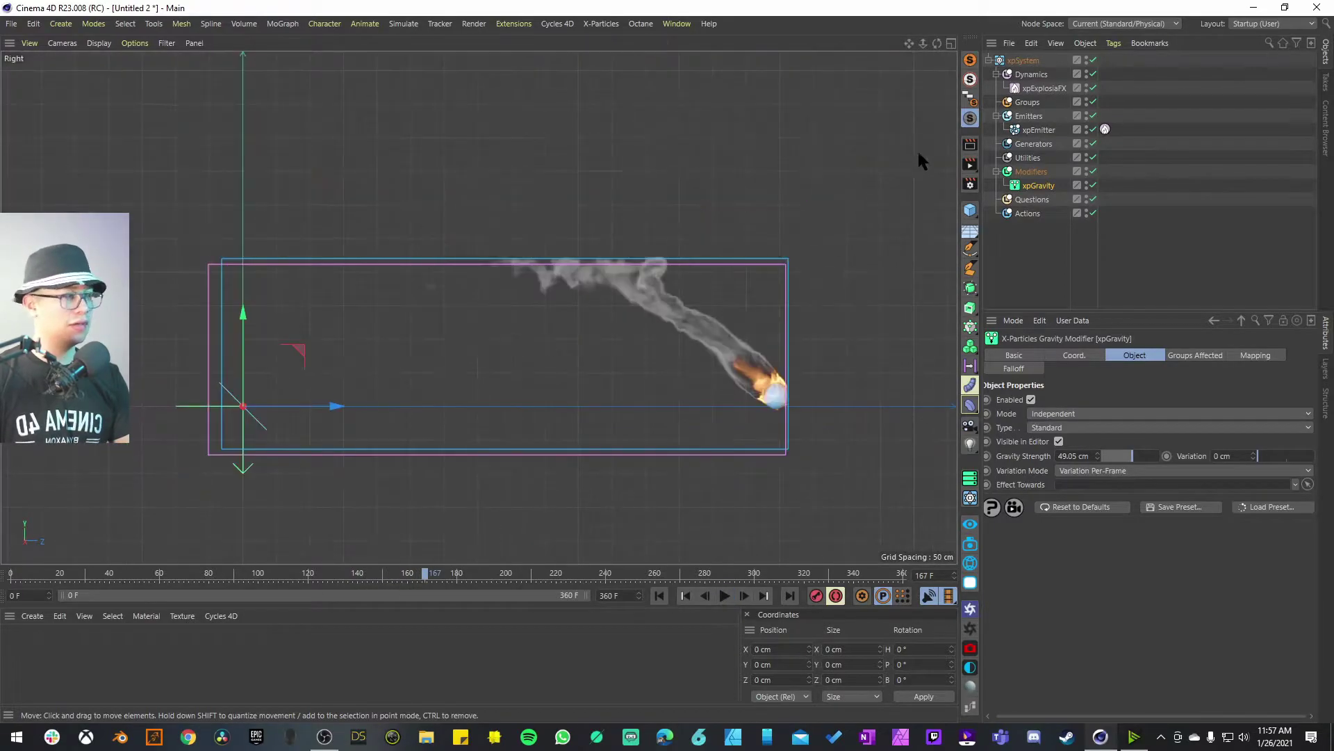
click(1043, 87)
drag(787, 360, 851, 361)
drag(607, 364, 652, 361)
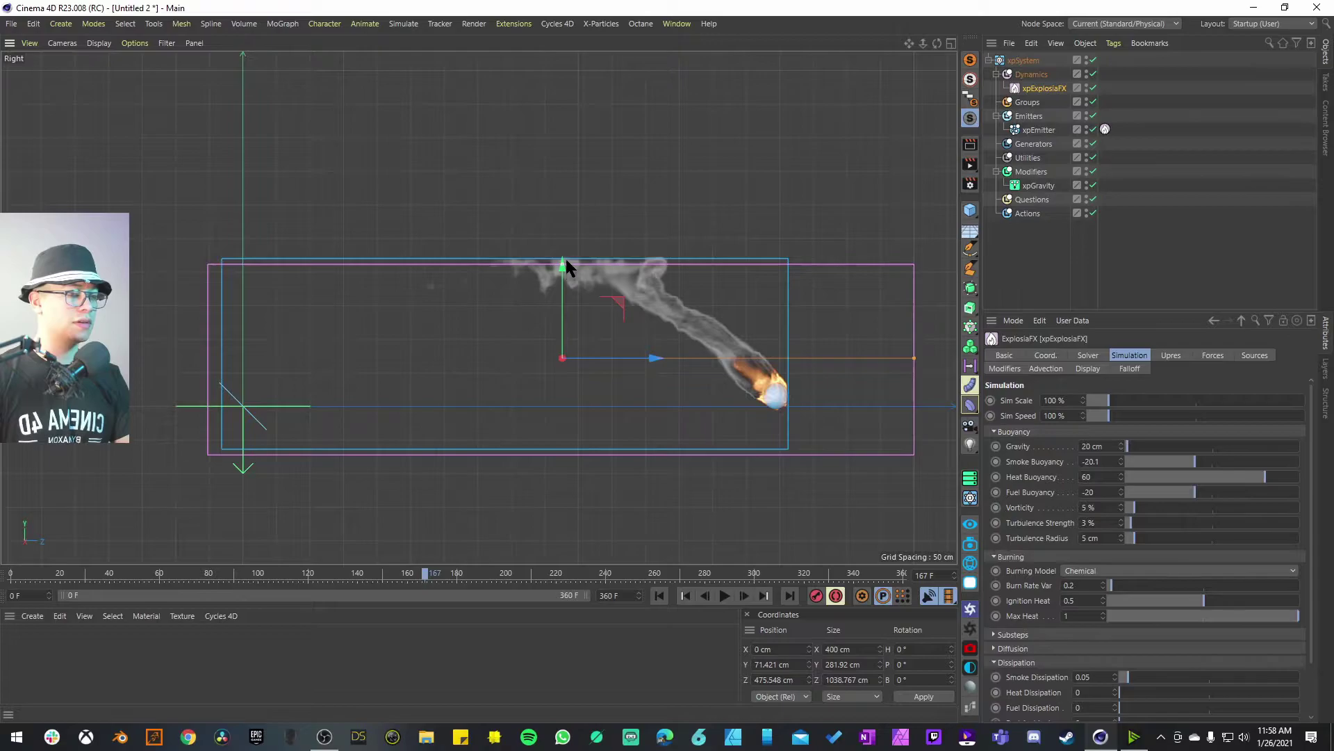
mouse_move(565, 265)
mouse_down()
mouse_move(566, 232)
mouse_move(560, 280)
mouse_move(564, 256)
mouse_up()
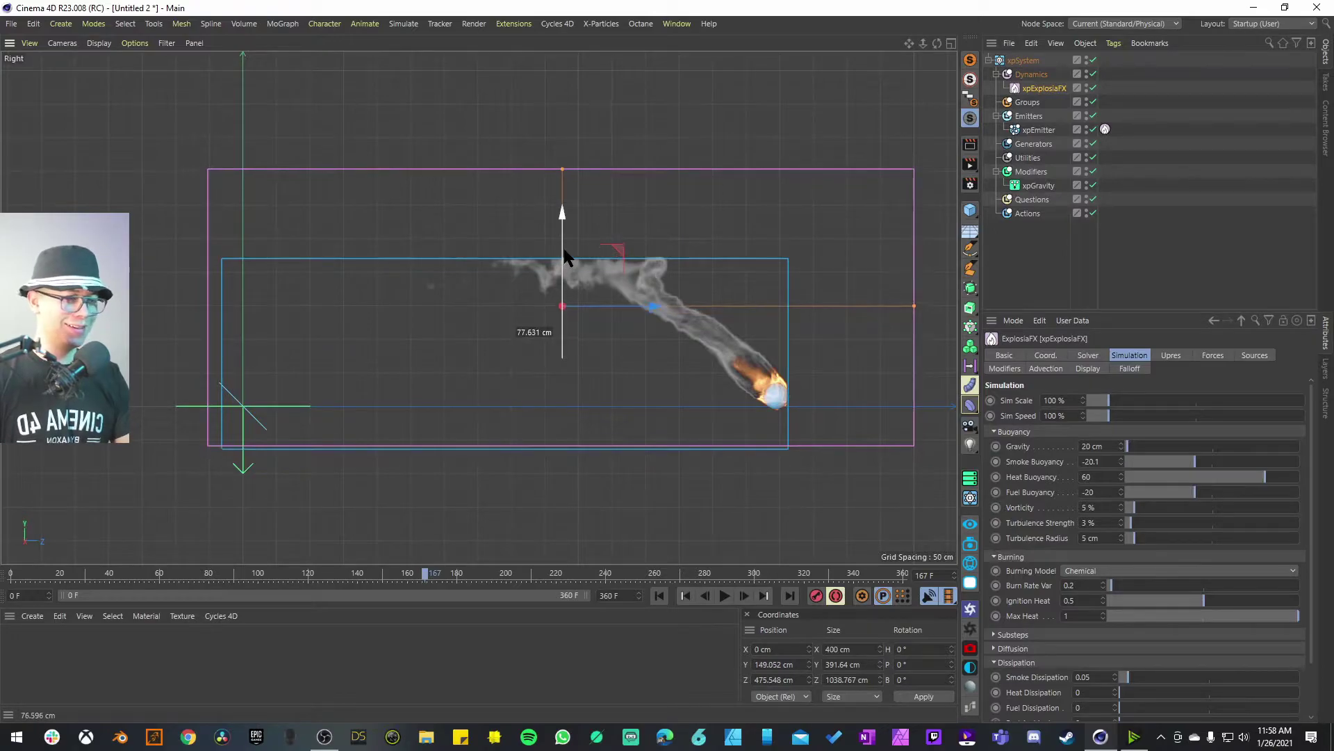
Play the simulation from the first frame inside the enlarged domain.
click(659, 596)
click(724, 596)
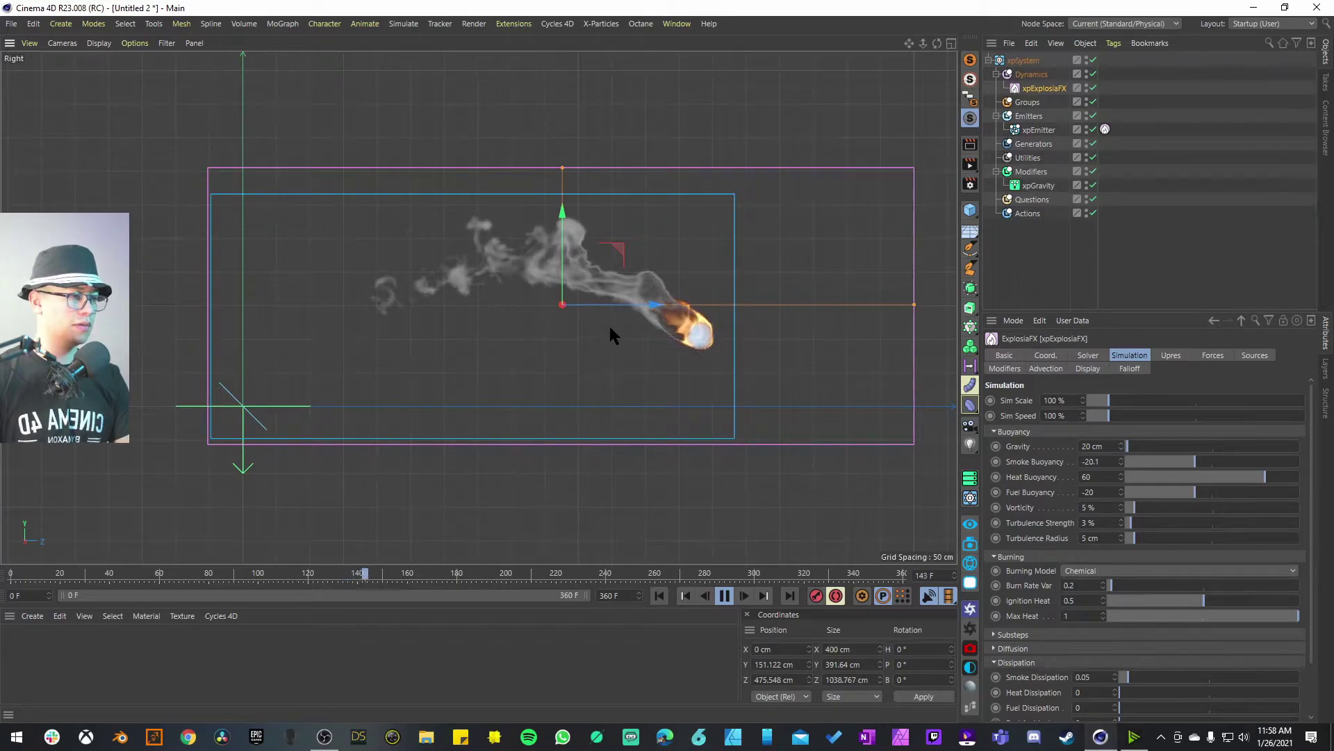
click(724, 595)
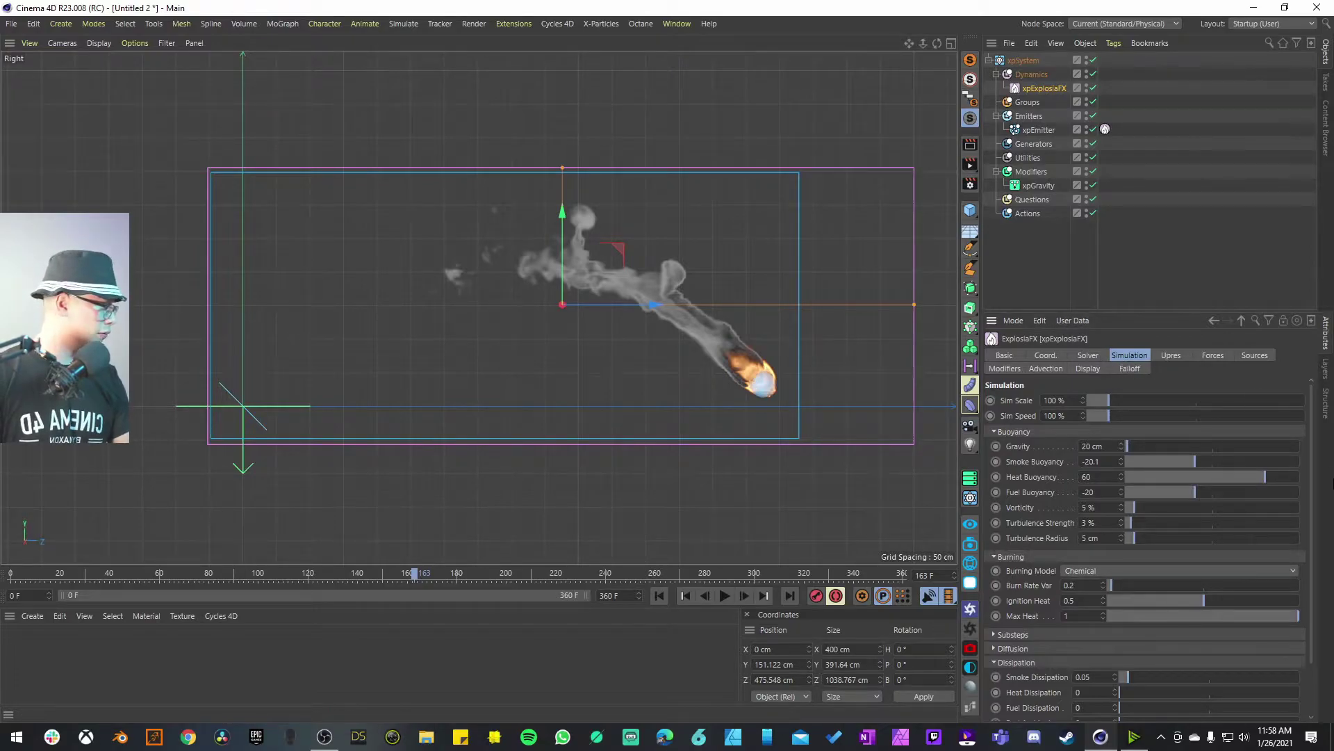
Try a Smoke Dissipation of 0.03 and replay the simulation from the first frame.
click(1103, 682)
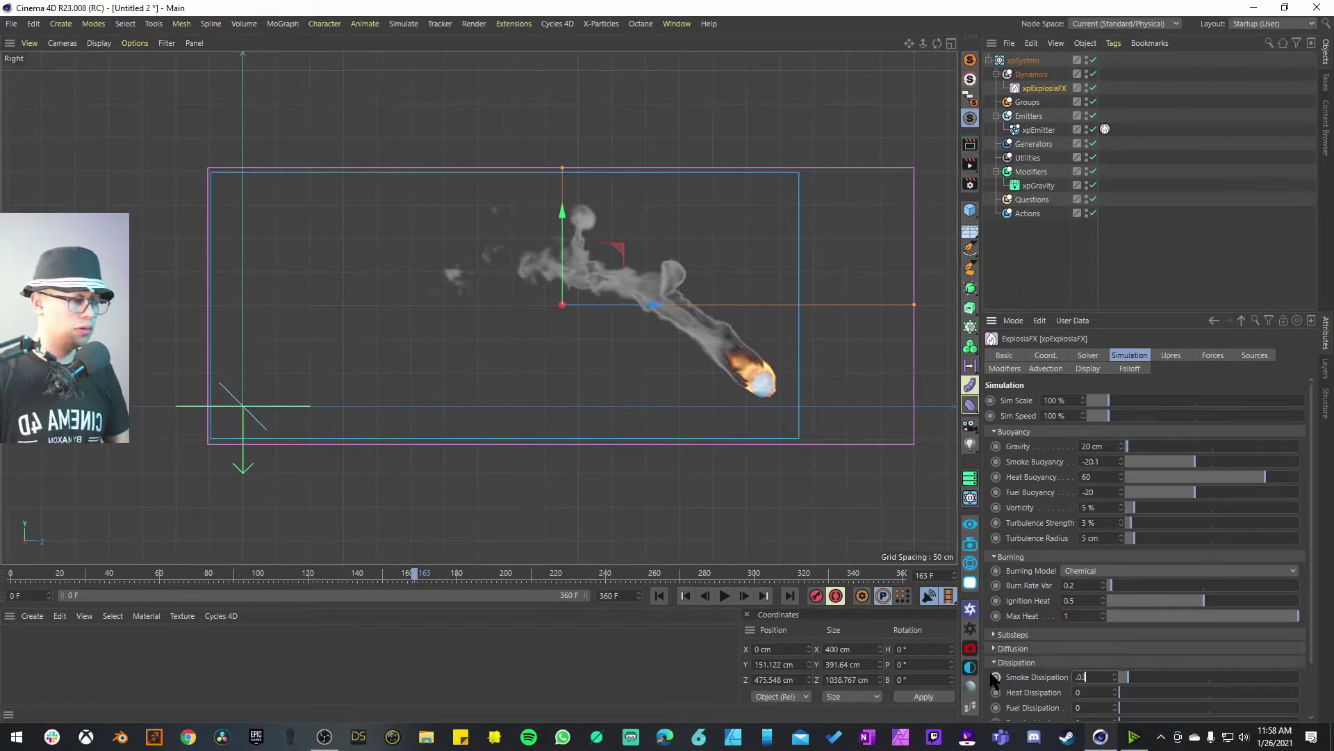
click(659, 596)
click(724, 596)
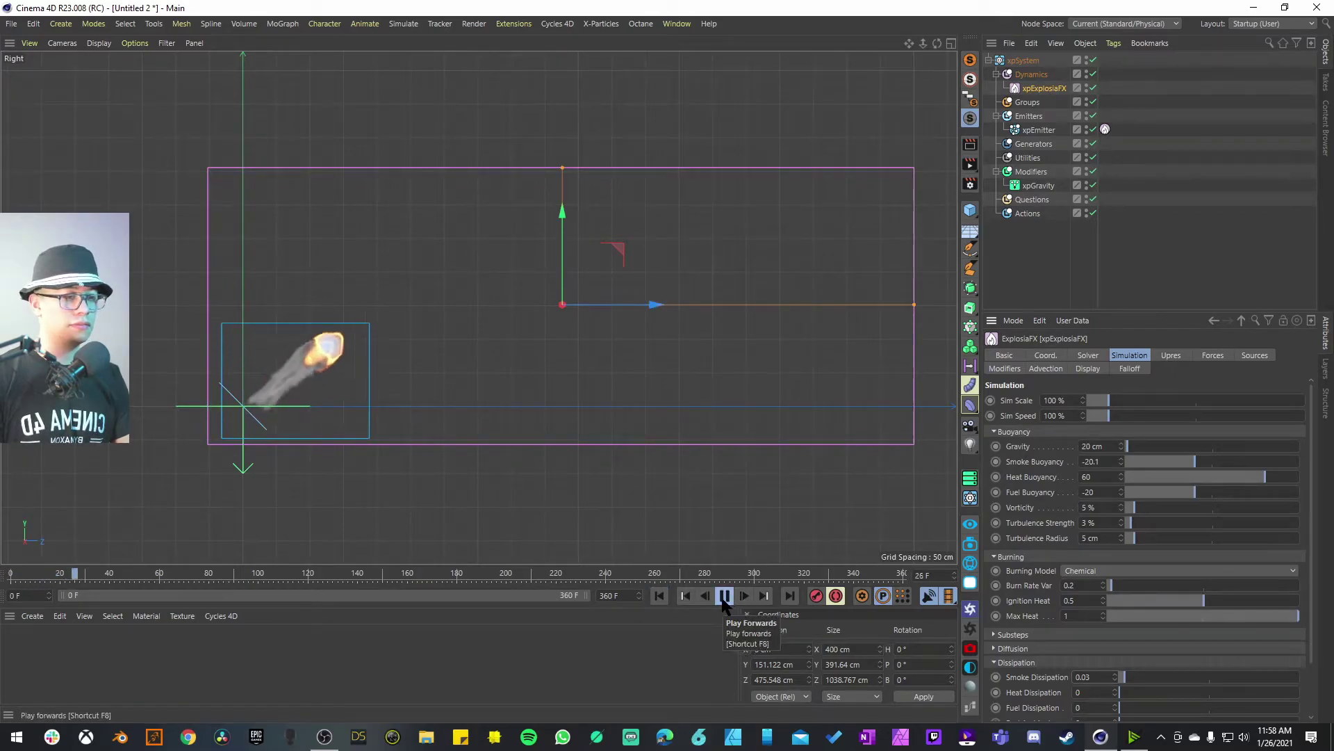
click(724, 596)
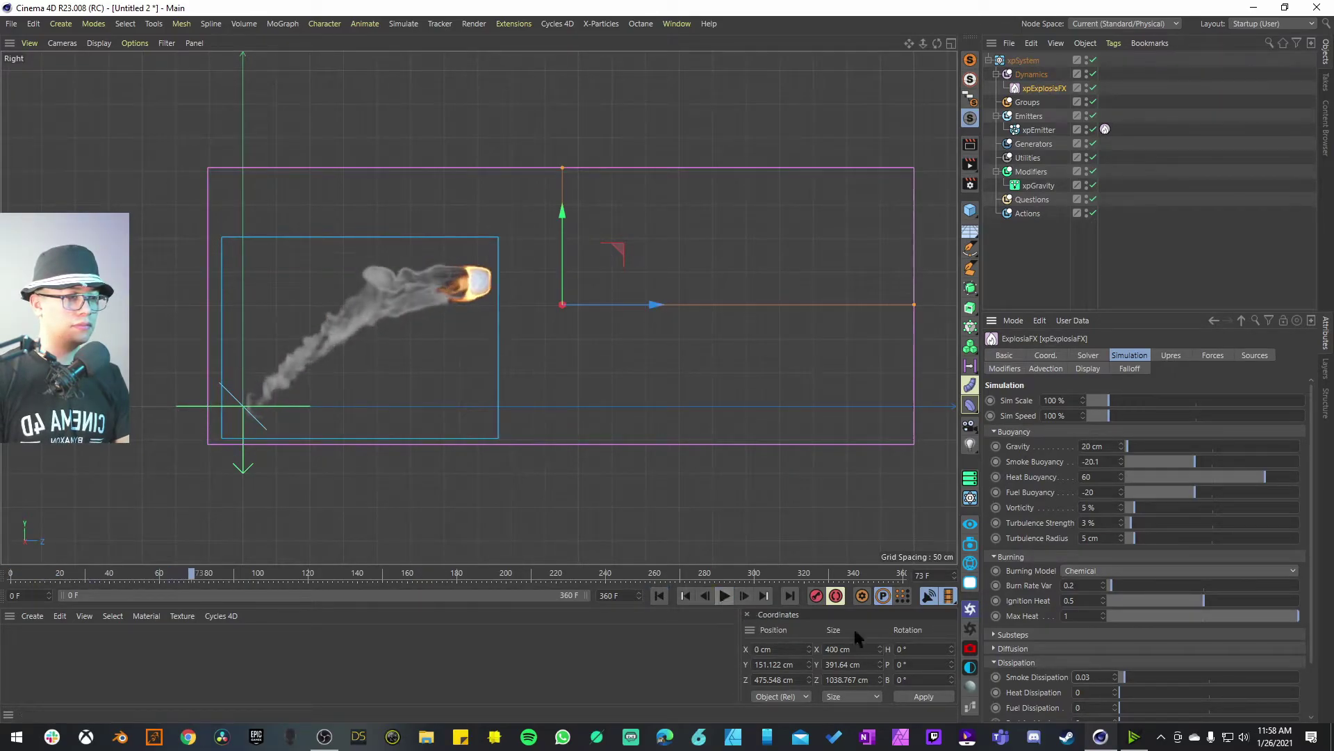
Set the ExplosiaFX Smoke Dissipation to 0.01 and play the simulation from the first frame.
click(1098, 677)
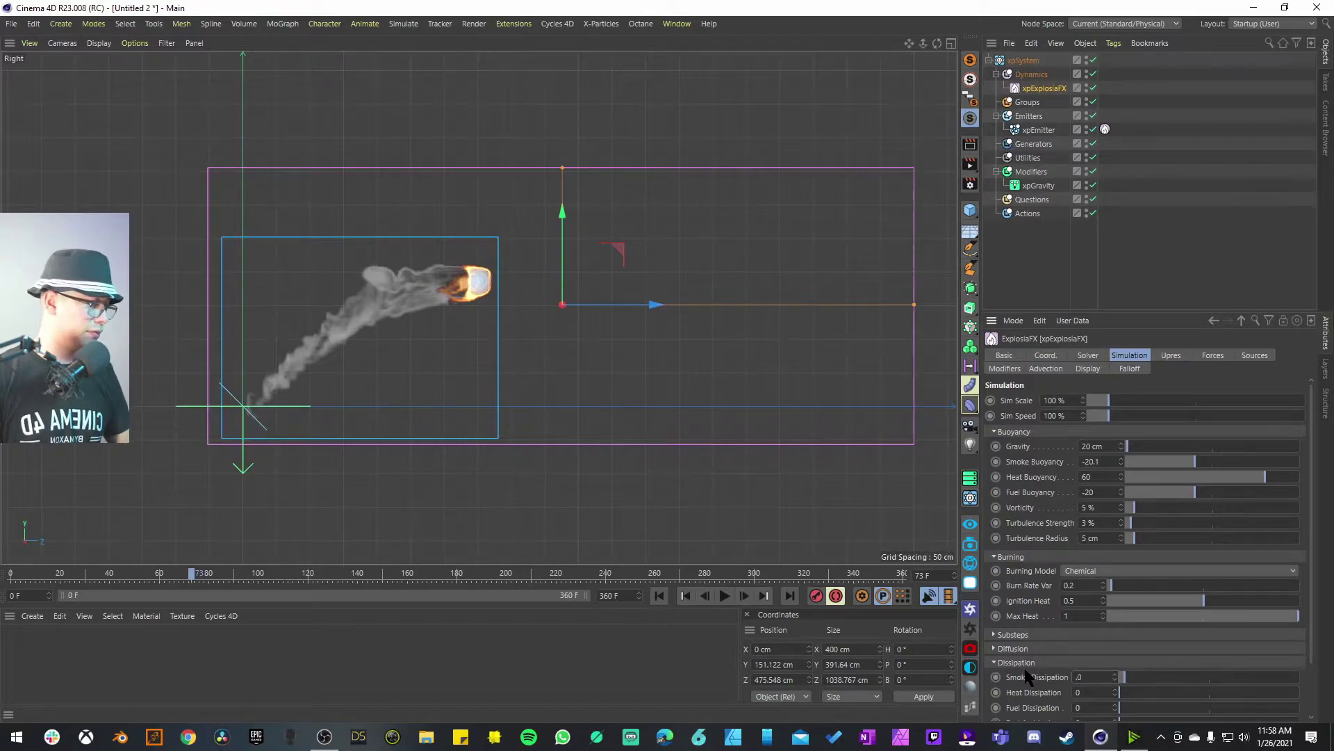
click(666, 596)
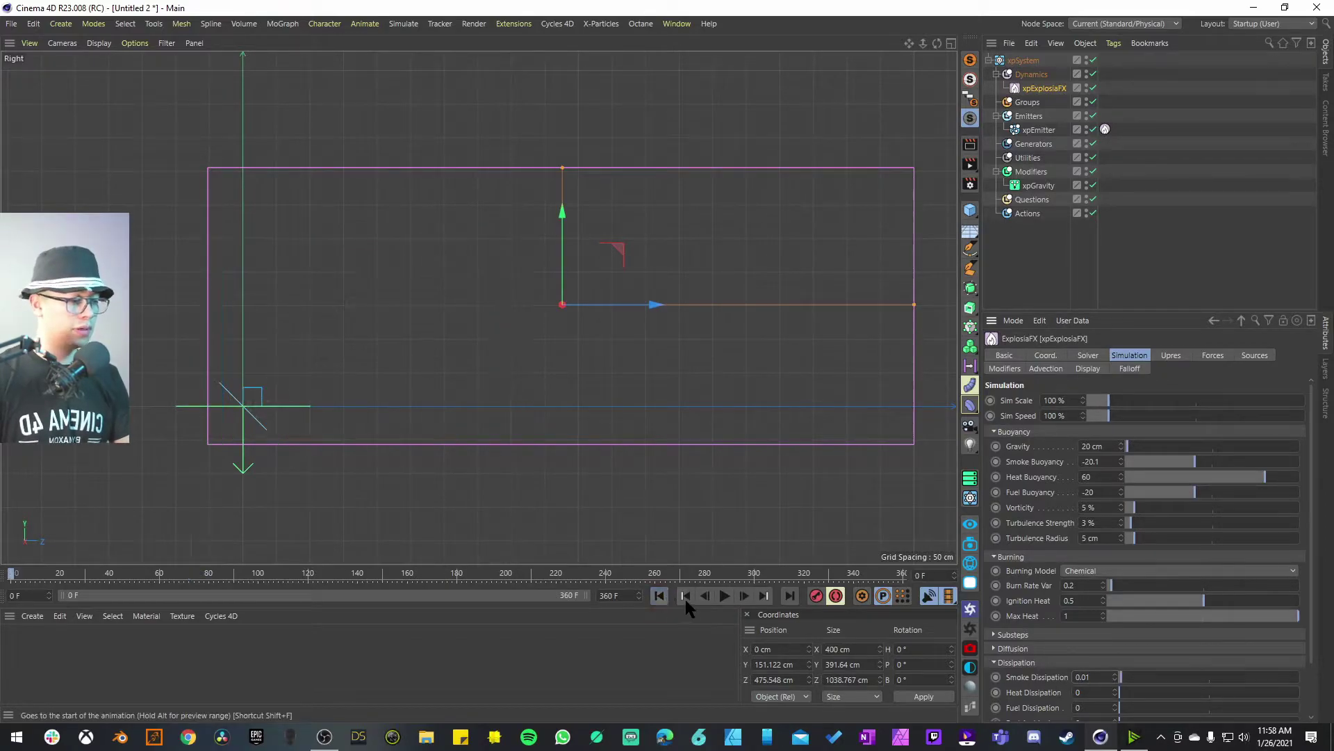
click(725, 597)
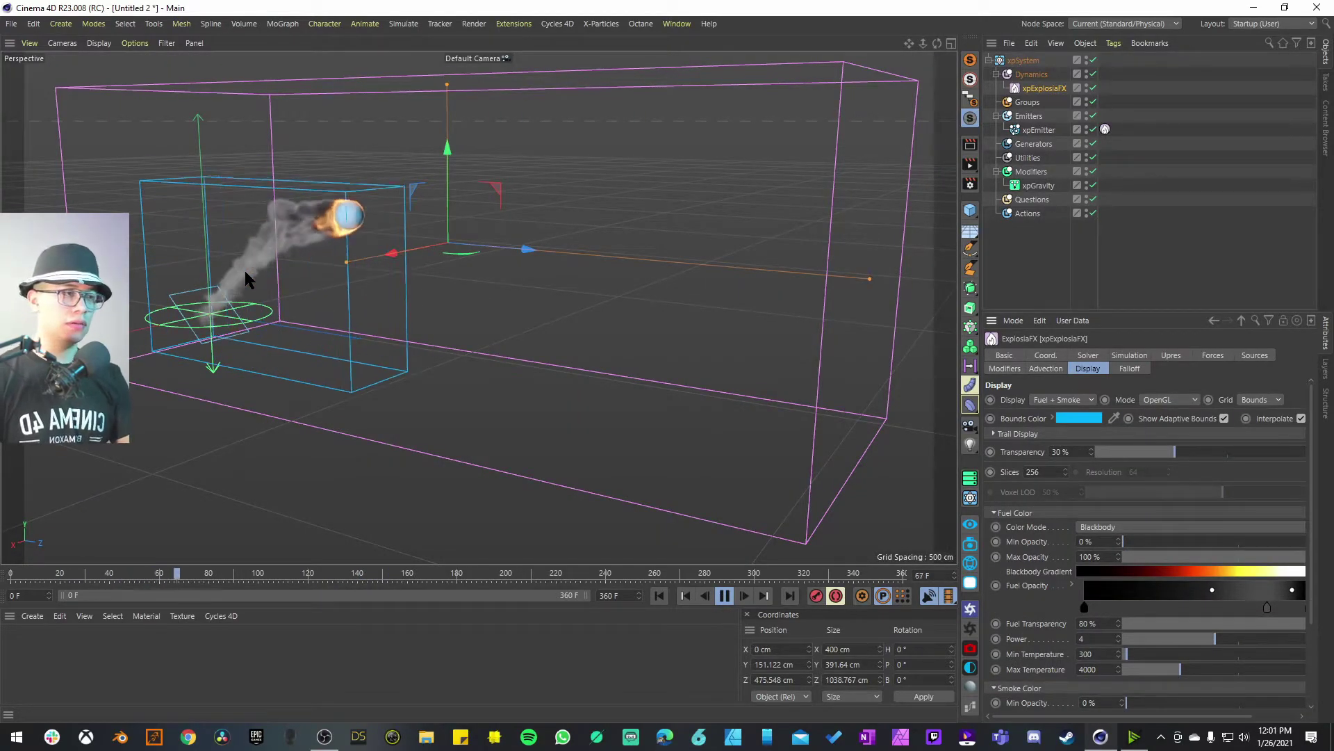
click(724, 595)
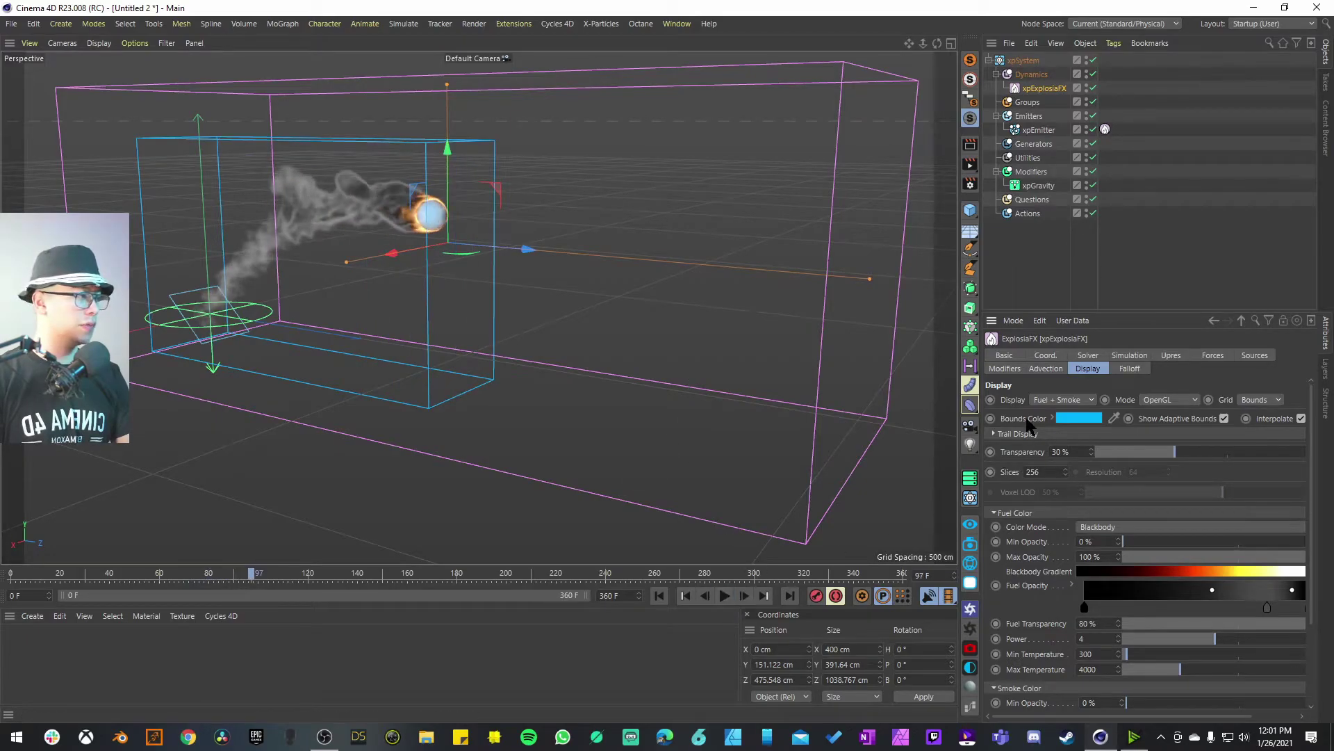
Set the ExplosiaFX display Slices to 1024 and change the xpEmitter's particle Editor Display to Dots.
click(1052, 469)
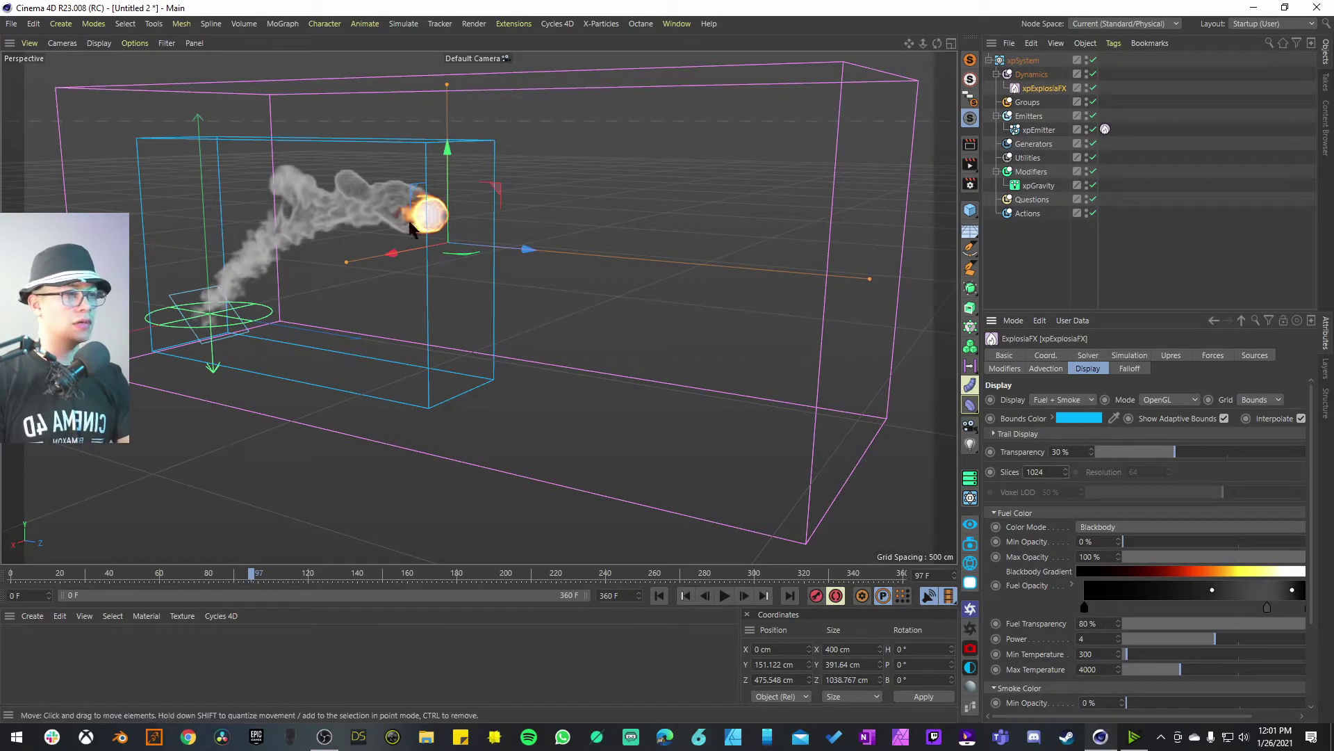
click(1039, 130)
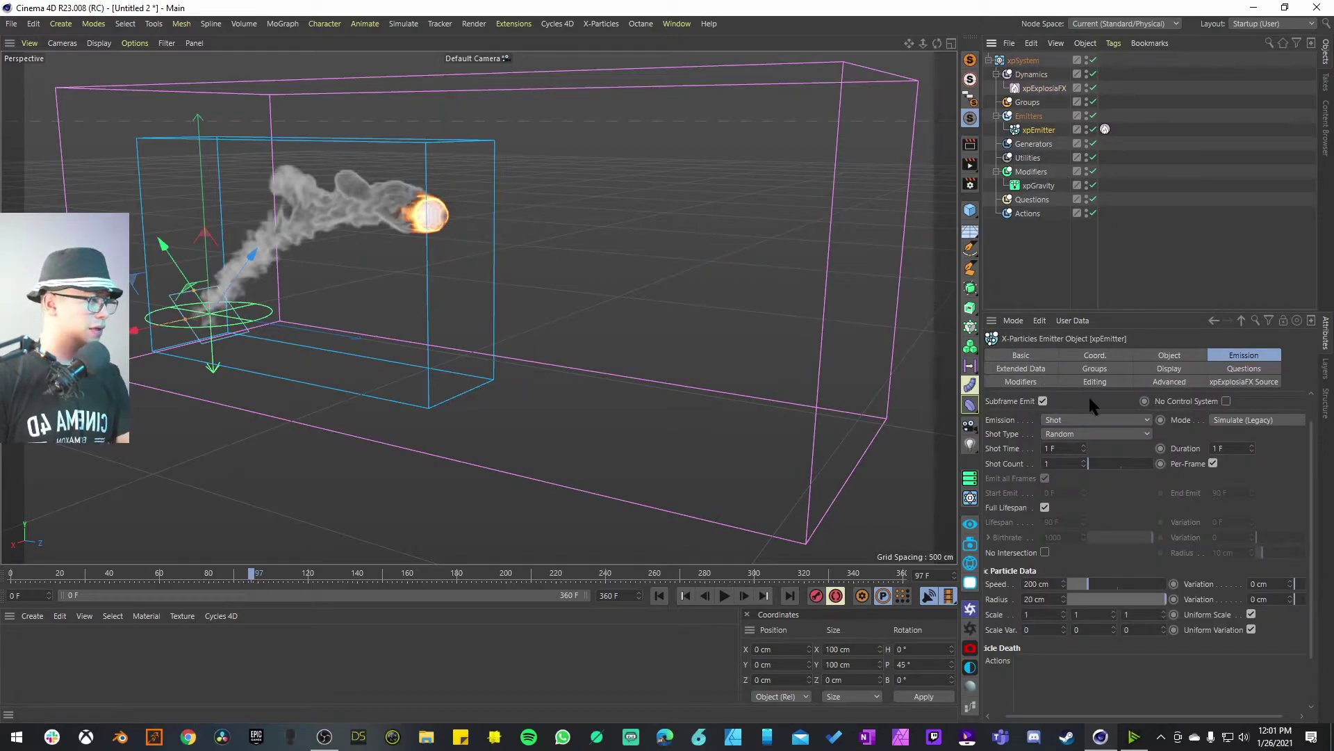
drag(982, 523, 950, 524)
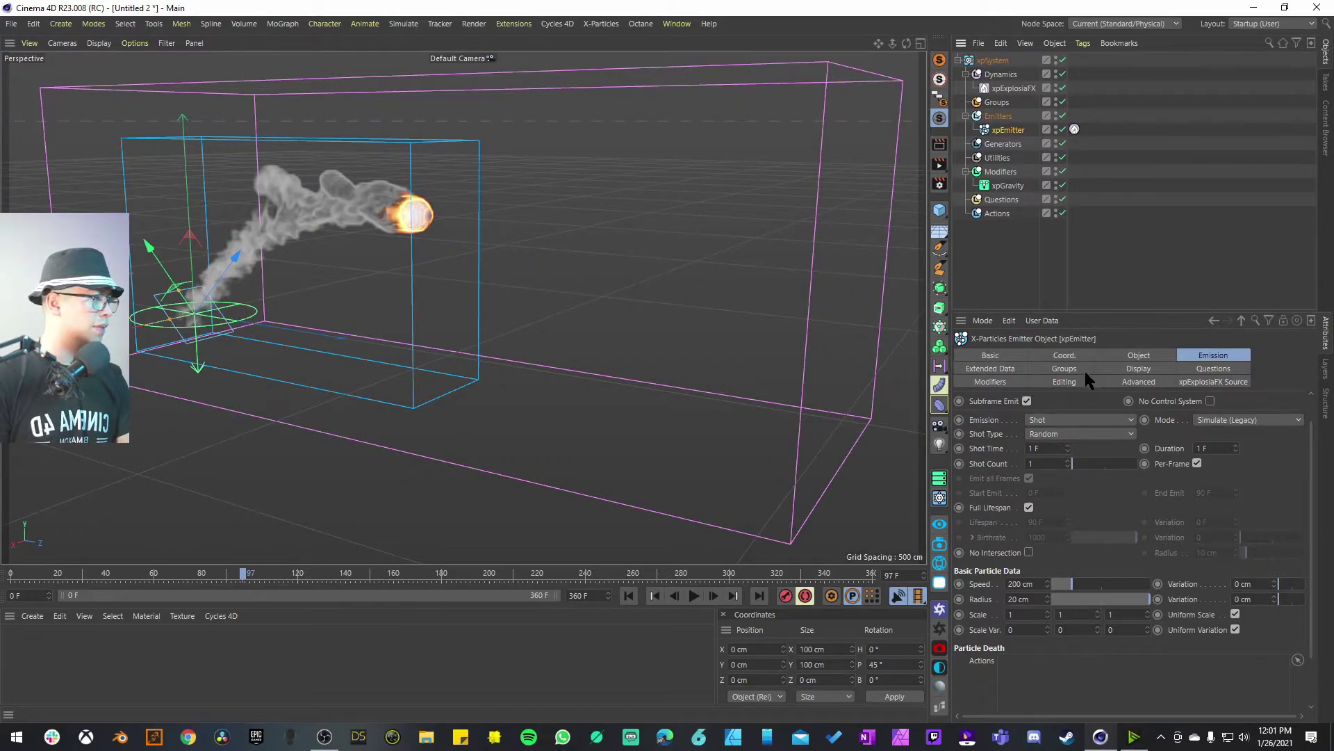
click(1116, 370)
click(1079, 548)
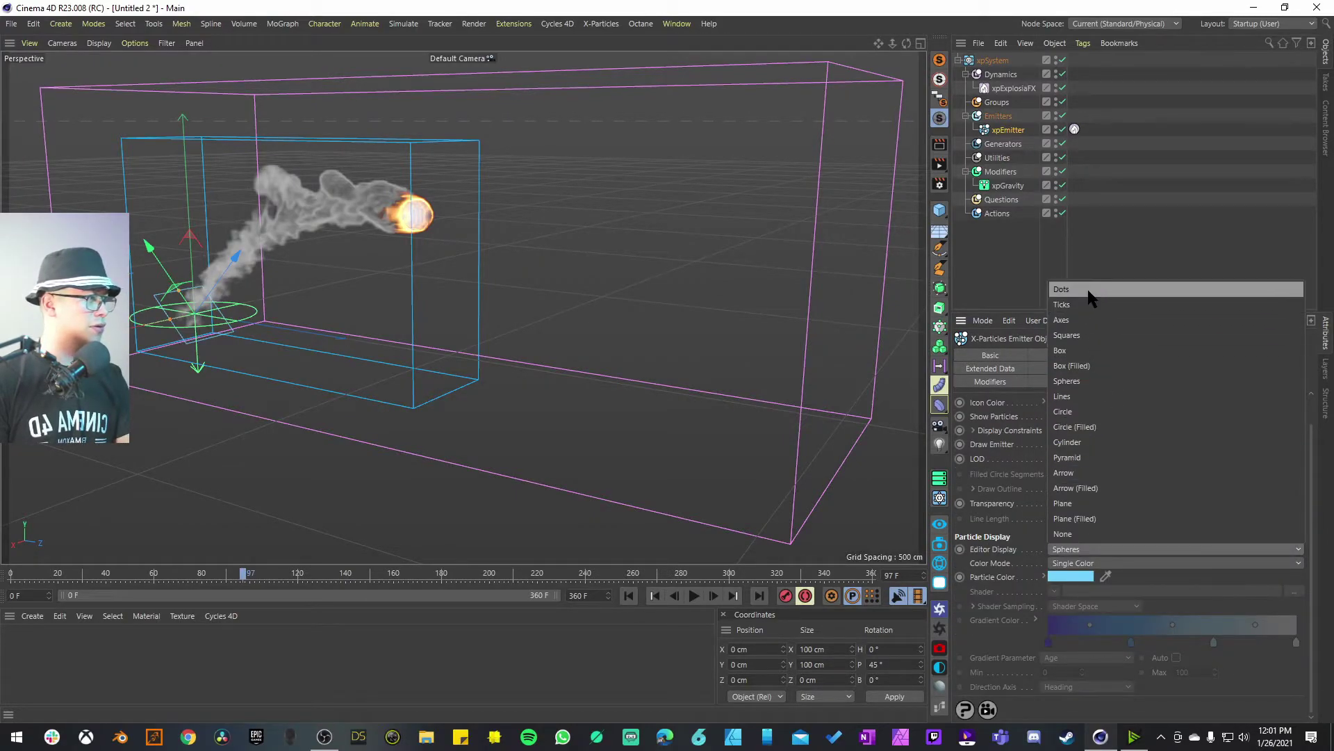
click(1154, 289)
Play the simulation from the first frame and inspect the fireball and its smoke trail with the new display settings.
click(628, 596)
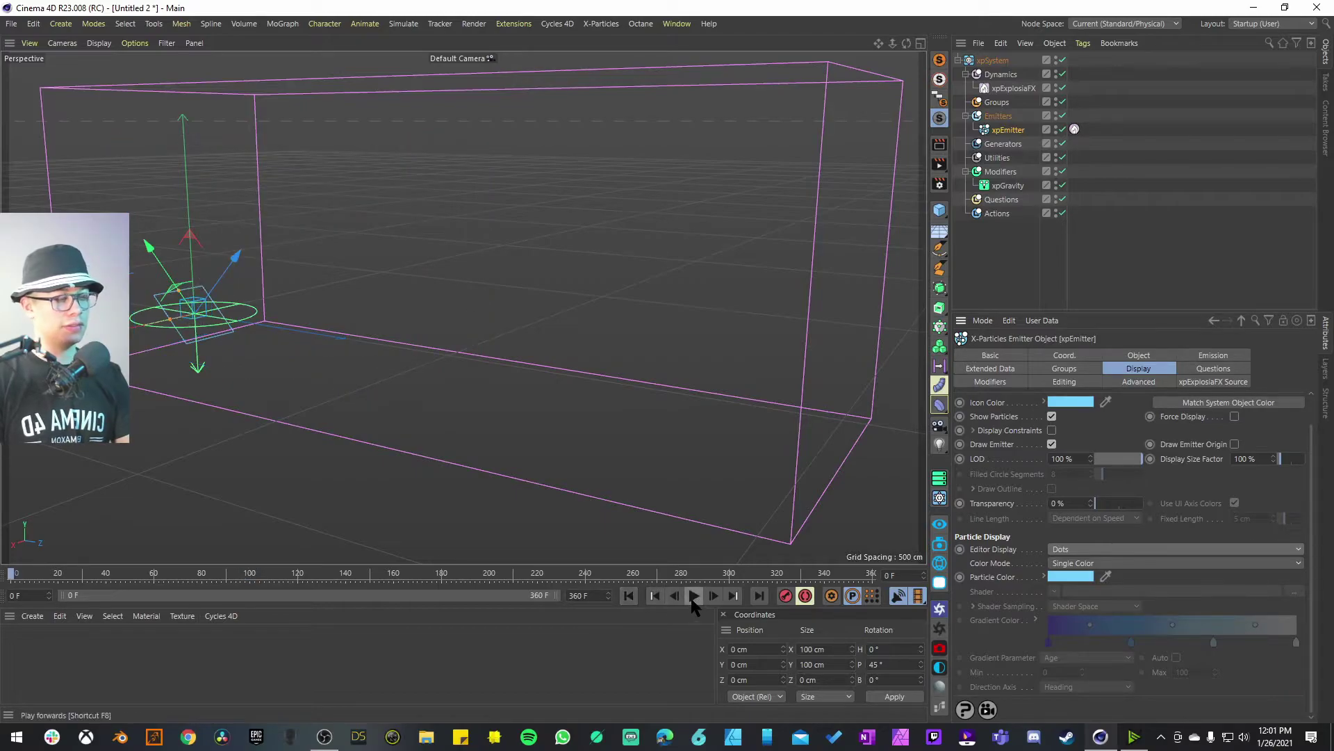
click(693, 596)
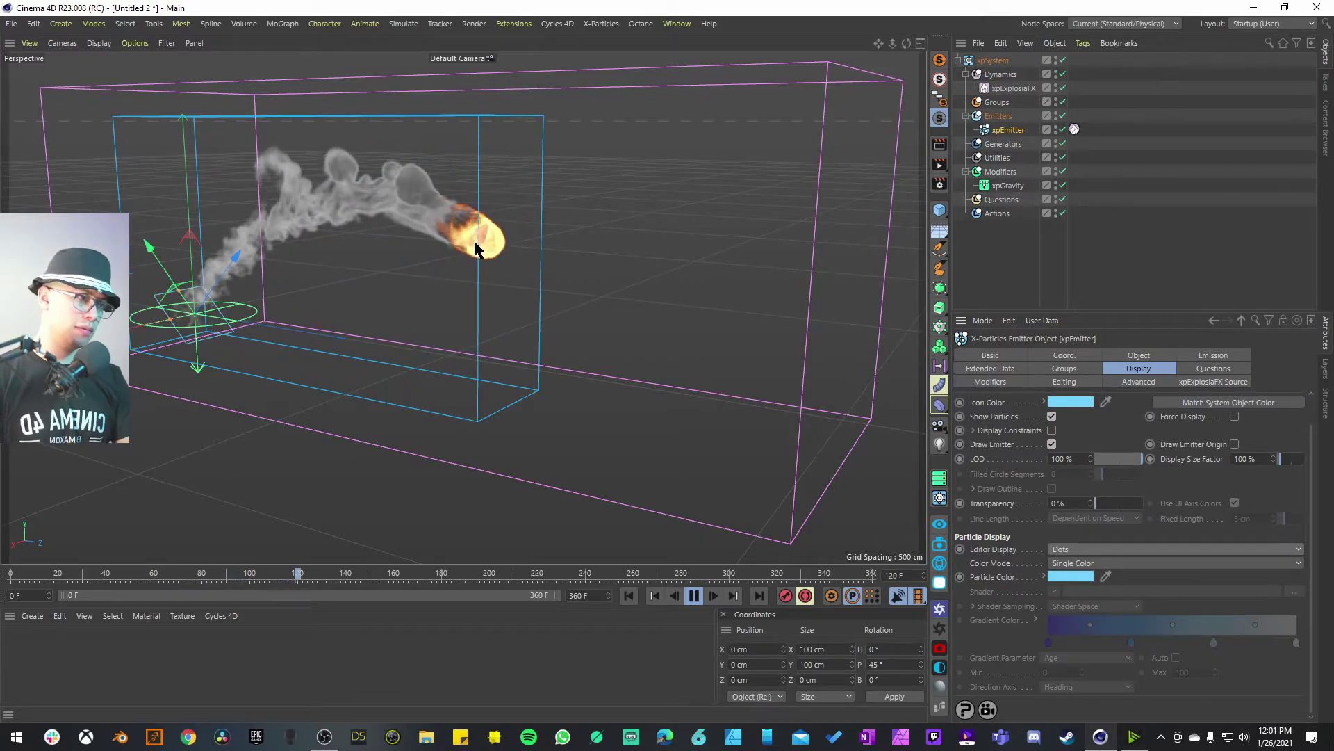
click(695, 595)
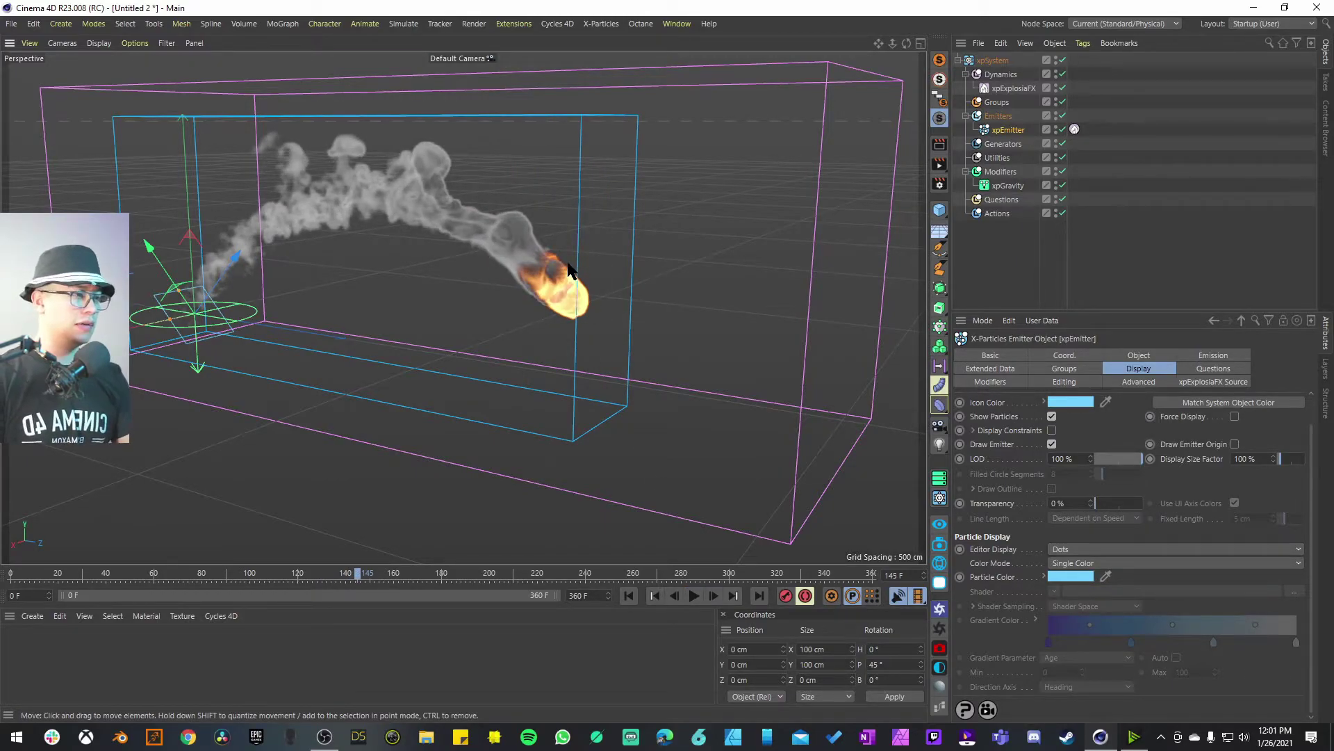
scroll(549, 323, down, 5)
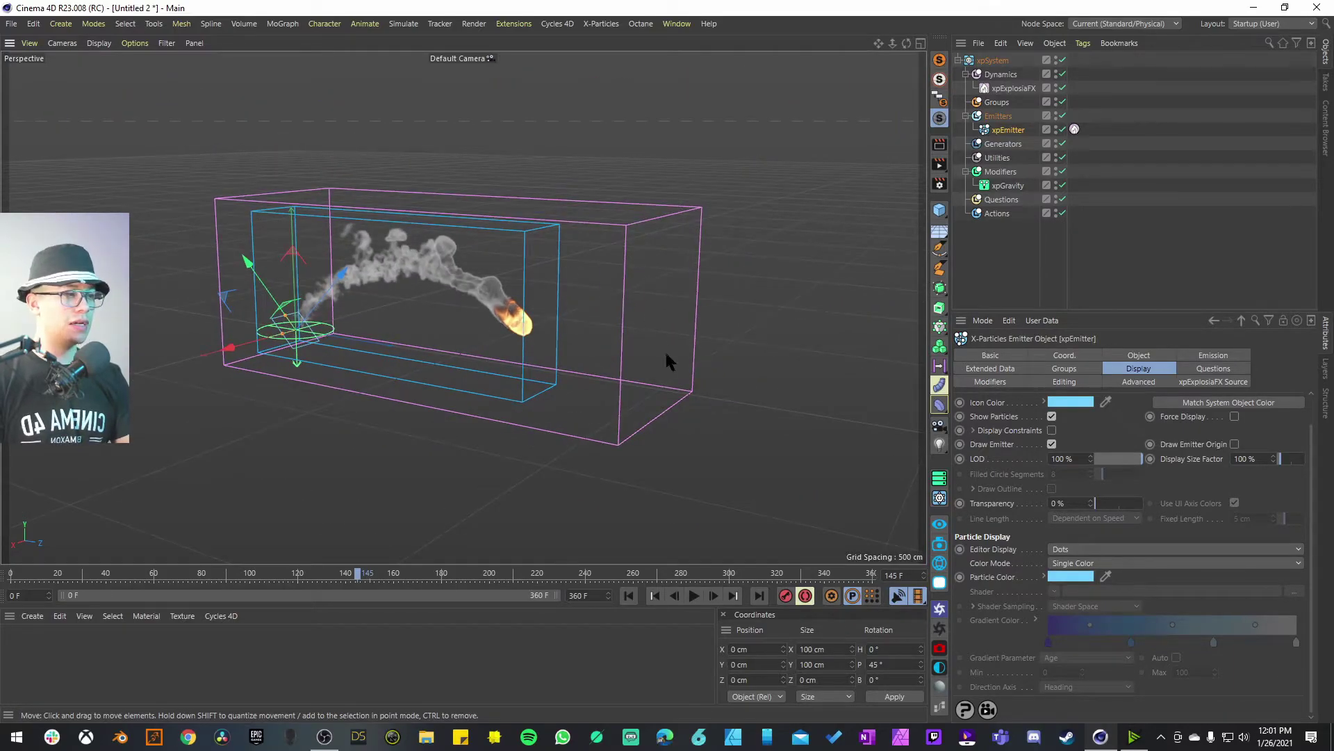
Add a Cycles 4D softbox light, position it above the smoke trail and rotate its pitch to -90°.
click(939, 582)
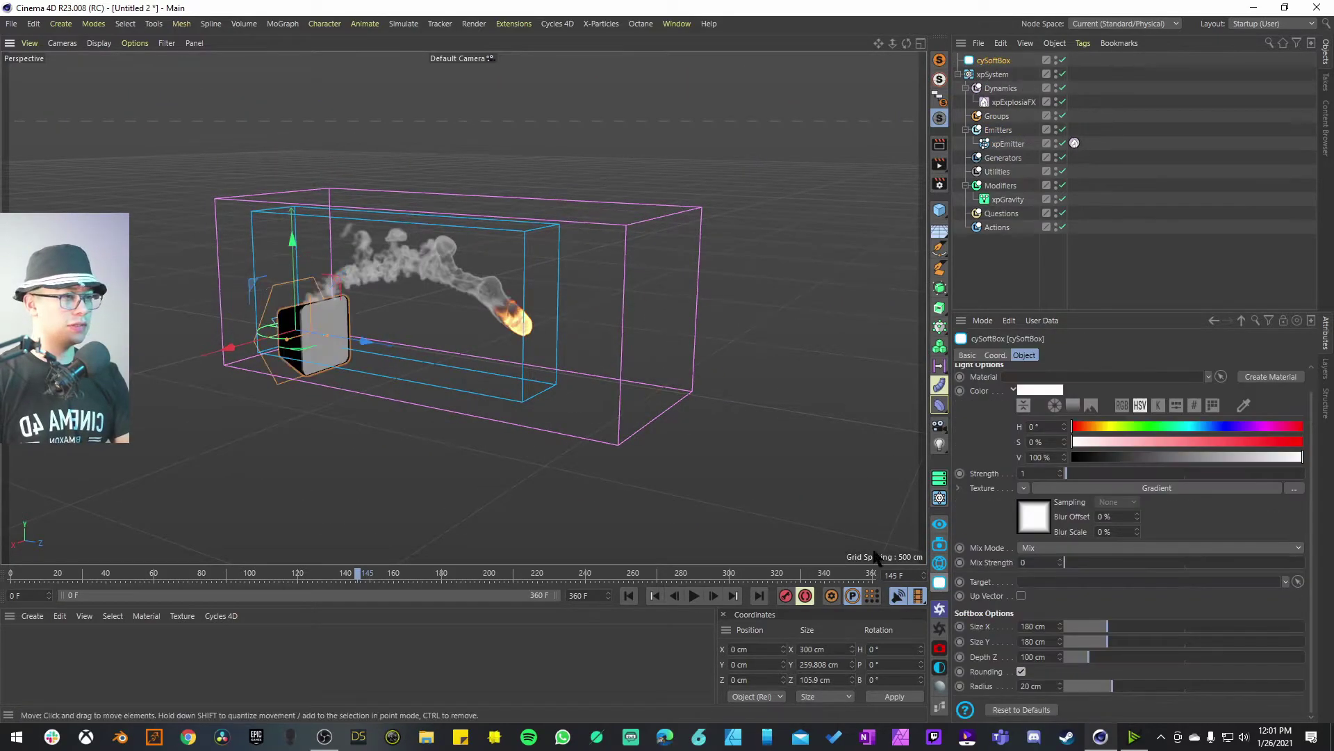
middle_click(549, 376)
middle_click(307, 365)
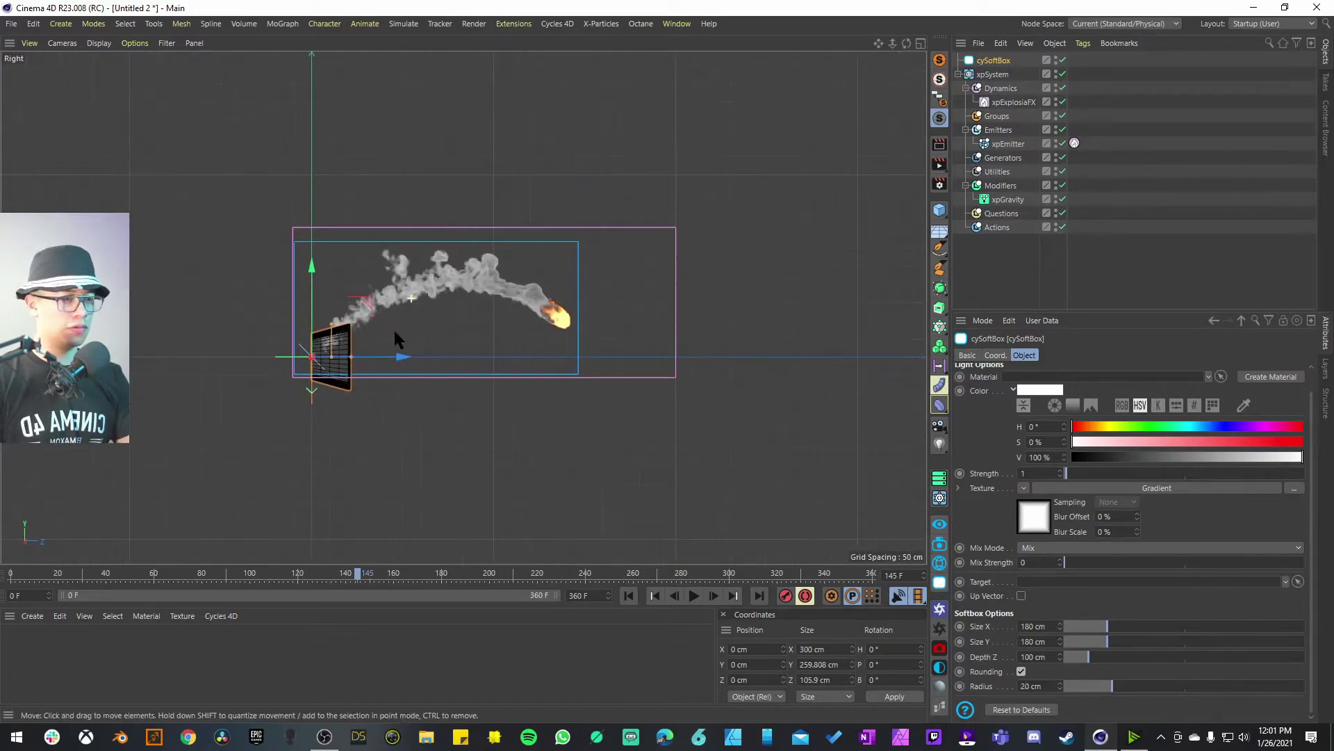
alt+middle_drag(395, 337, 360, 410)
drag(327, 381, 545, 345)
key(r)
key(e)
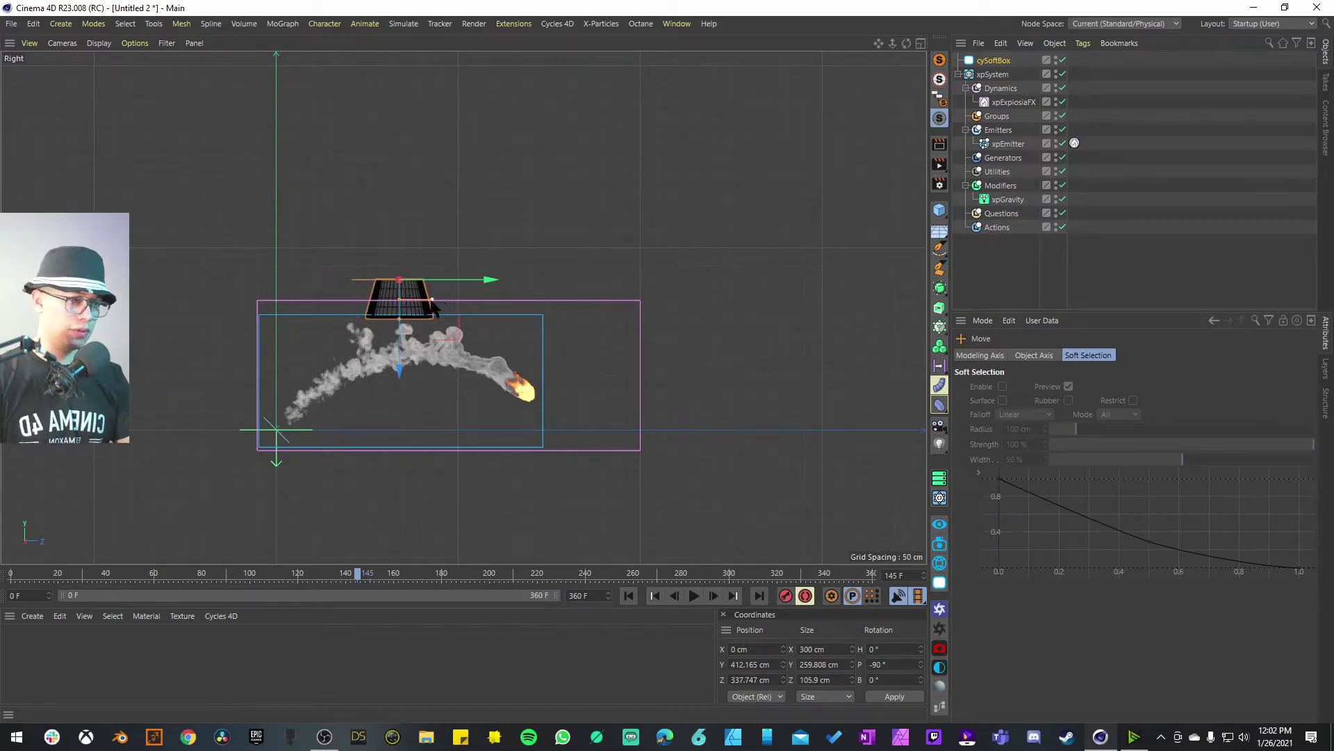
Stretch the softbox to about 315 by 997 cm, raise it to about 483 cm and centre it over the trail.
drag(433, 307, 532, 278)
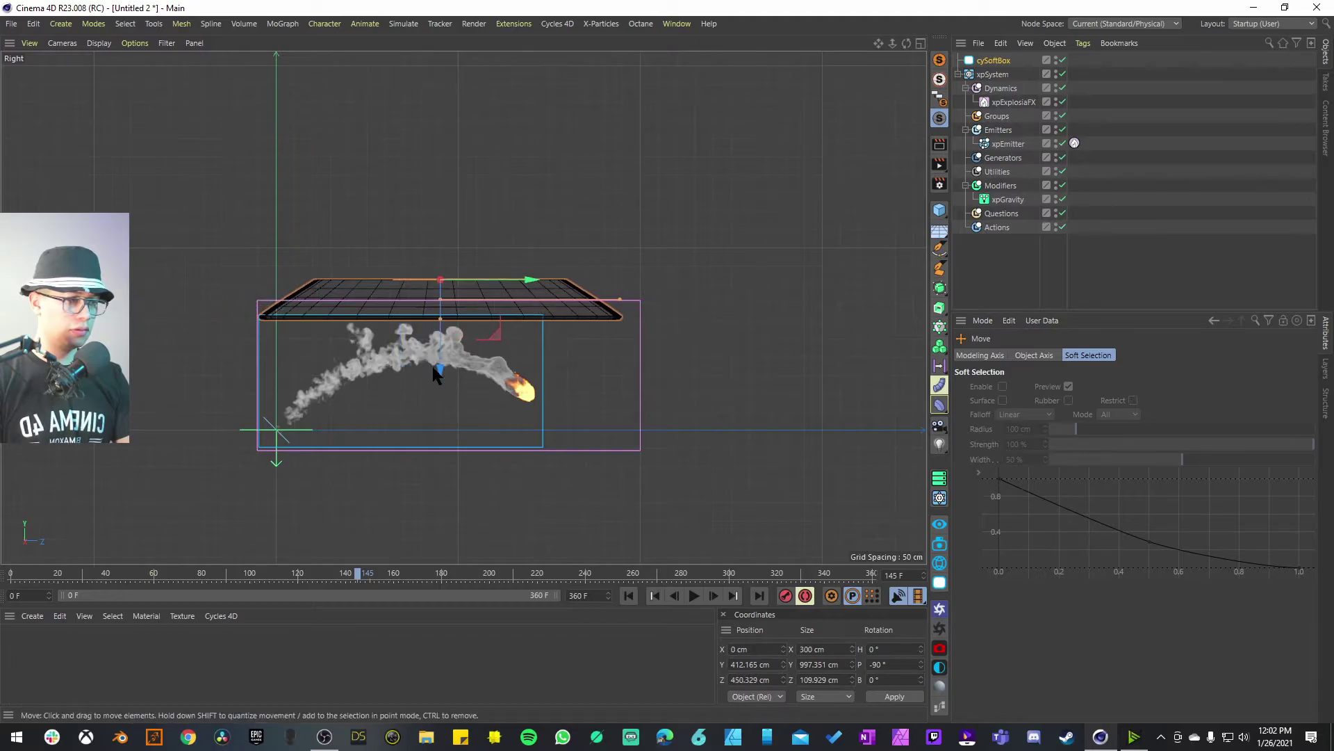
drag(434, 374, 452, 334)
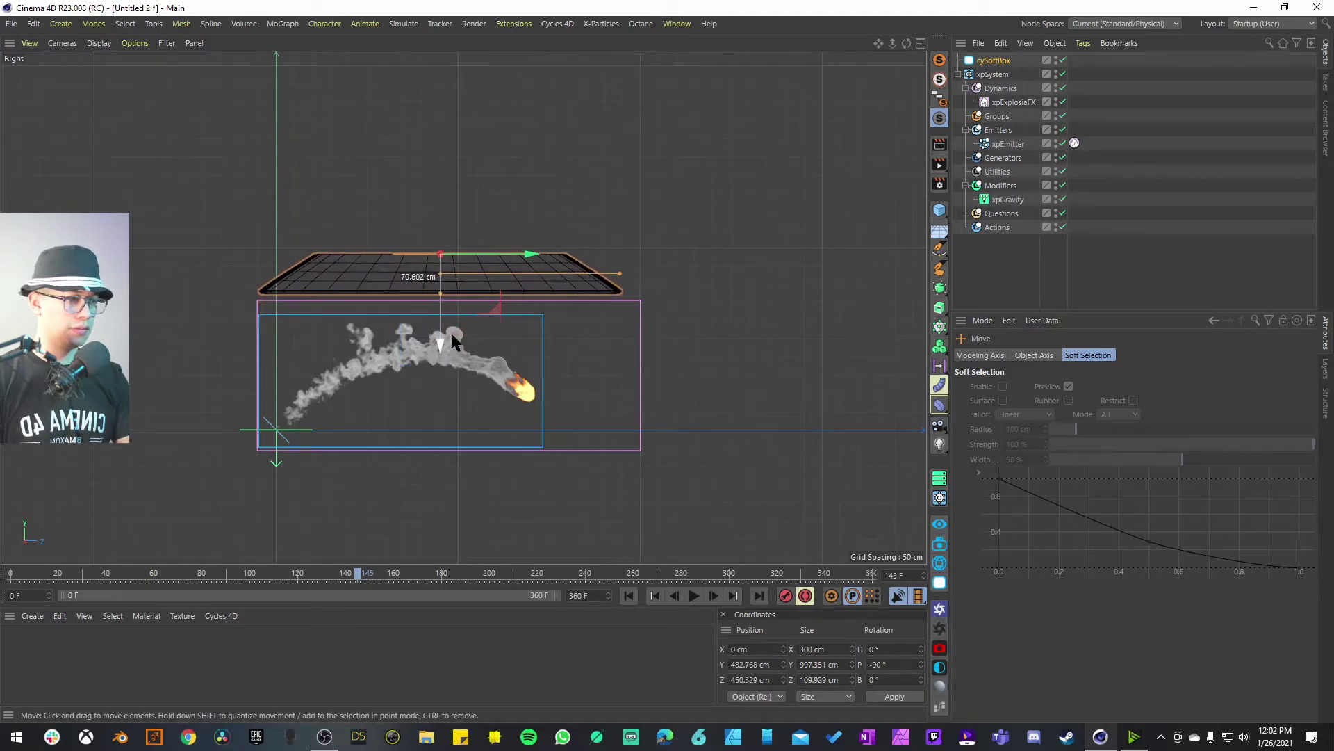
middle_click(525, 273)
middle_click(706, 177)
scroll(539, 291, down, 4)
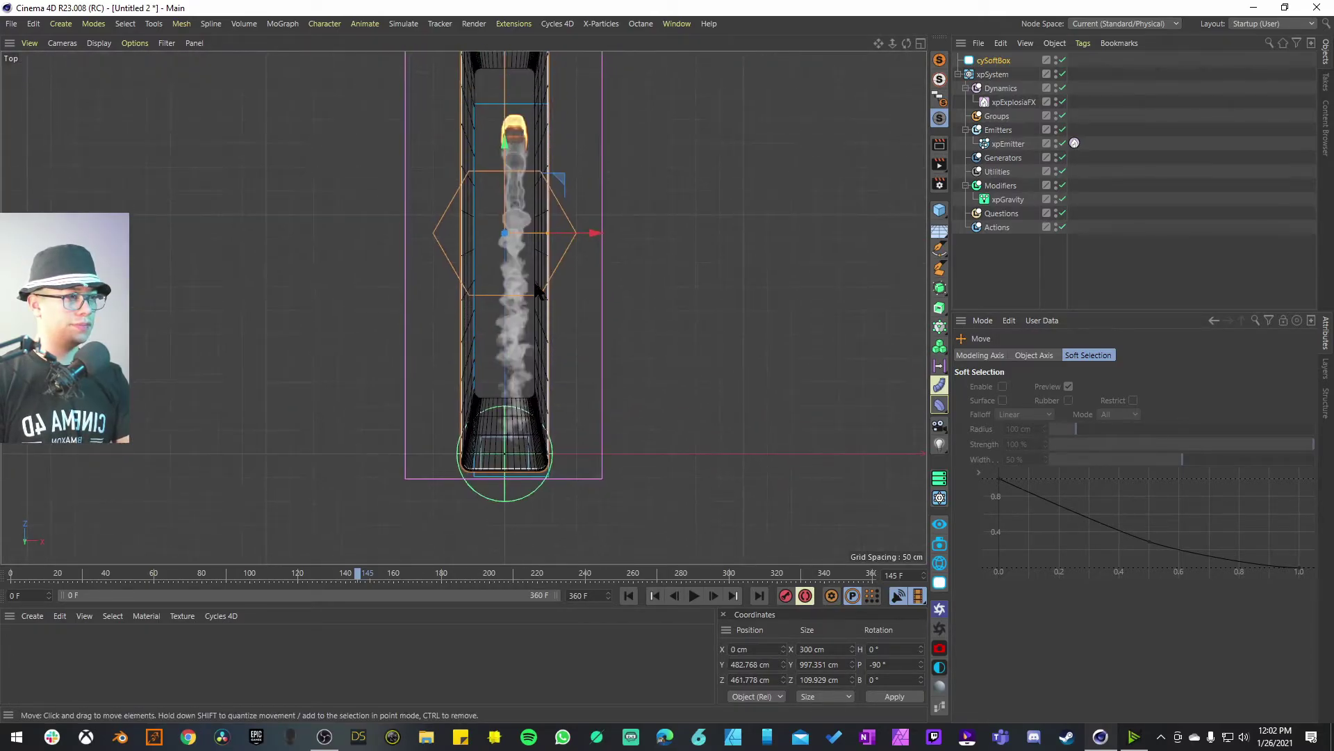
scroll(538, 292, down, 2)
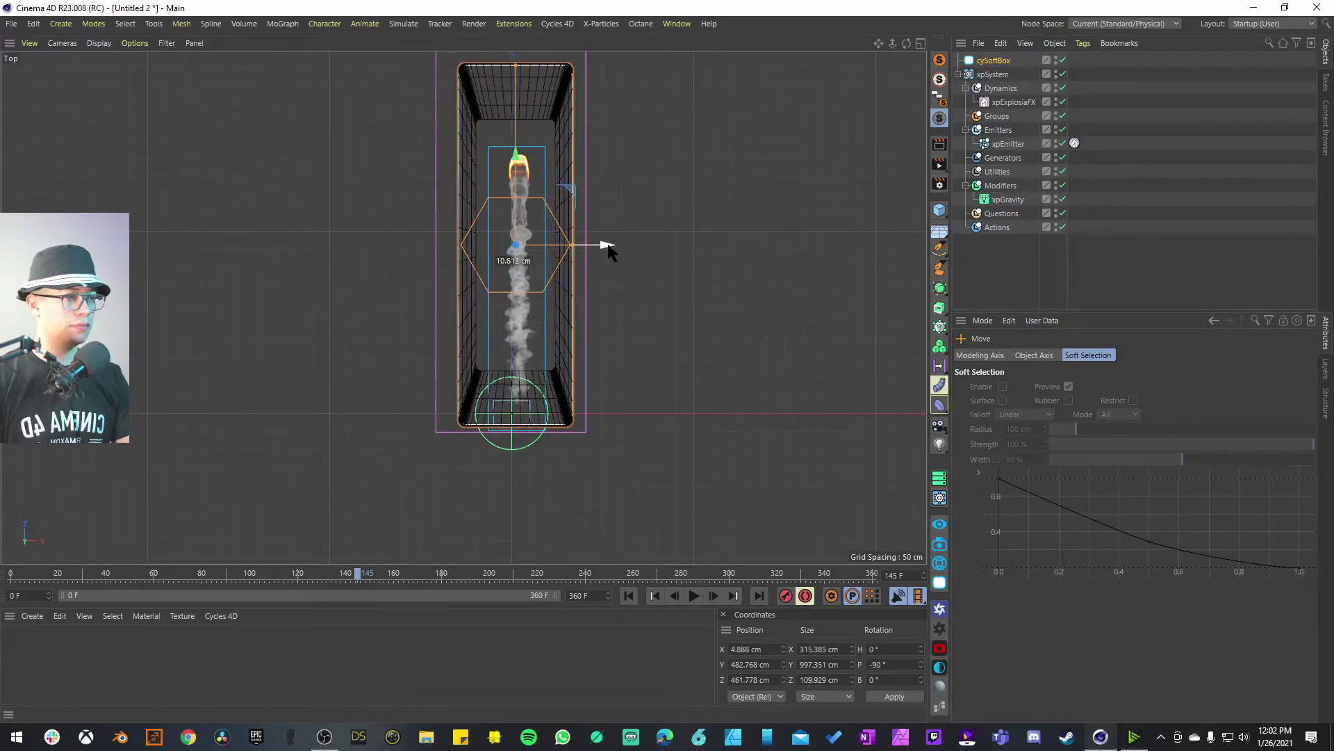
drag(515, 206, 515, 225)
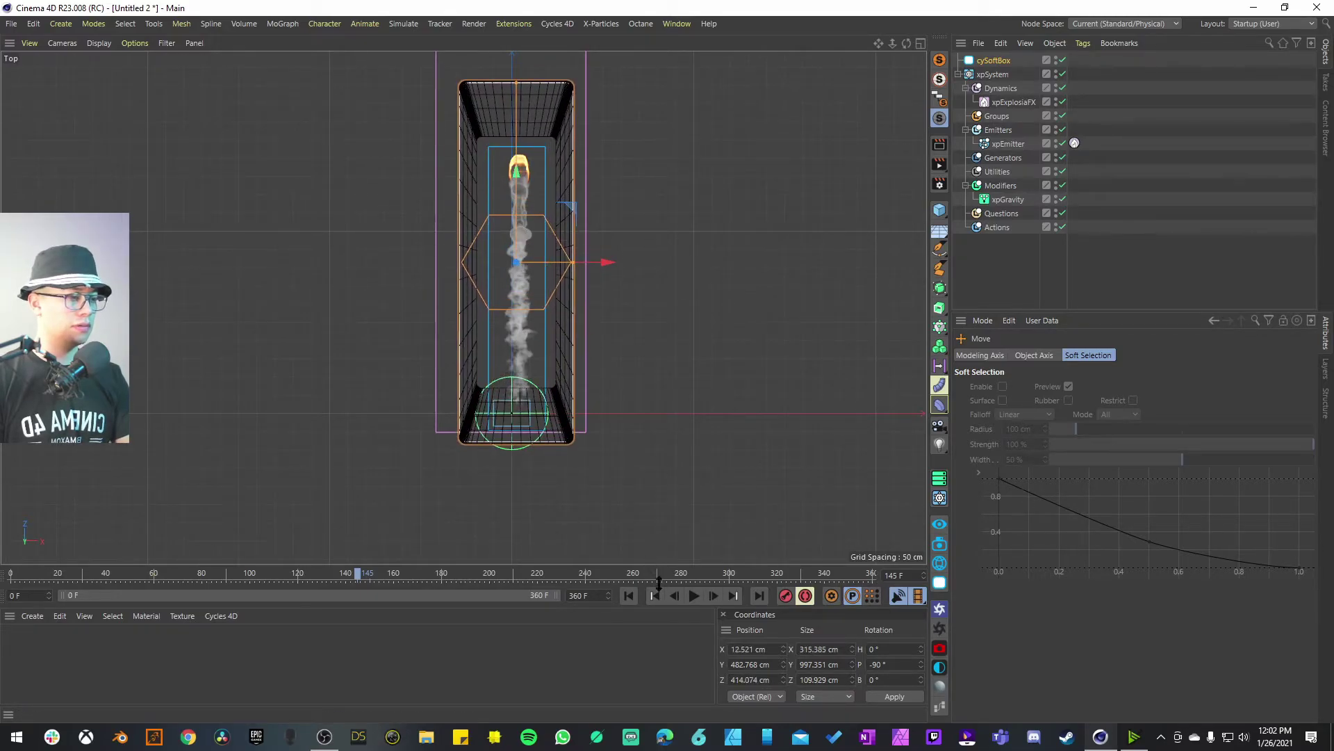
middle_click(330, 257)
middle_click(330, 262)
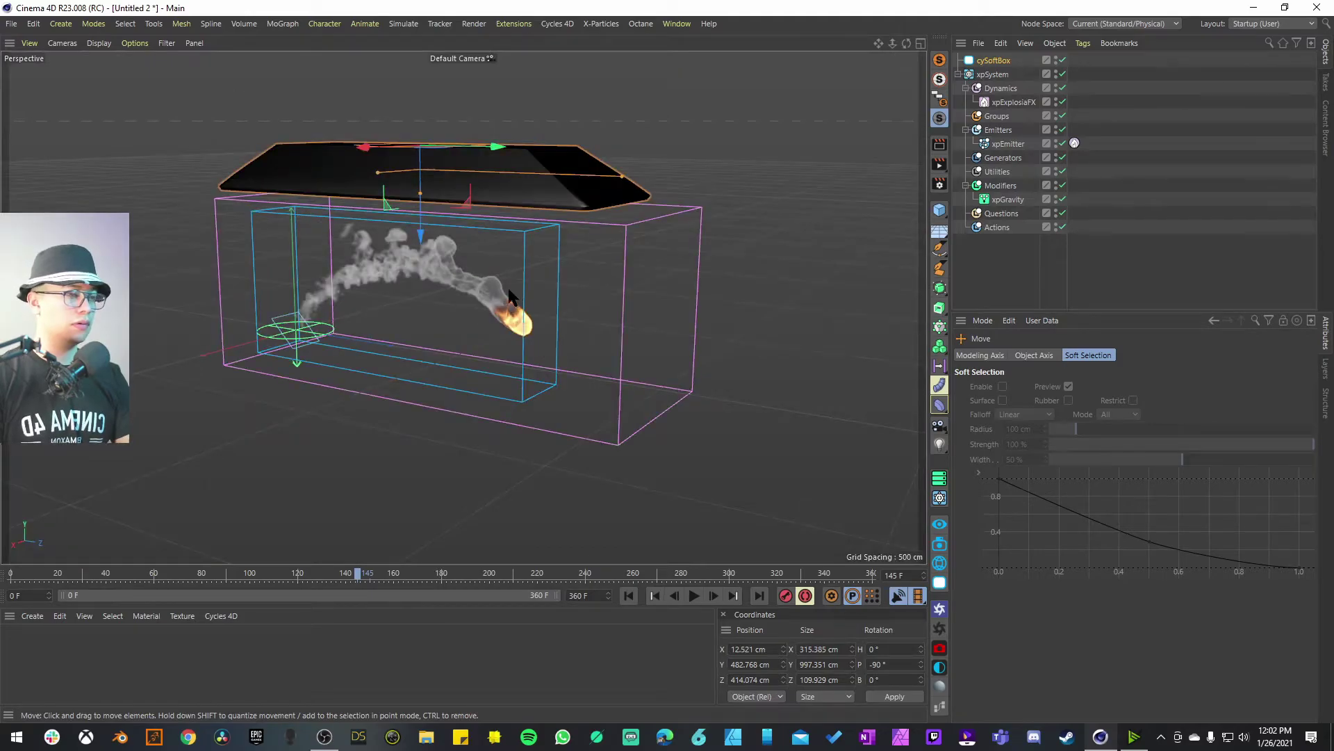
Open the Cycles 4D Real-Time Preview and dock it beside the perspective view.
alt+middle_drag(511, 297, 446, 325)
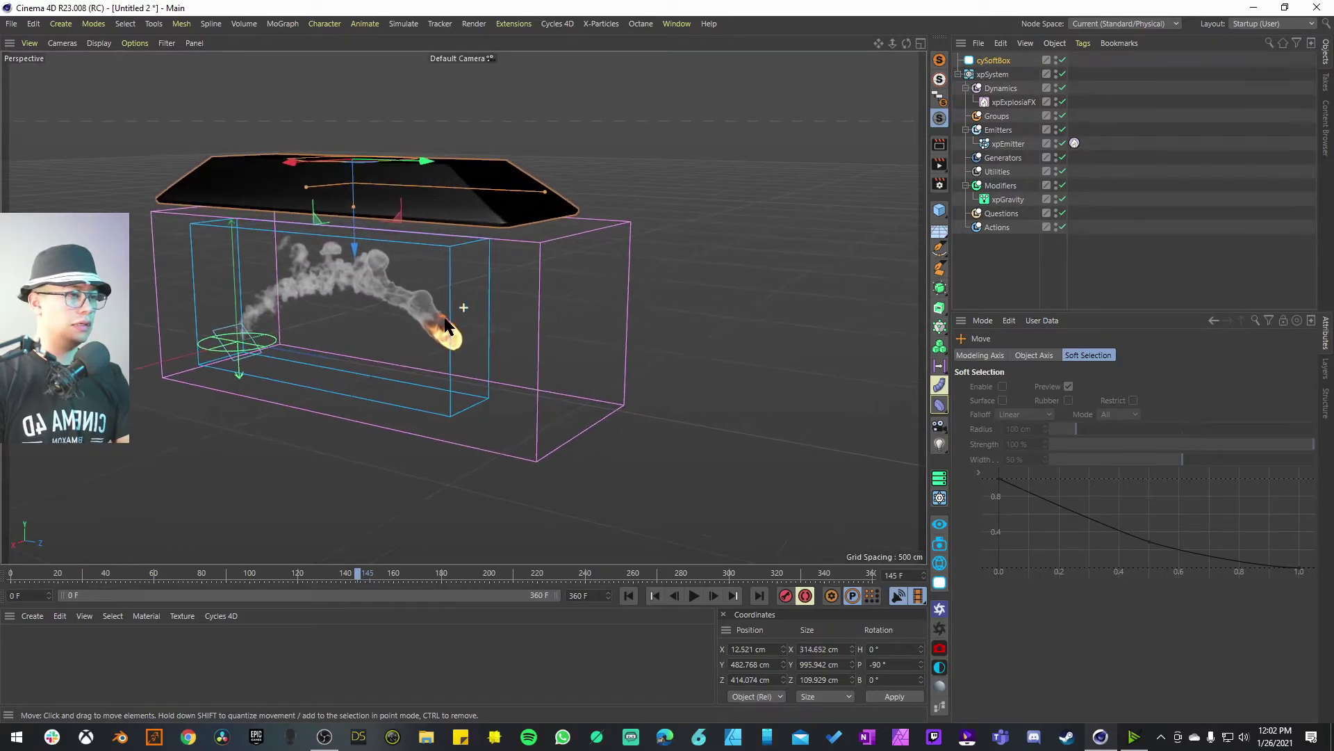
click(939, 523)
drag(921, 186, 913, 127)
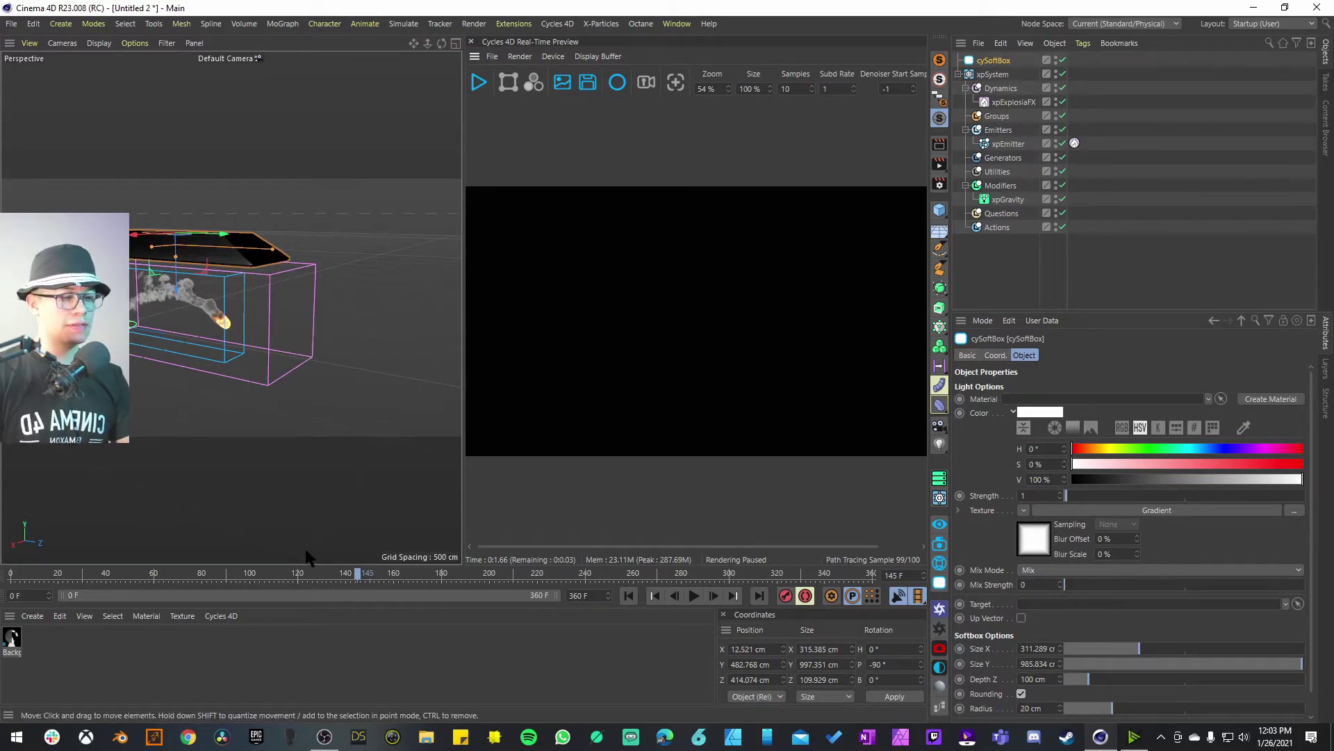
Create an EFX Burn & Smoke Nature material and apply it to the xpExplosiaFX object.
click(221, 616)
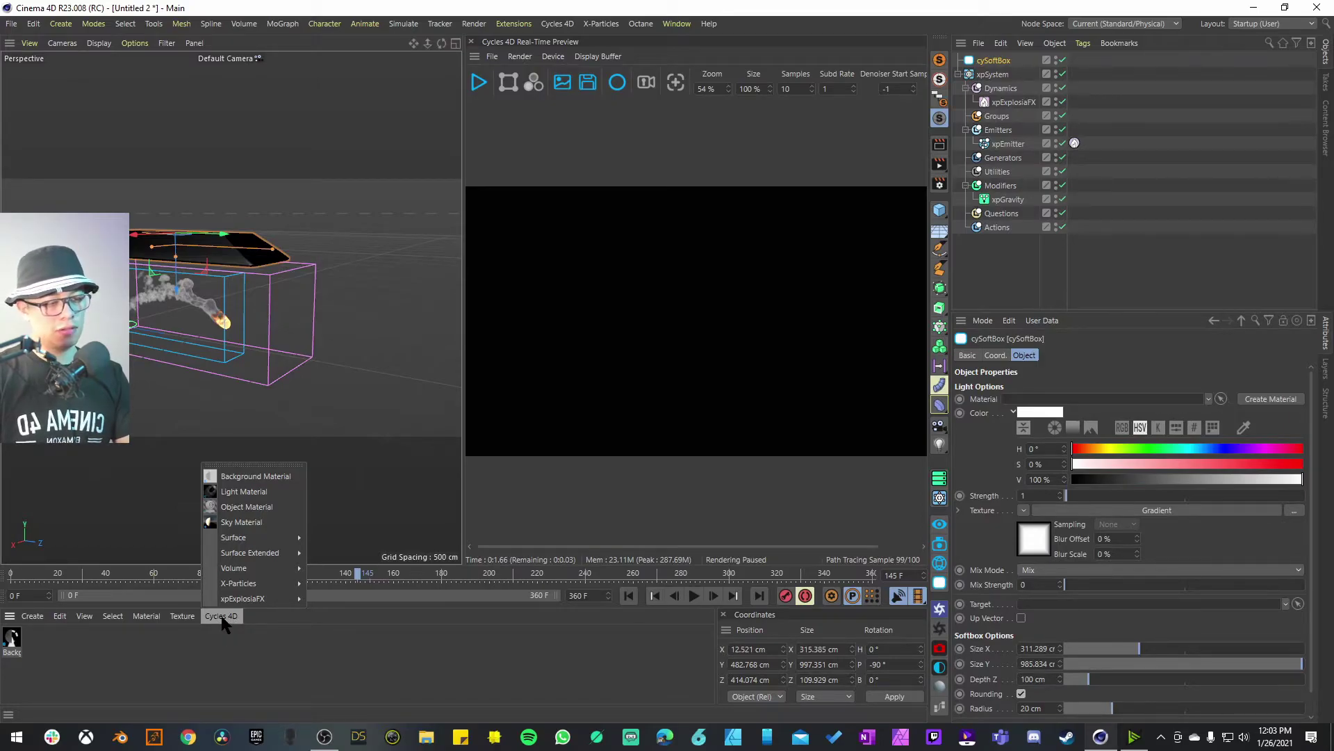
mouse_move(278, 606)
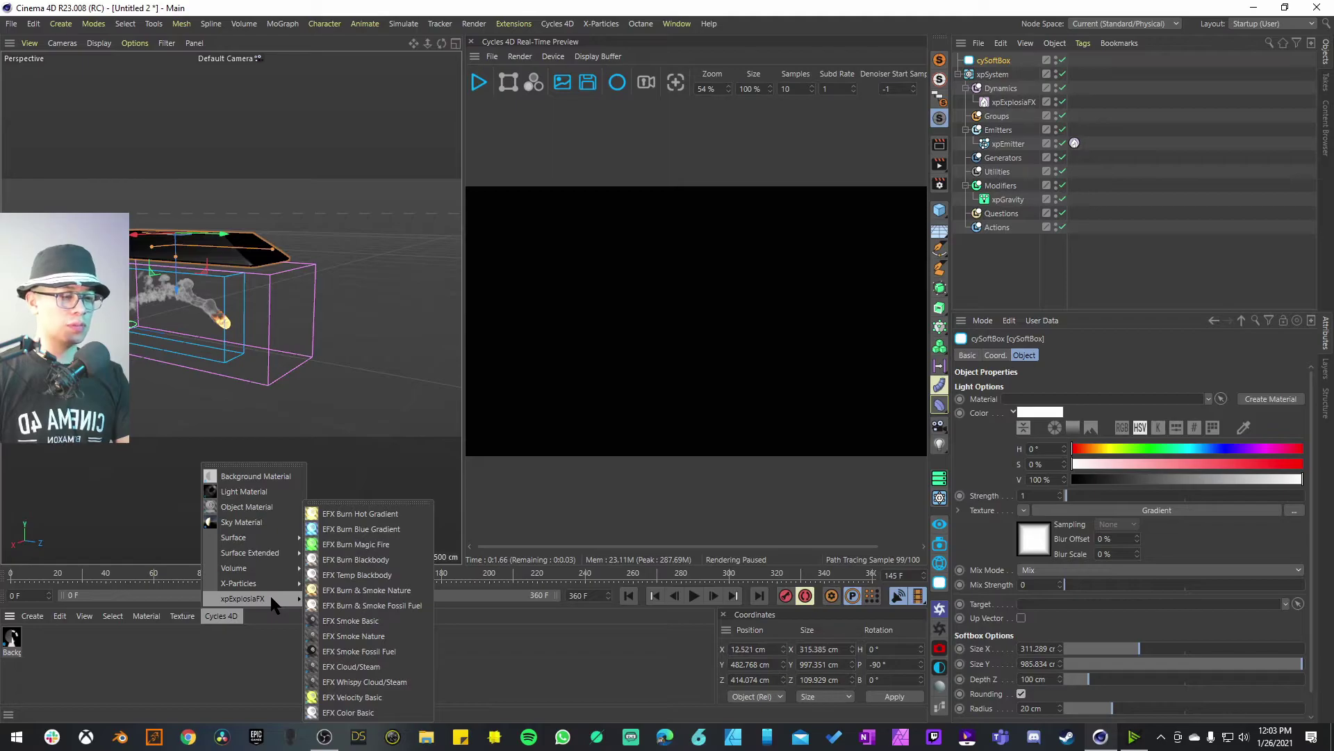
click(402, 597)
drag(9, 643, 1013, 103)
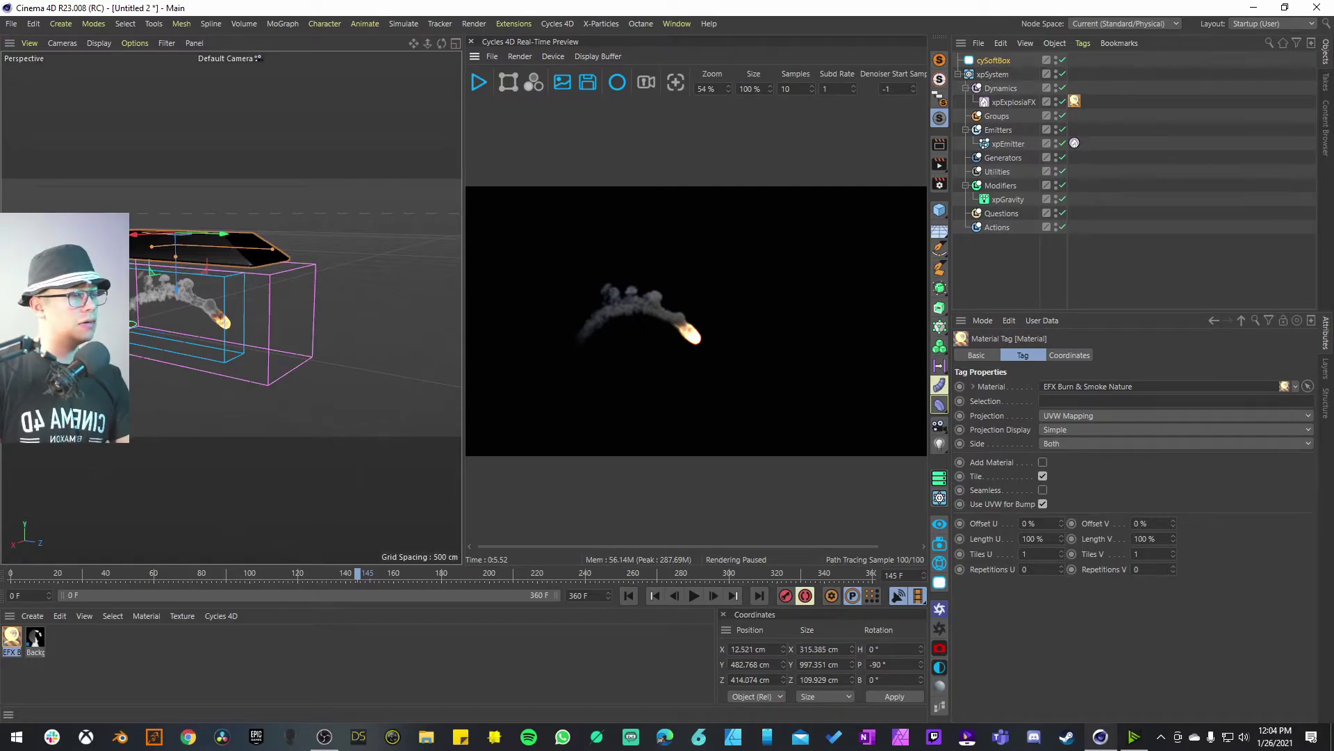
click(1015, 104)
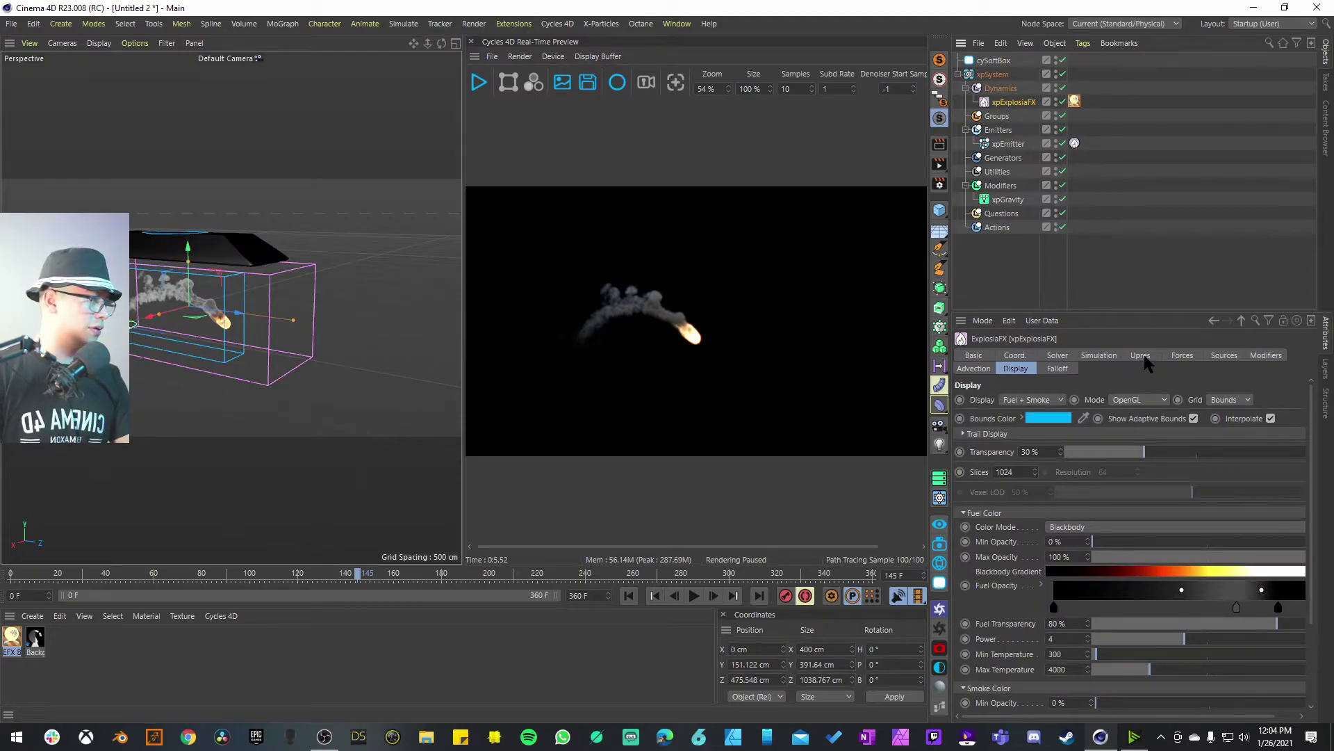
click(1057, 355)
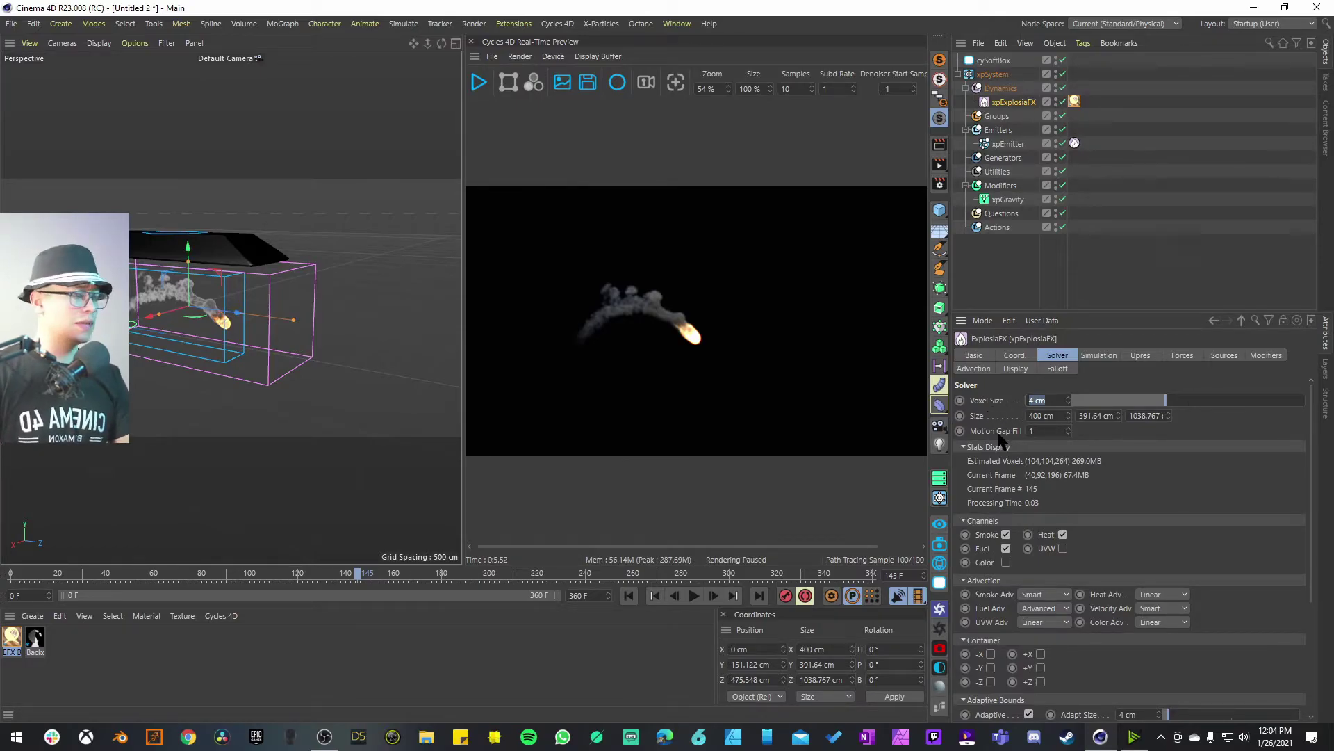
click(1144, 357)
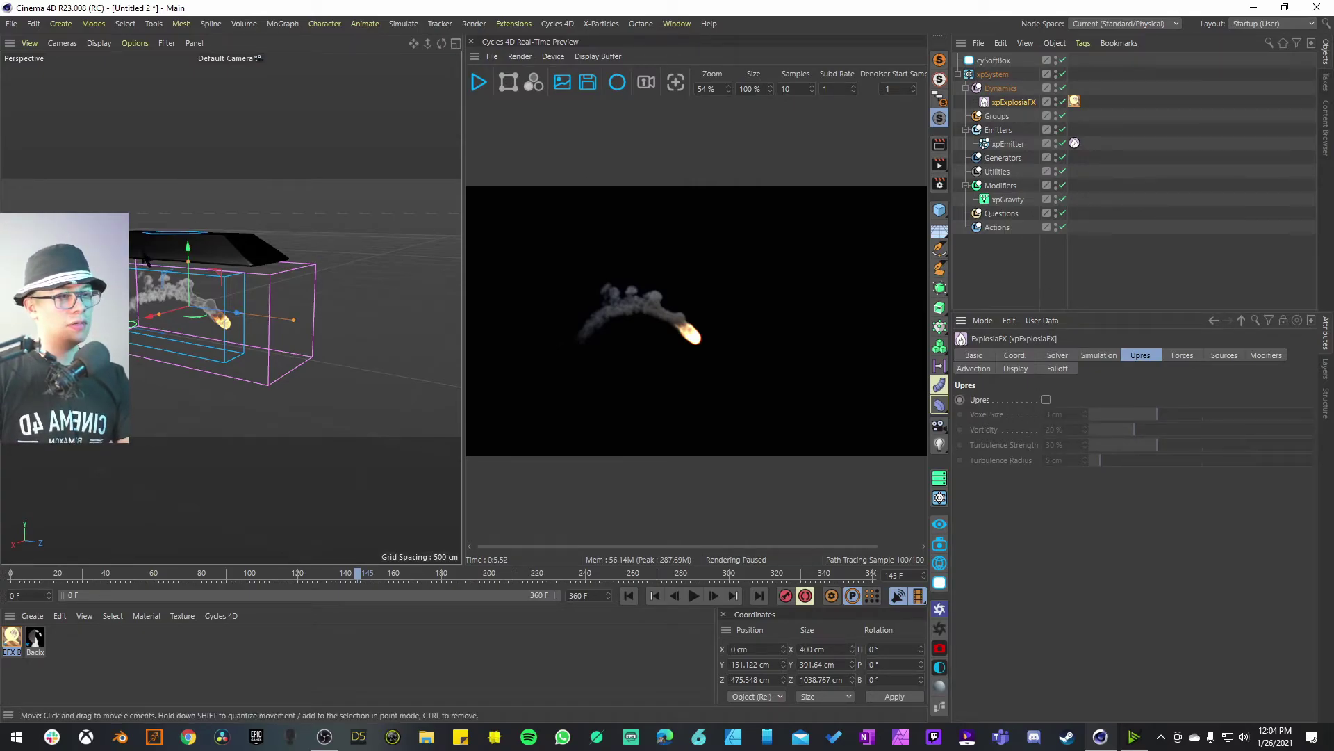
Set the softbox light's Strength to 10 and check the smoke closer up in the render preview.
click(1001, 61)
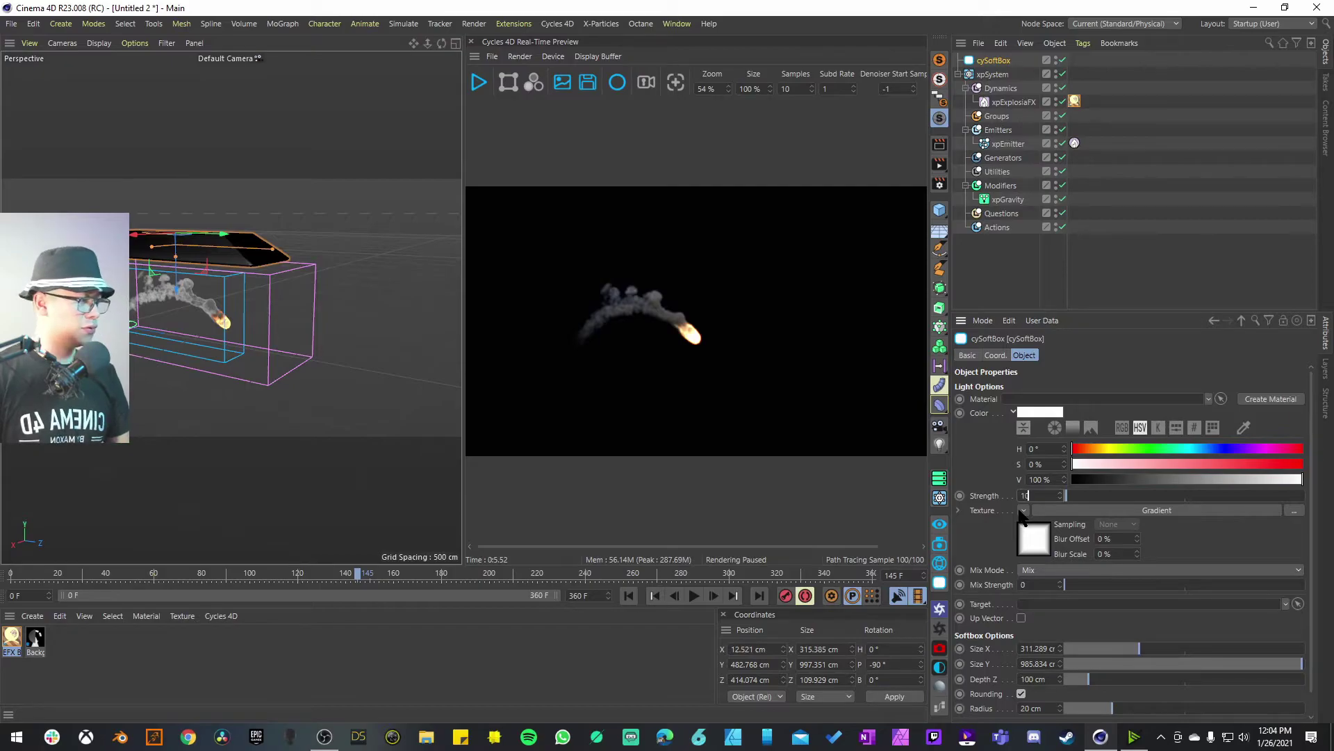
key(Return)
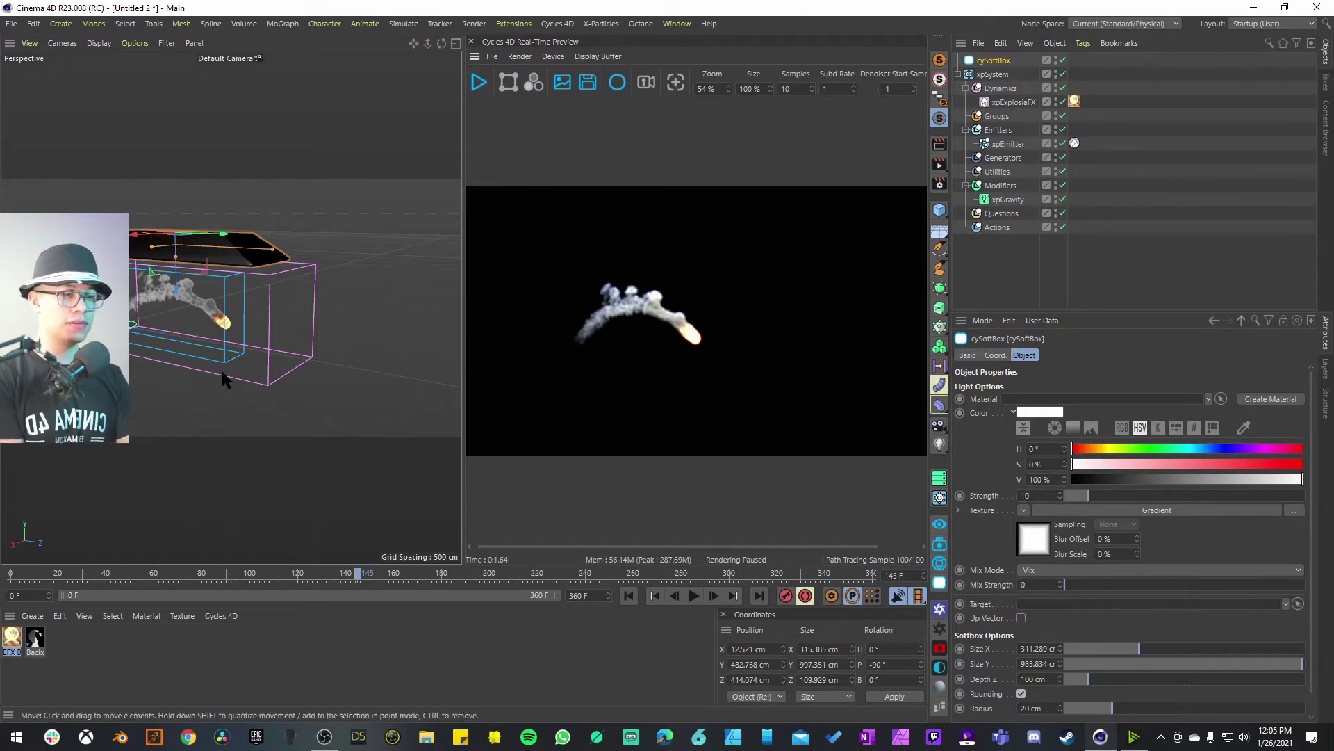
scroll(246, 299, up, 5)
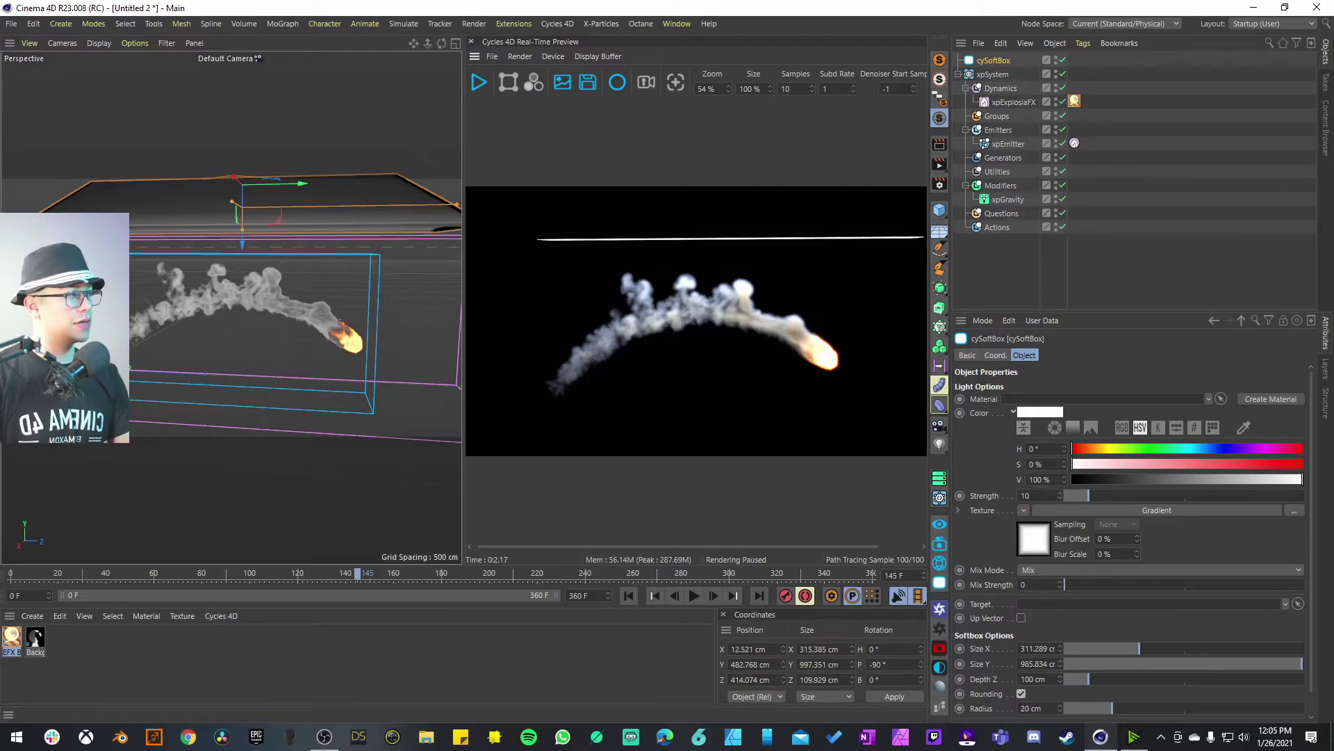
Try a Value2 of 30 in the fire material's Math Multiply node feeding the Emission strength, and check the preview.
double_click(14, 642)
middle_drag(453, 398, 739, 298)
middle_drag(507, 491, 602, 312)
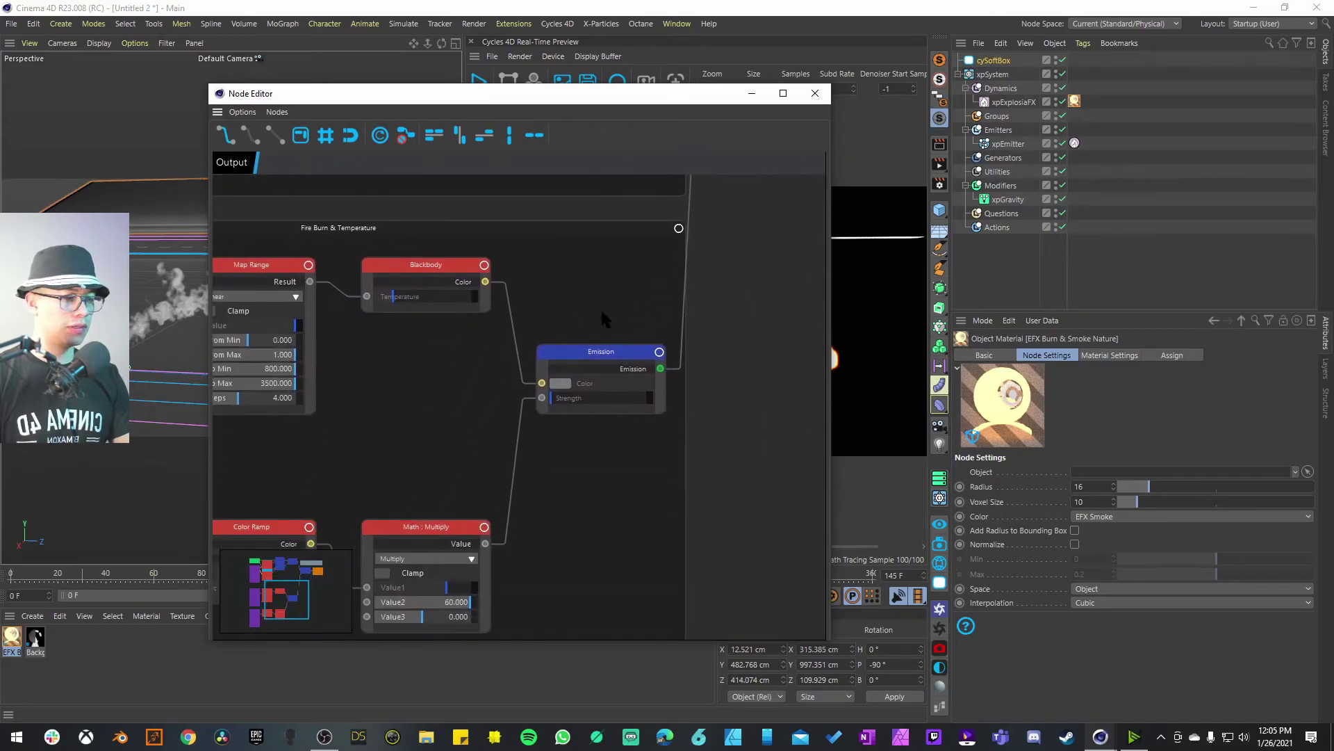
middle_drag(463, 442, 522, 360)
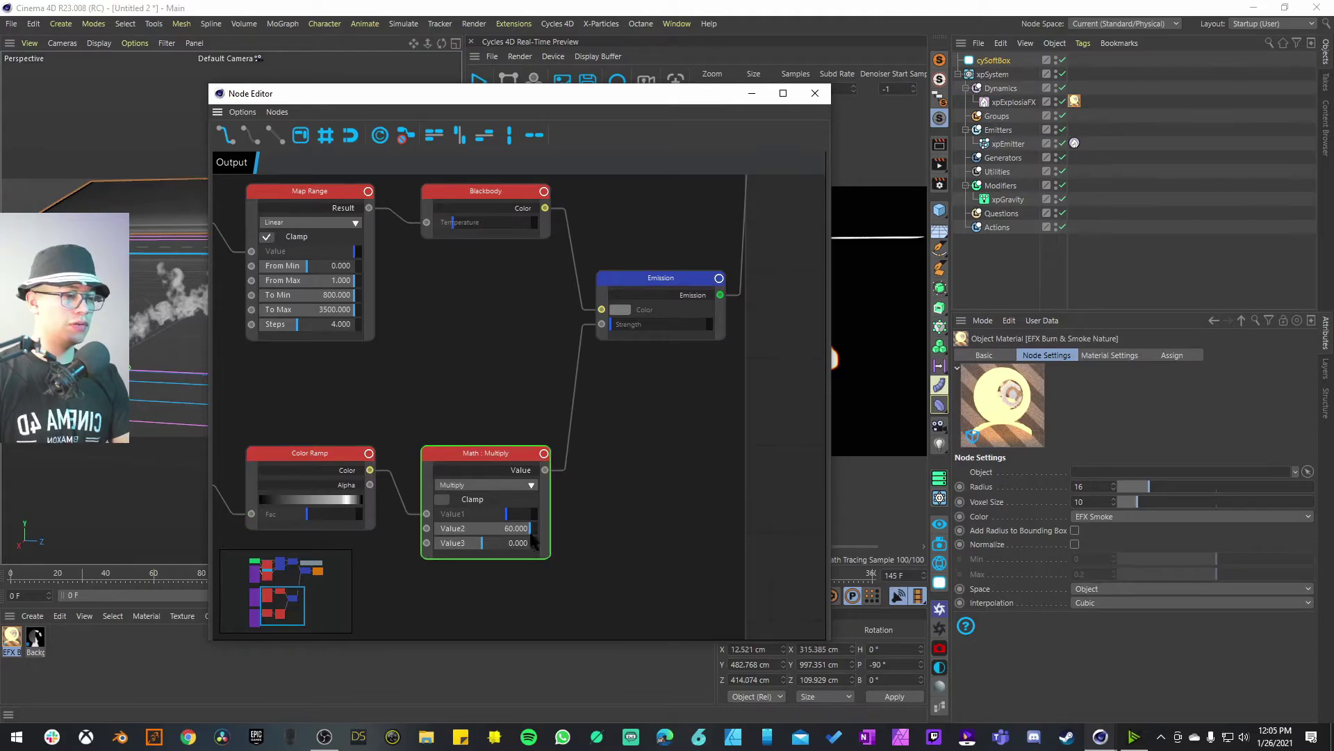
double_click(535, 531)
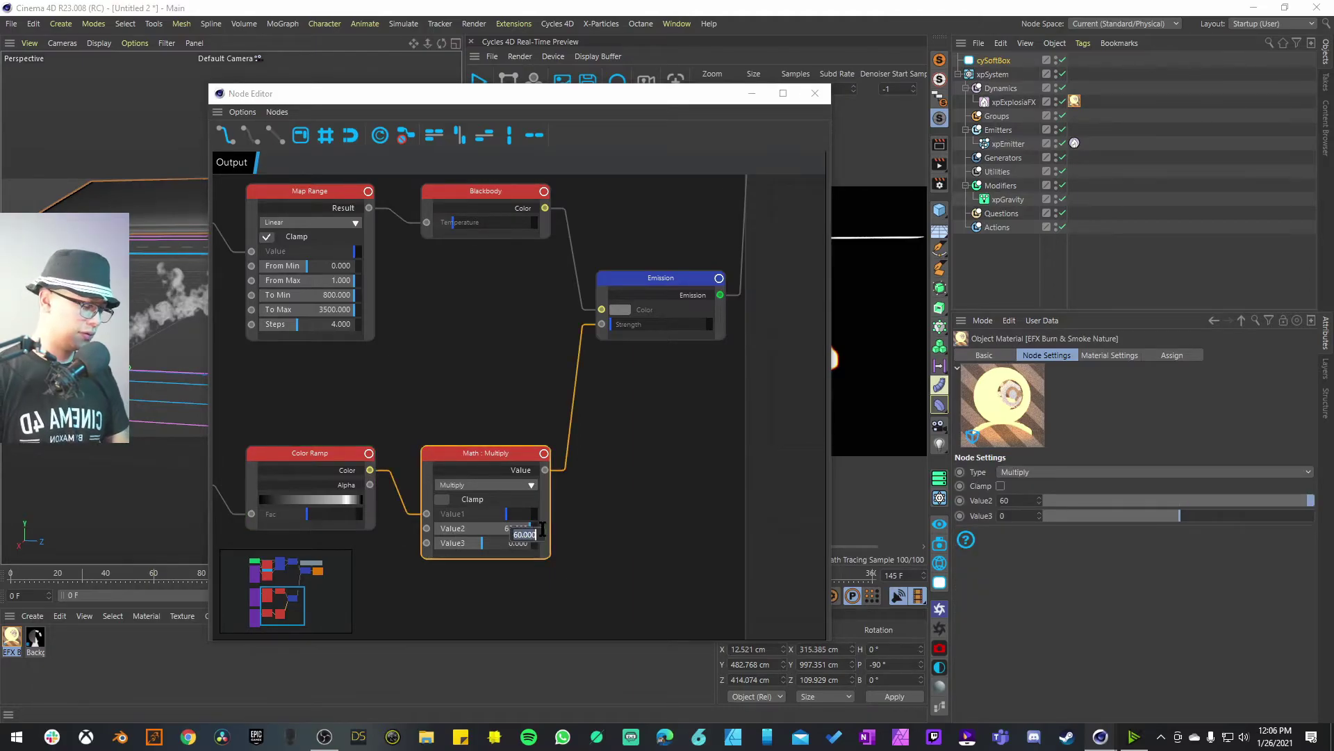
key(Return)
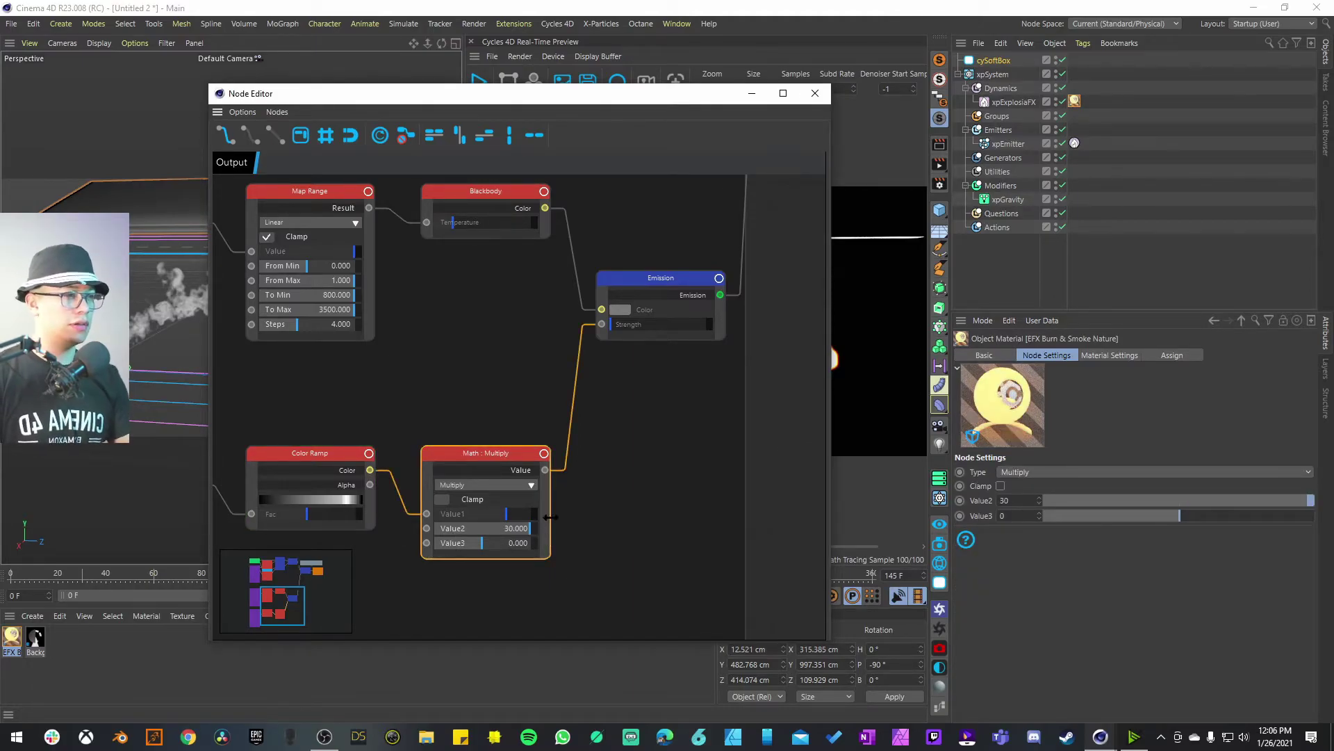
click(817, 95)
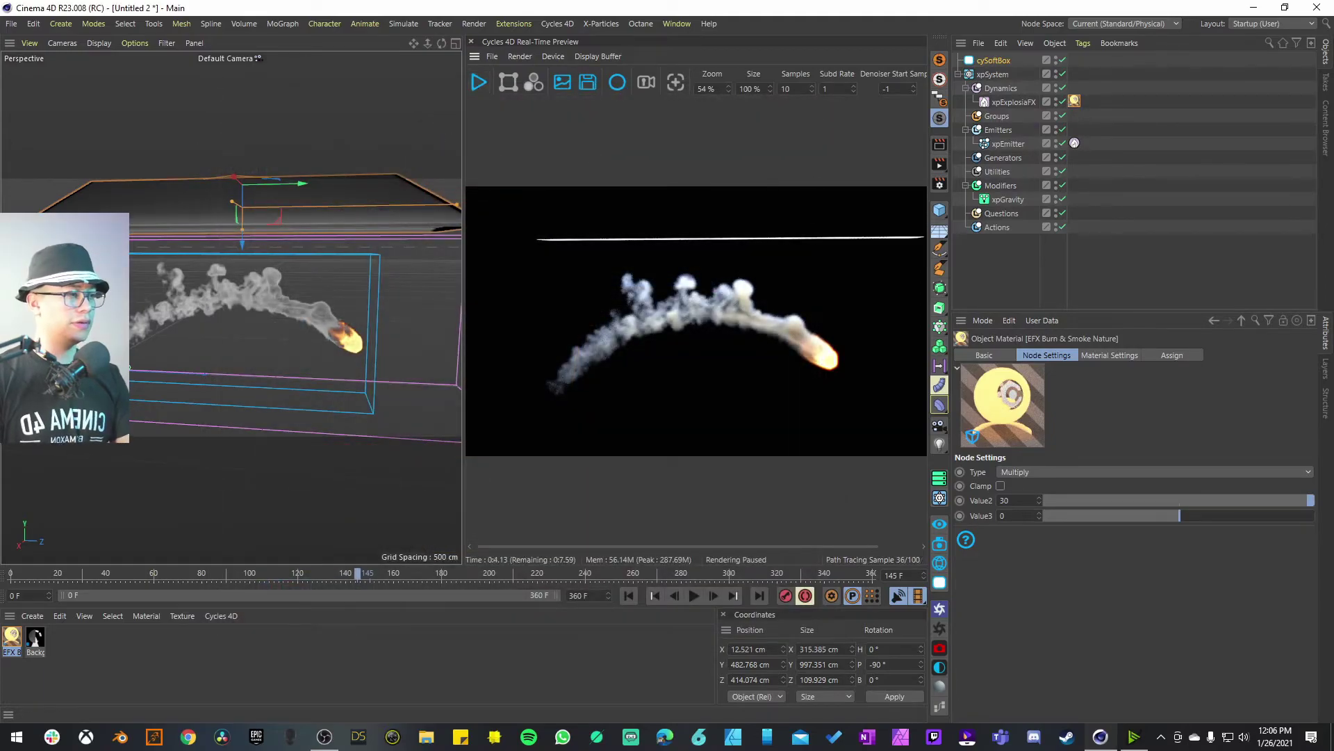
Set Value2 of the Math Multiply node driving the fire material's Emission strength to 15.
double_click(12, 634)
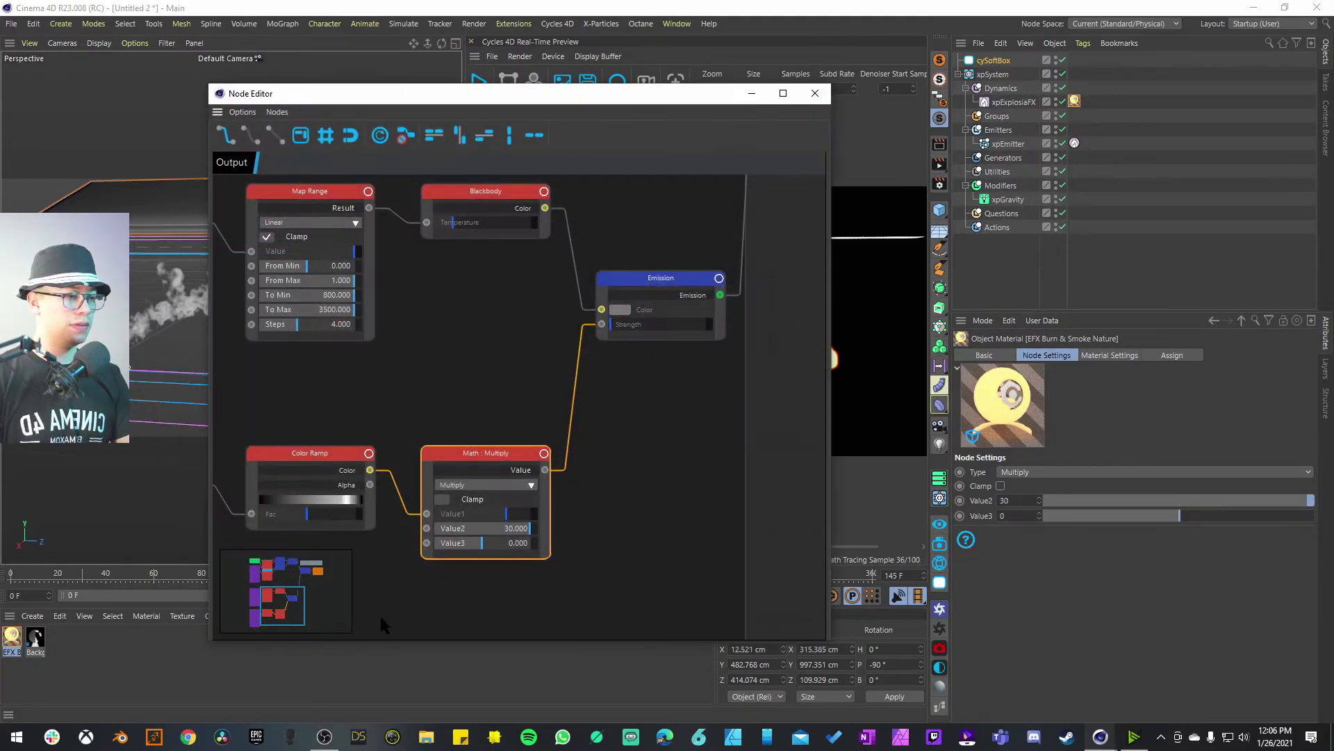
key(ctrl+z)
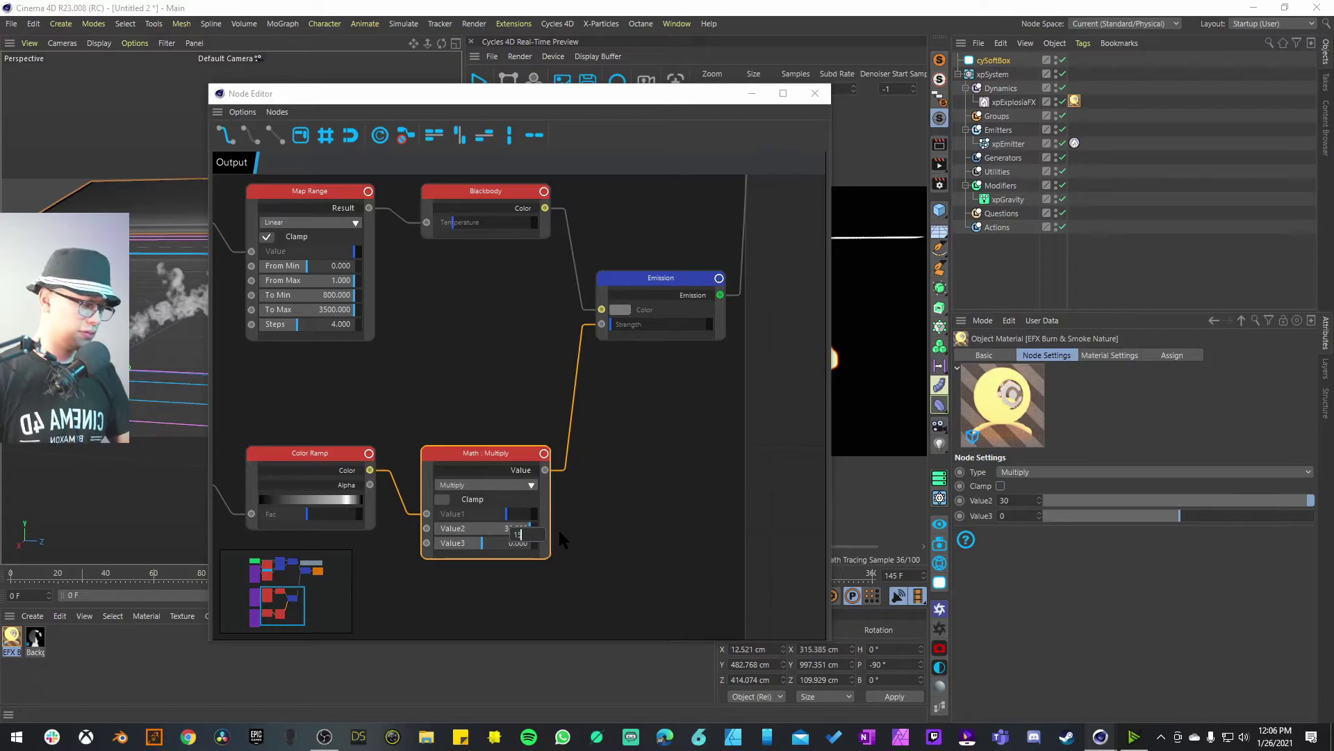
click(815, 93)
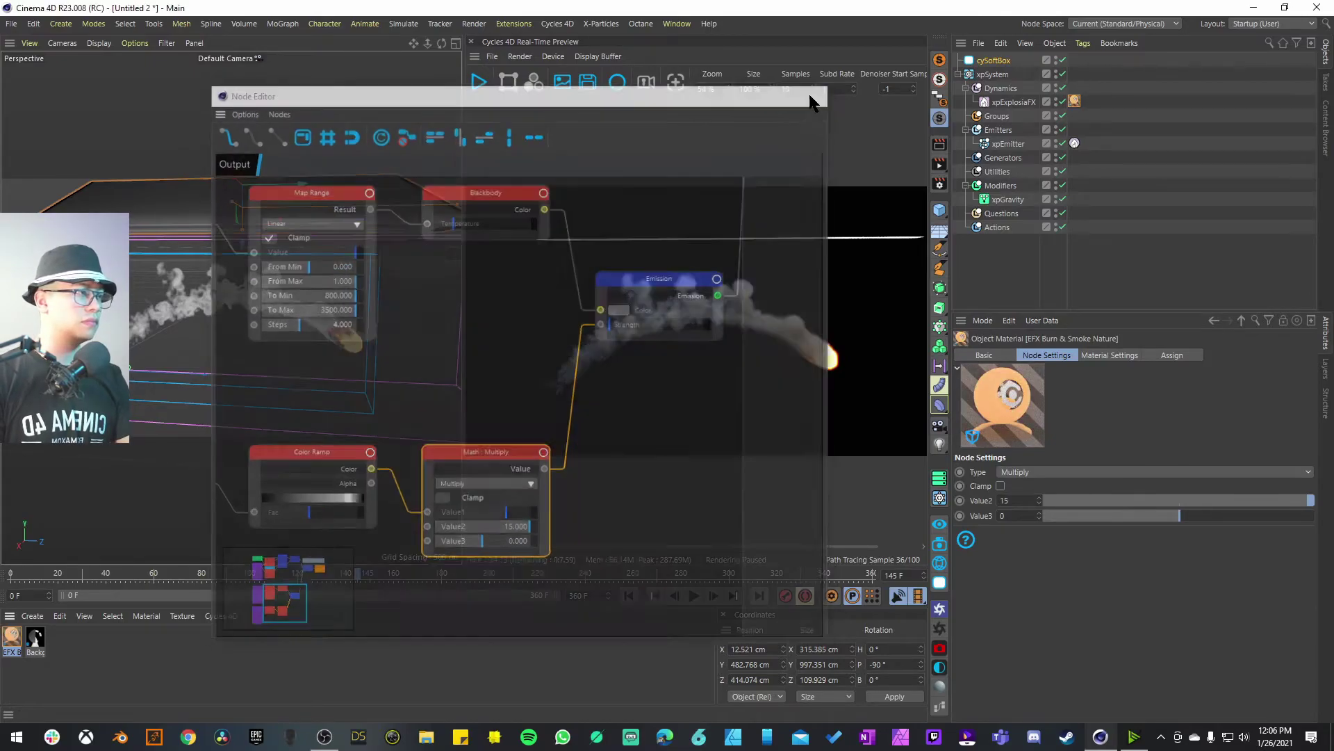
Set the xpExplosiaFX solver's Voxel Size to 0.7 cm.
click(1013, 101)
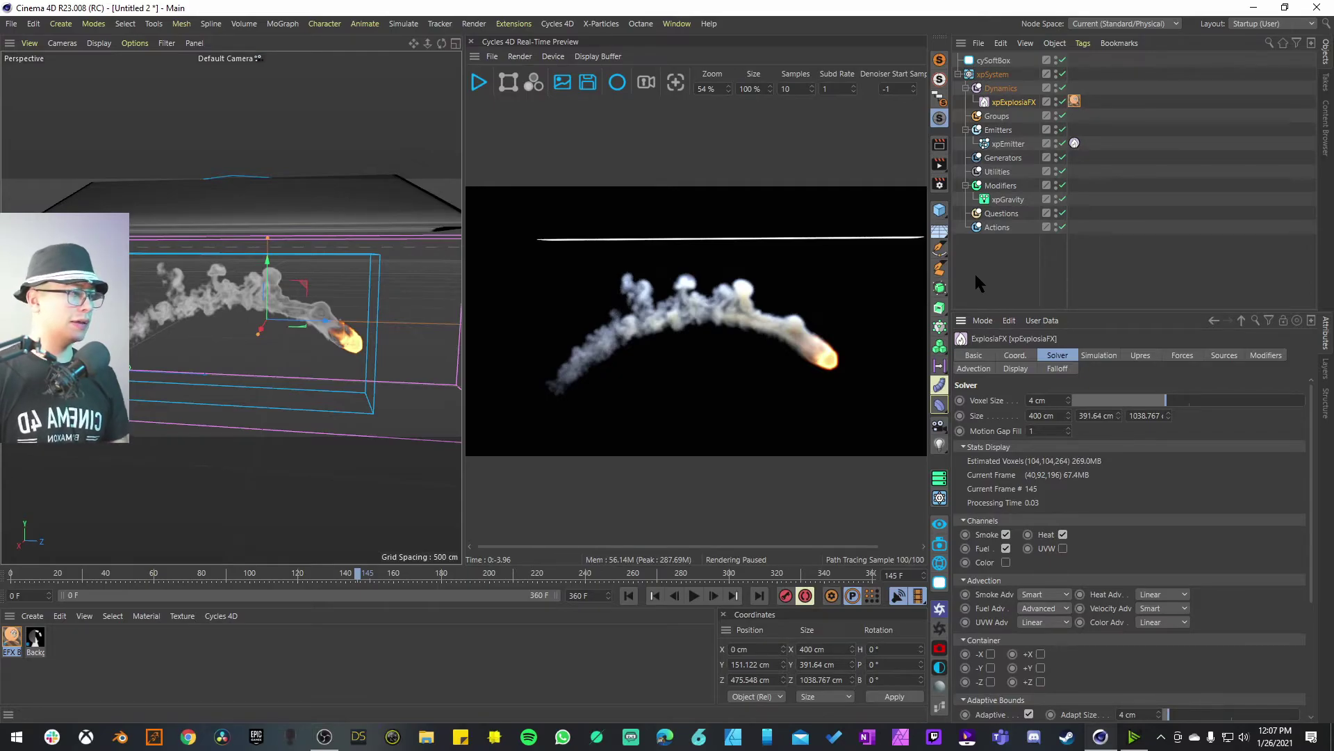
click(1037, 401)
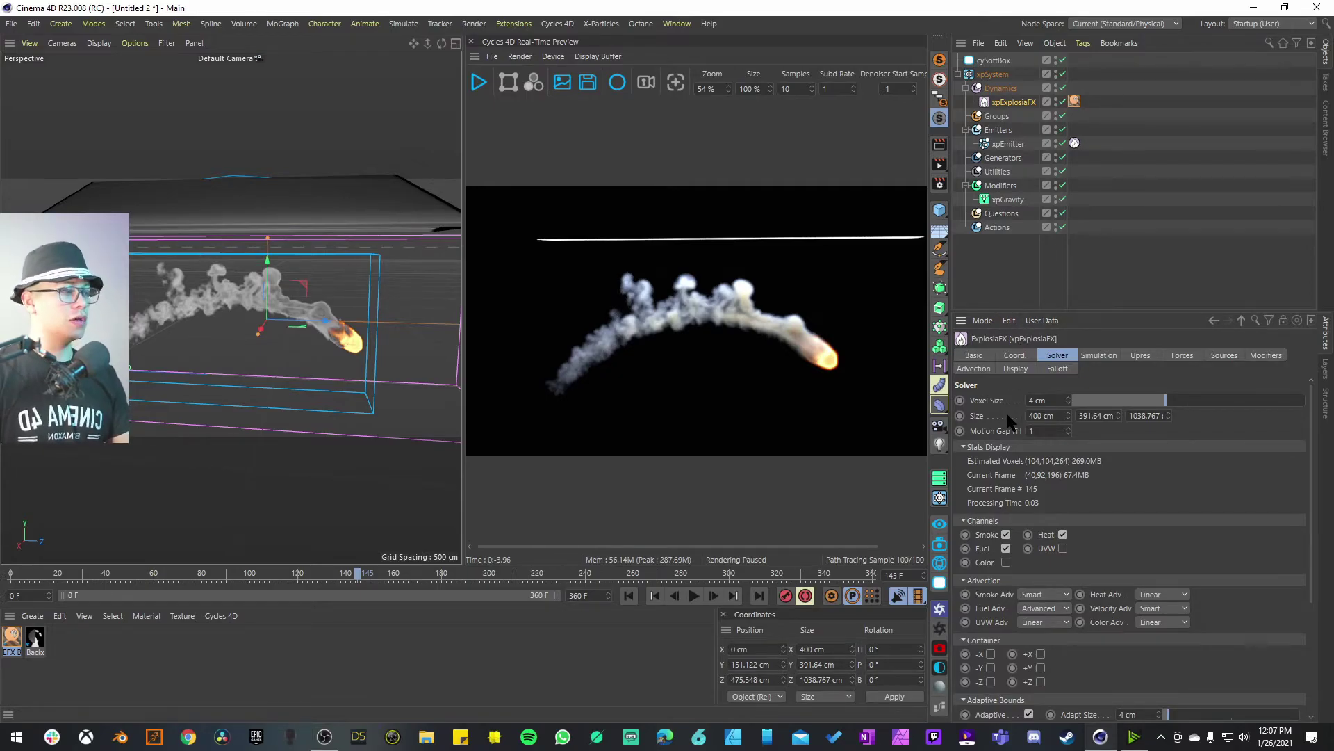
text(0.7)
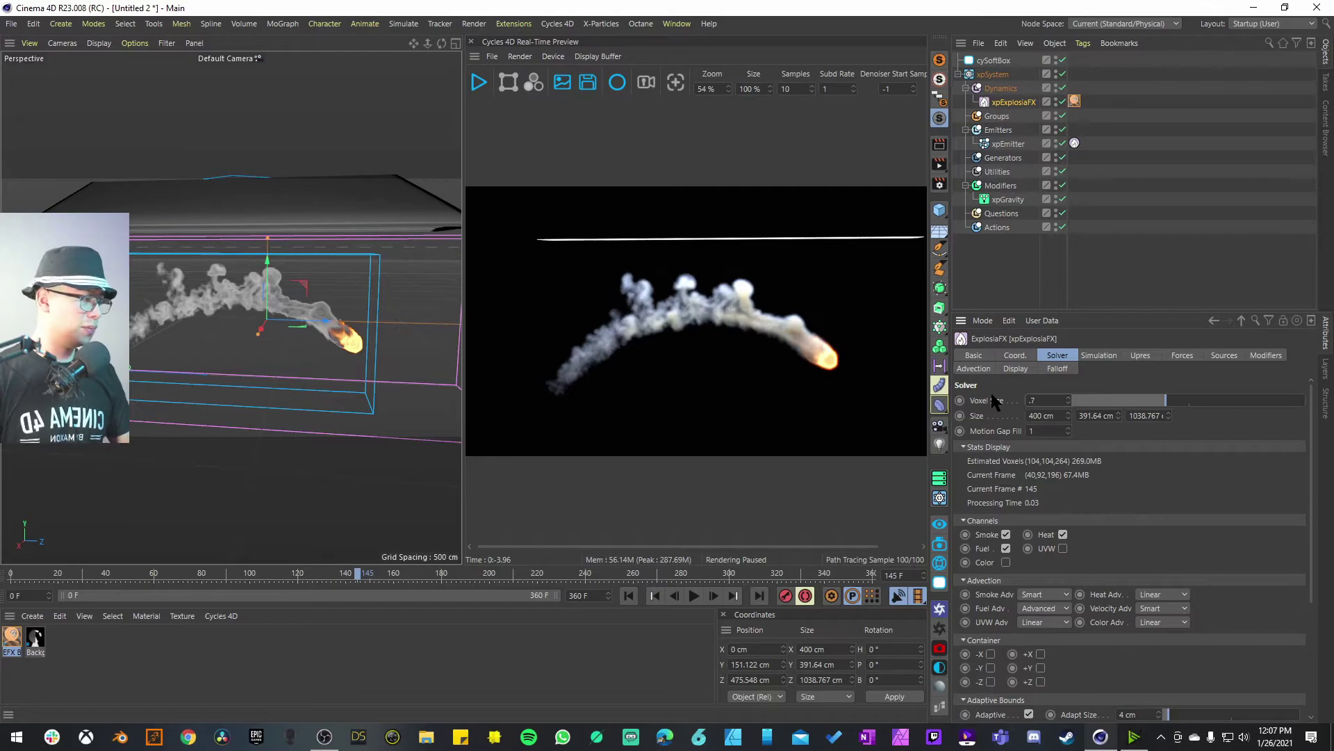
key(Return)
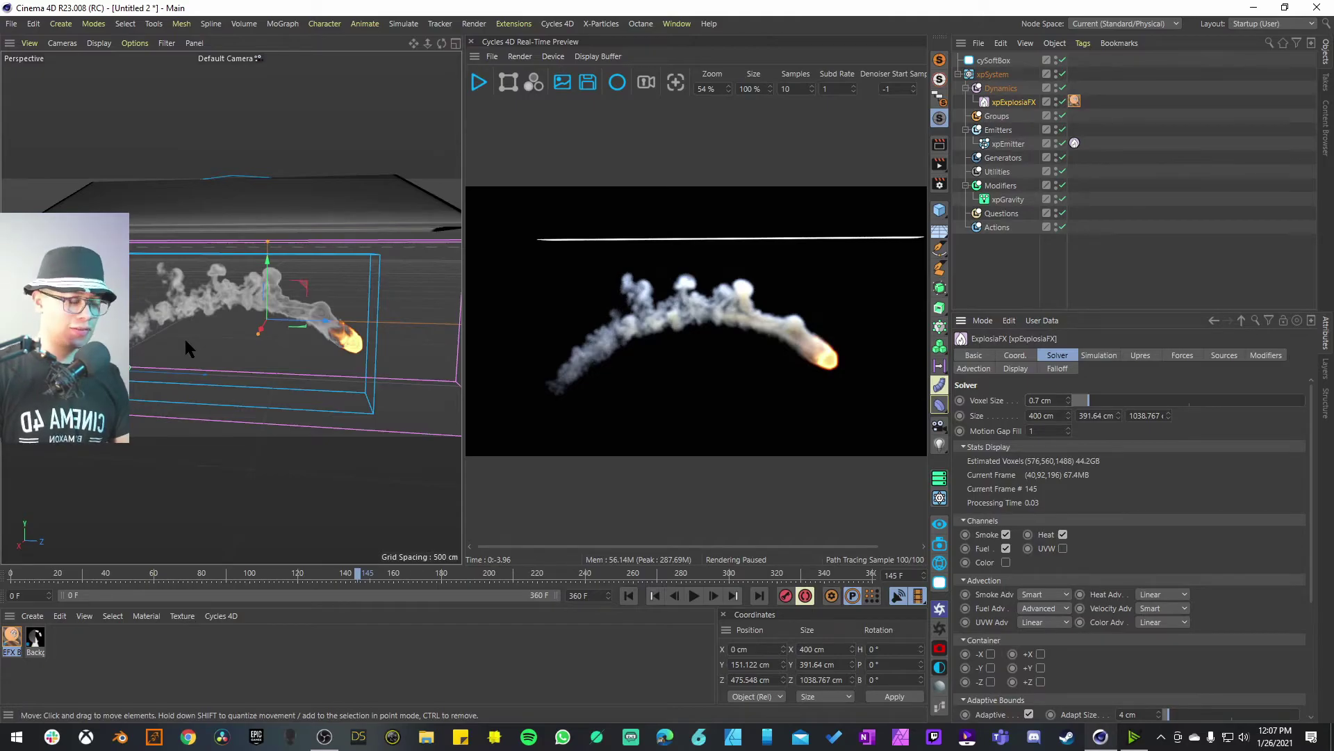
Set the xpEmitter's emitted particle Radius to 40 cm.
click(1008, 143)
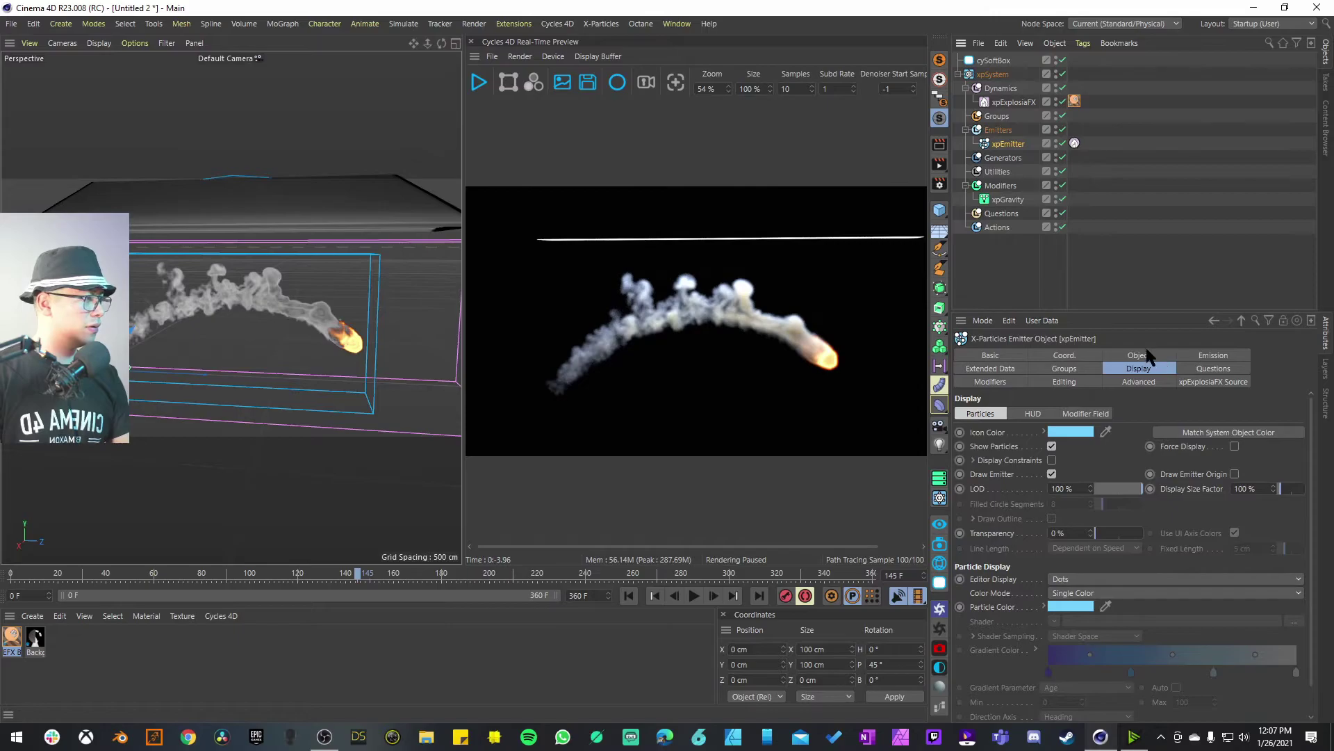
click(1213, 355)
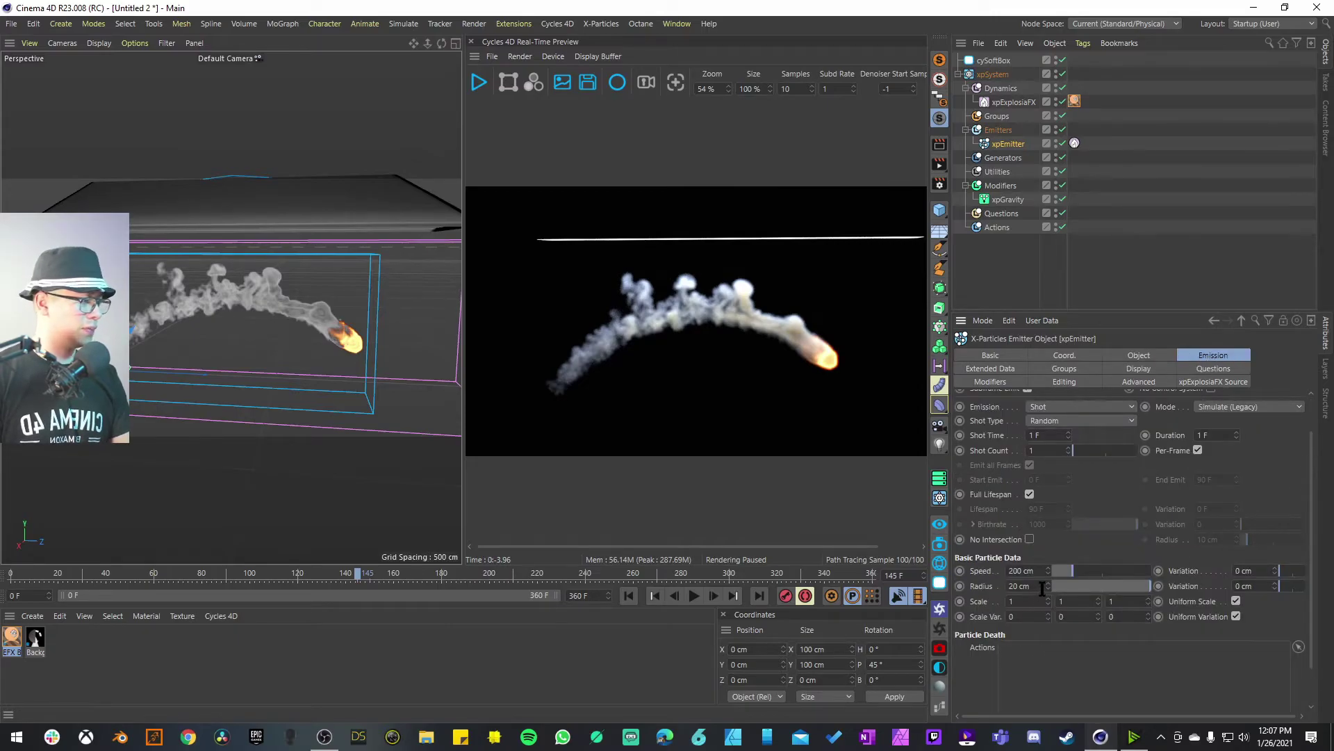
double_click(1016, 586)
text(40)
key(Return)
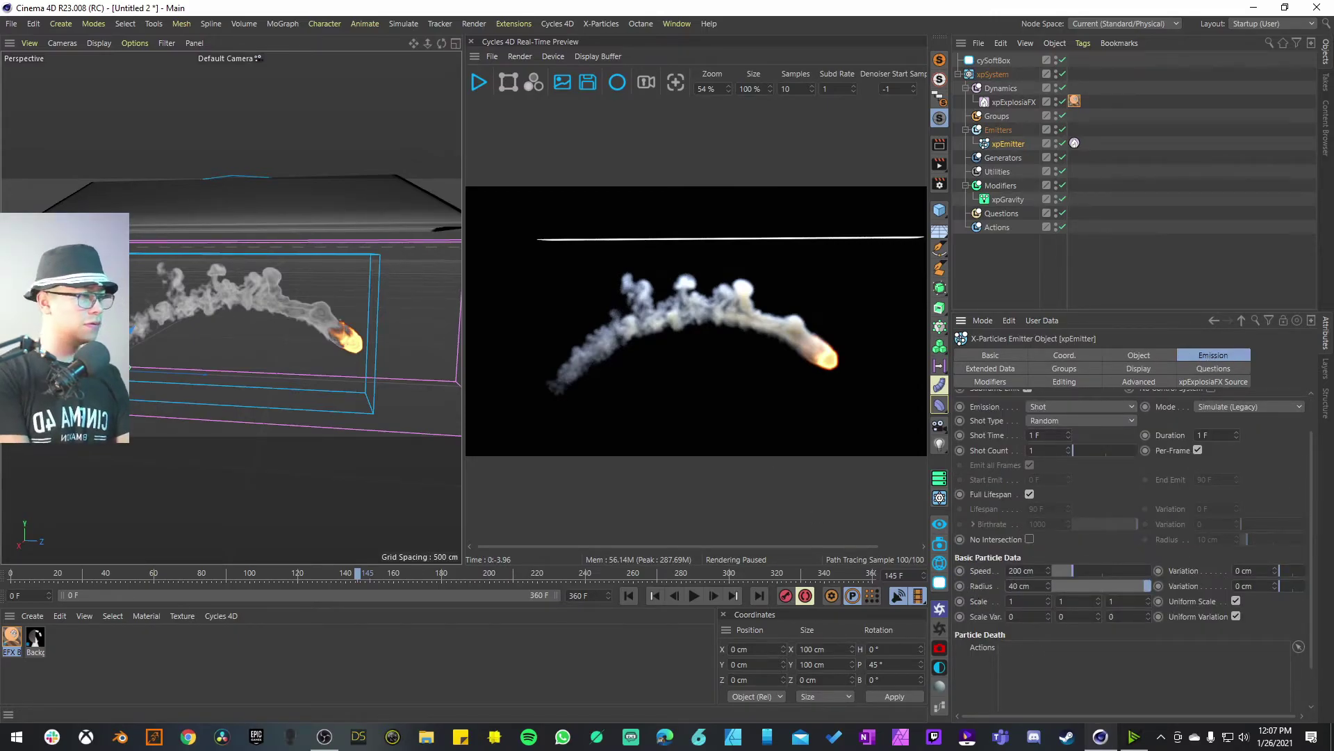
Replay the fireball simulation from the first frame to check its motion, and rewind it to the start.
click(628, 596)
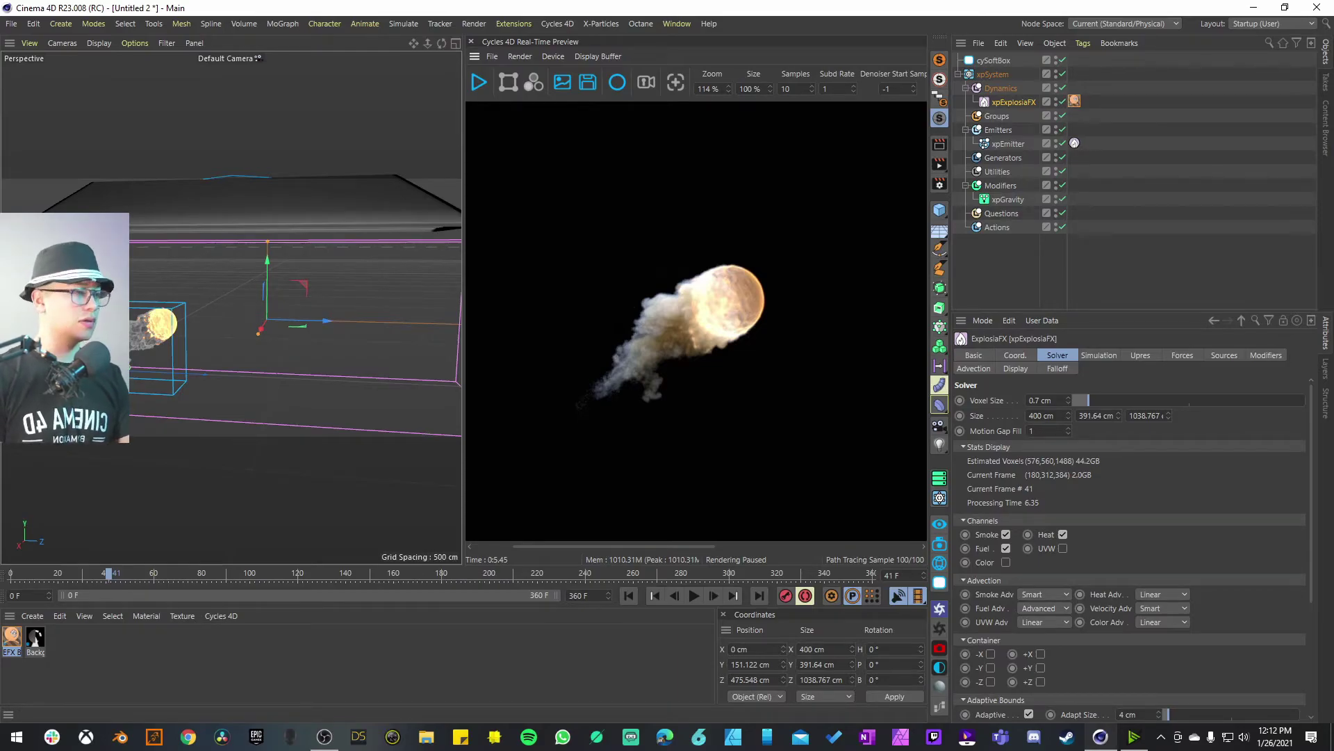
click(694, 595)
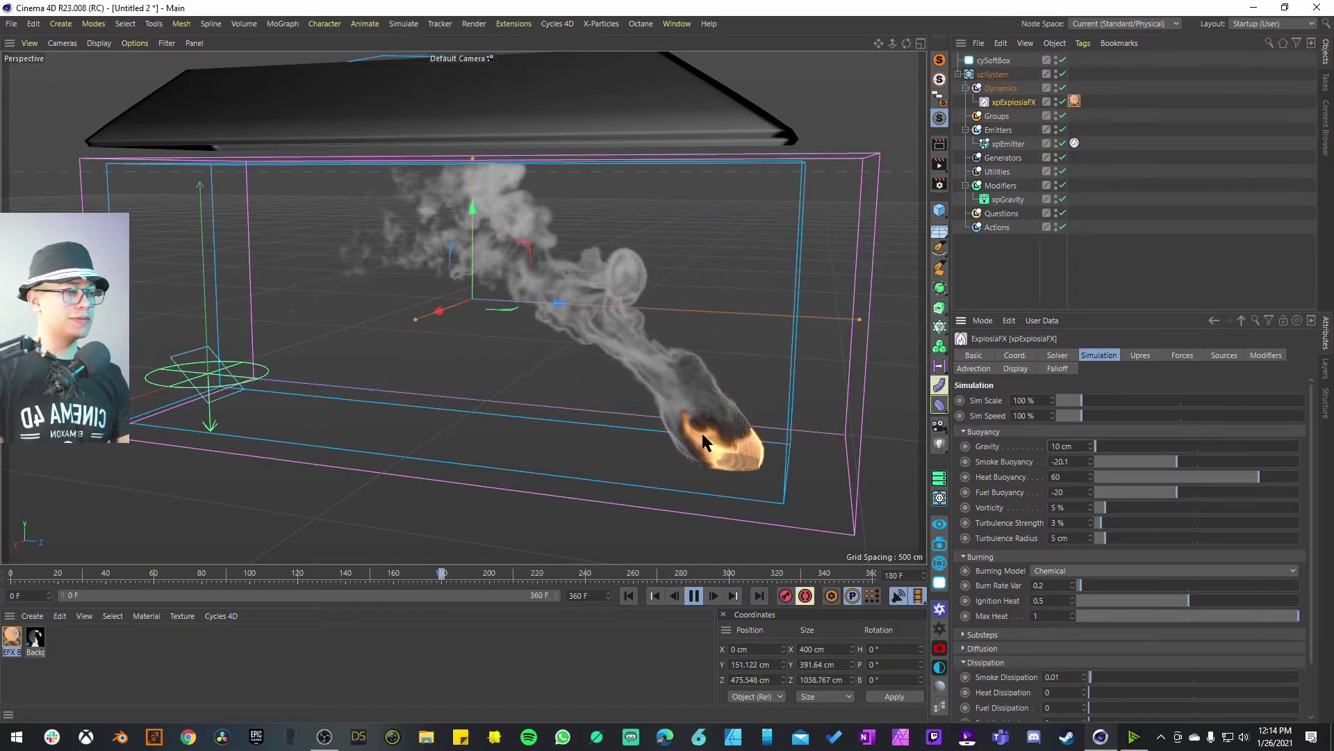
click(693, 596)
click(627, 597)
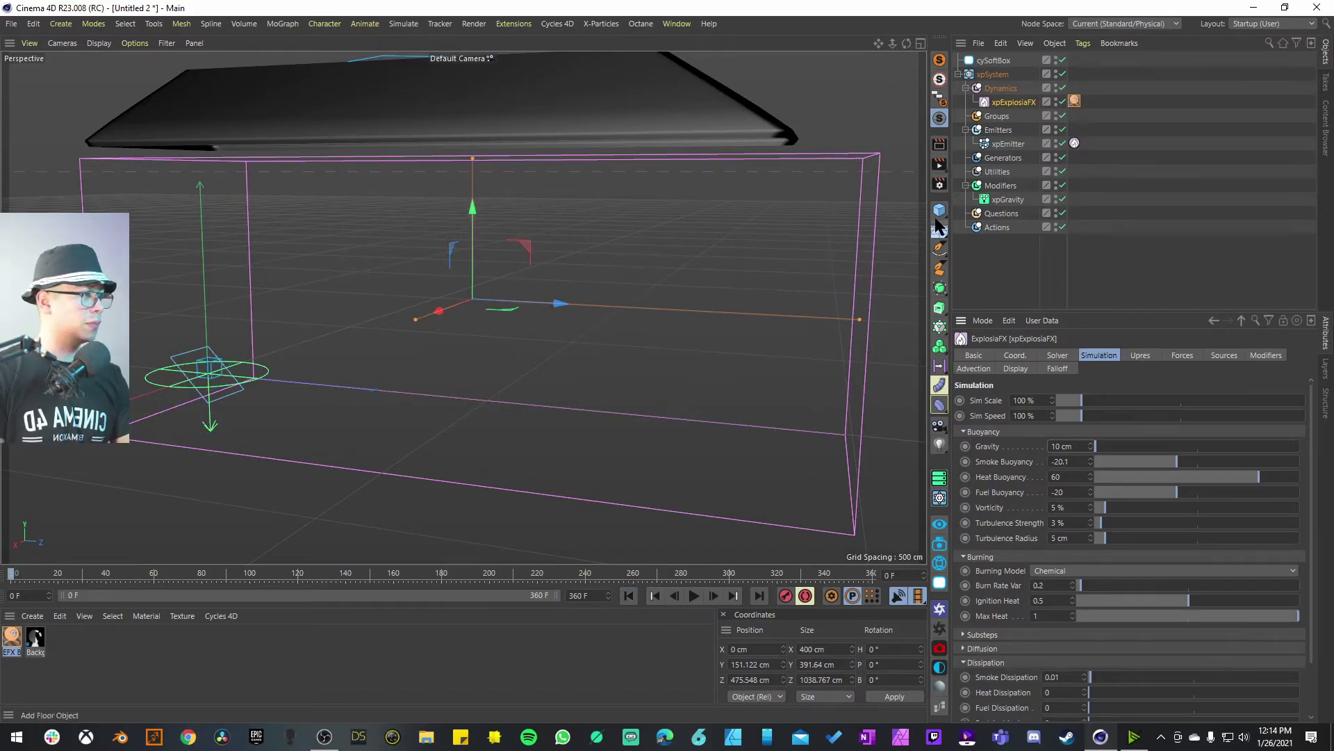
Add a Plane stretched to about 1178 cm in height and move it to about Z 432 cm, centred under the ExplosiaFX container.
drag(939, 209, 1057, 229)
middle_click(542, 327)
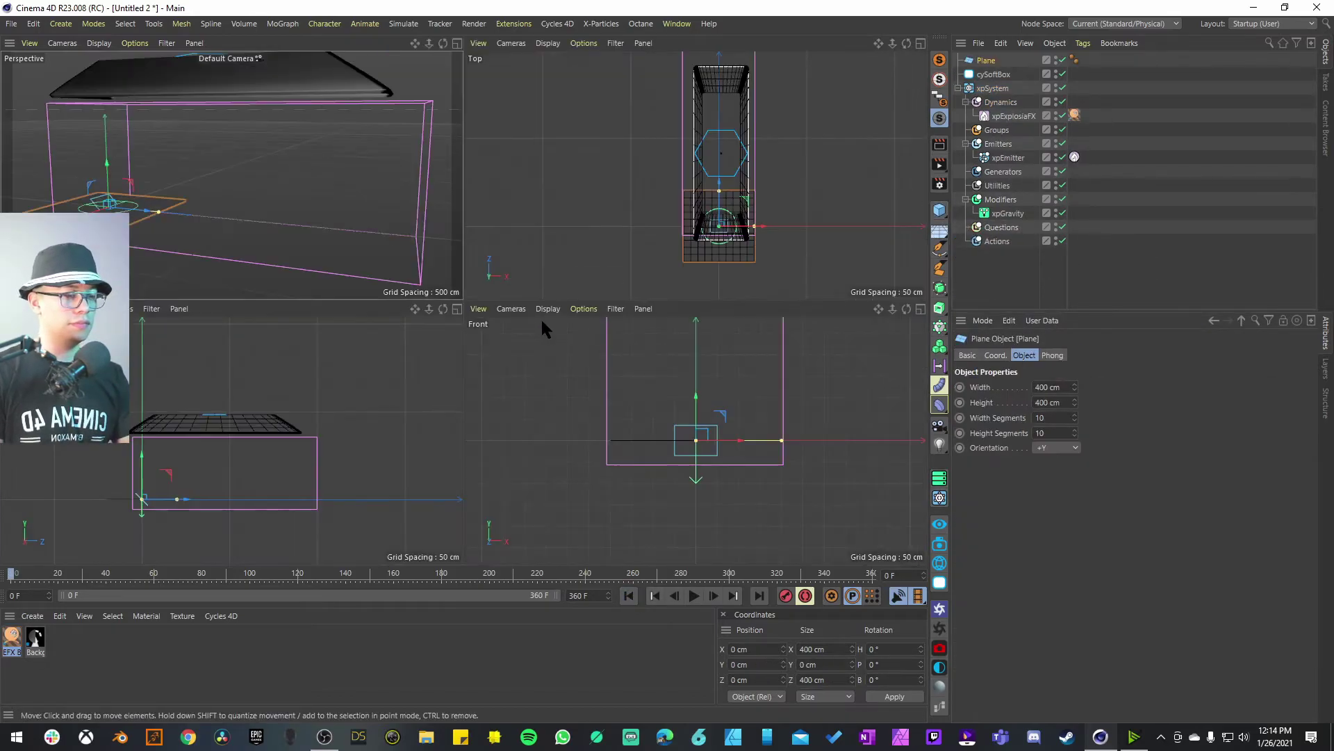
middle_click(706, 218)
scroll(625, 292, down, 2)
drag(539, 348, 536, 206)
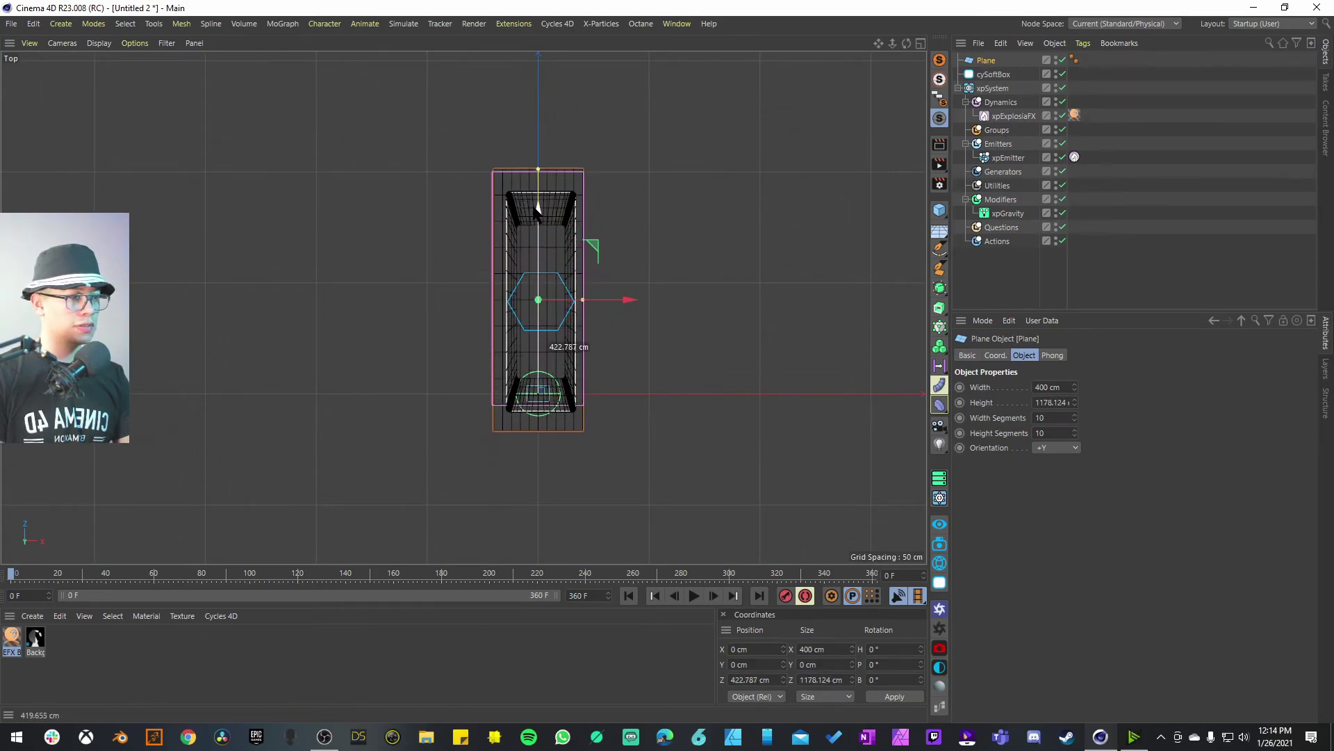
Lower the plane to about Y -51.4 cm so it sits just above the bottom of the ExplosiaFX container.
middle_click(592, 336)
middle_click(376, 376)
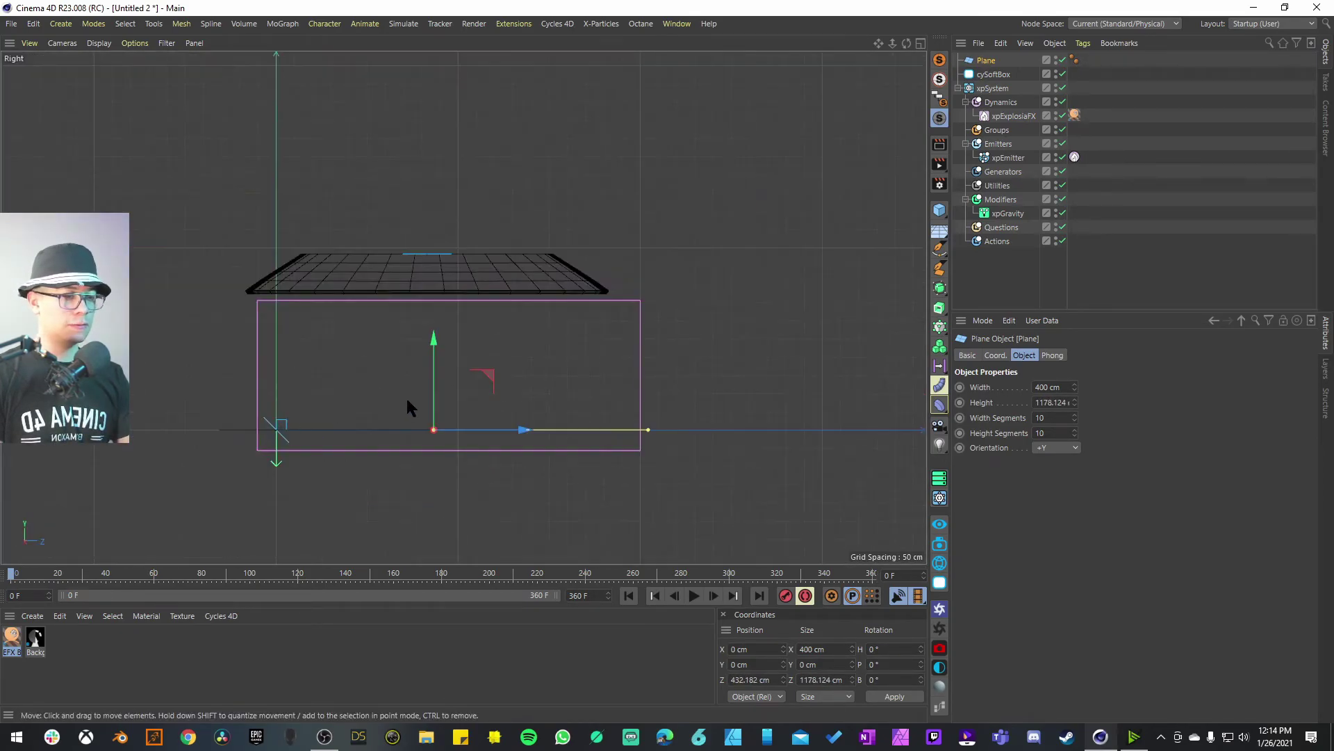
scroll(470, 408, up, 3)
drag(437, 358, 443, 401)
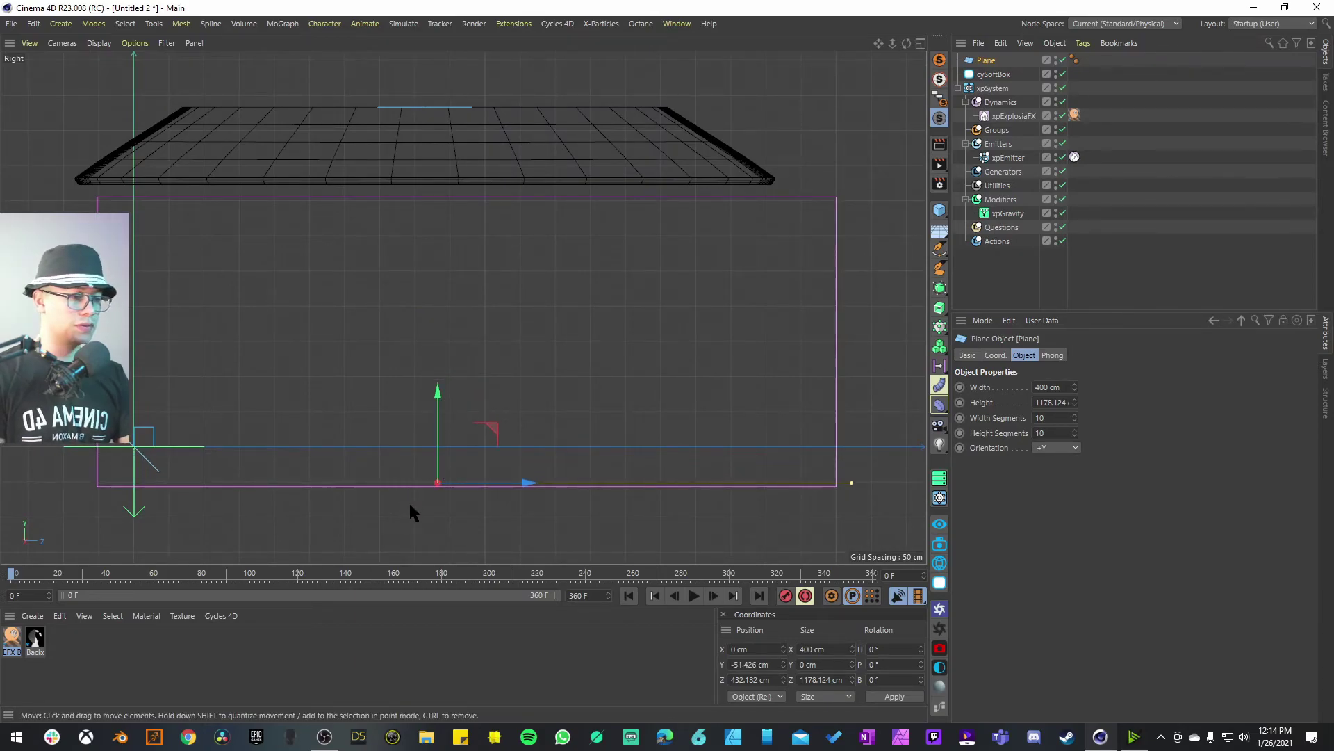
scroll(417, 499, up, 2)
middle_click(456, 485)
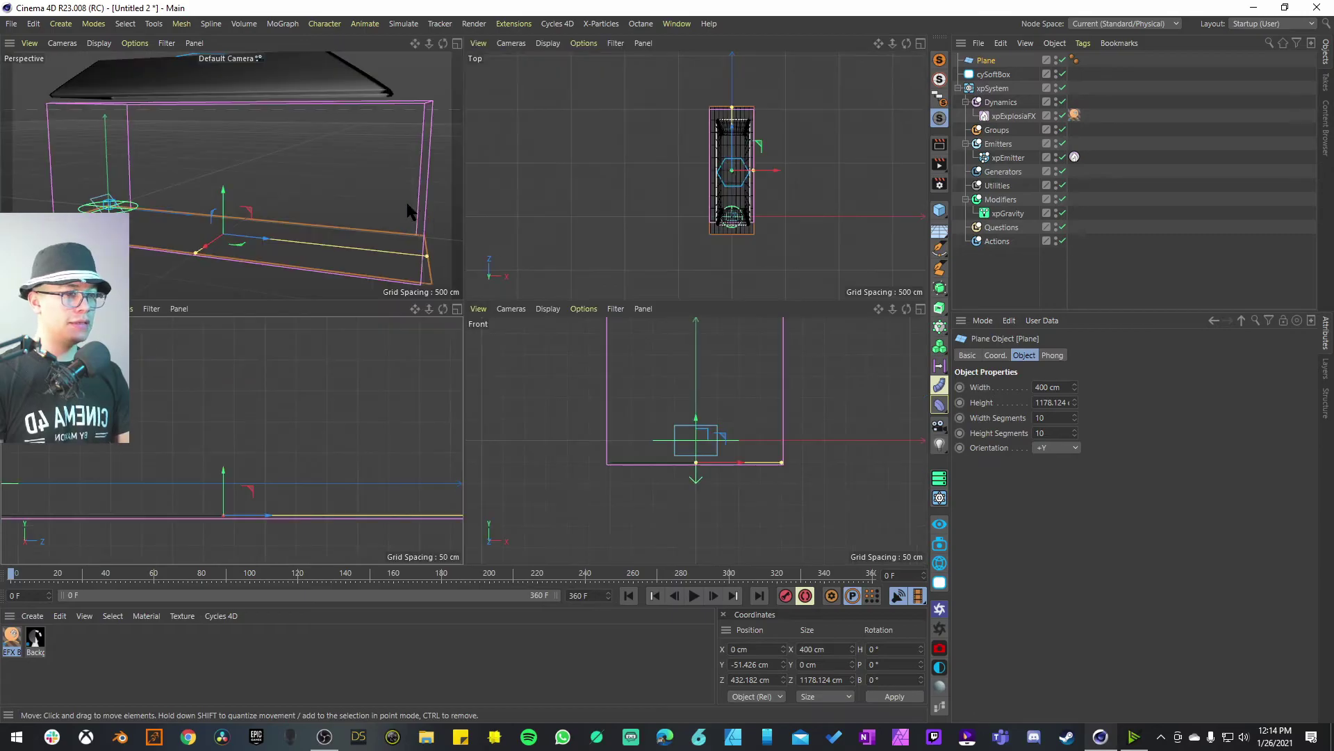
middle_click(417, 210)
Add an X-Particles Collider tag to the Plane so that the fireball particle can bounce off it.
click(1083, 43)
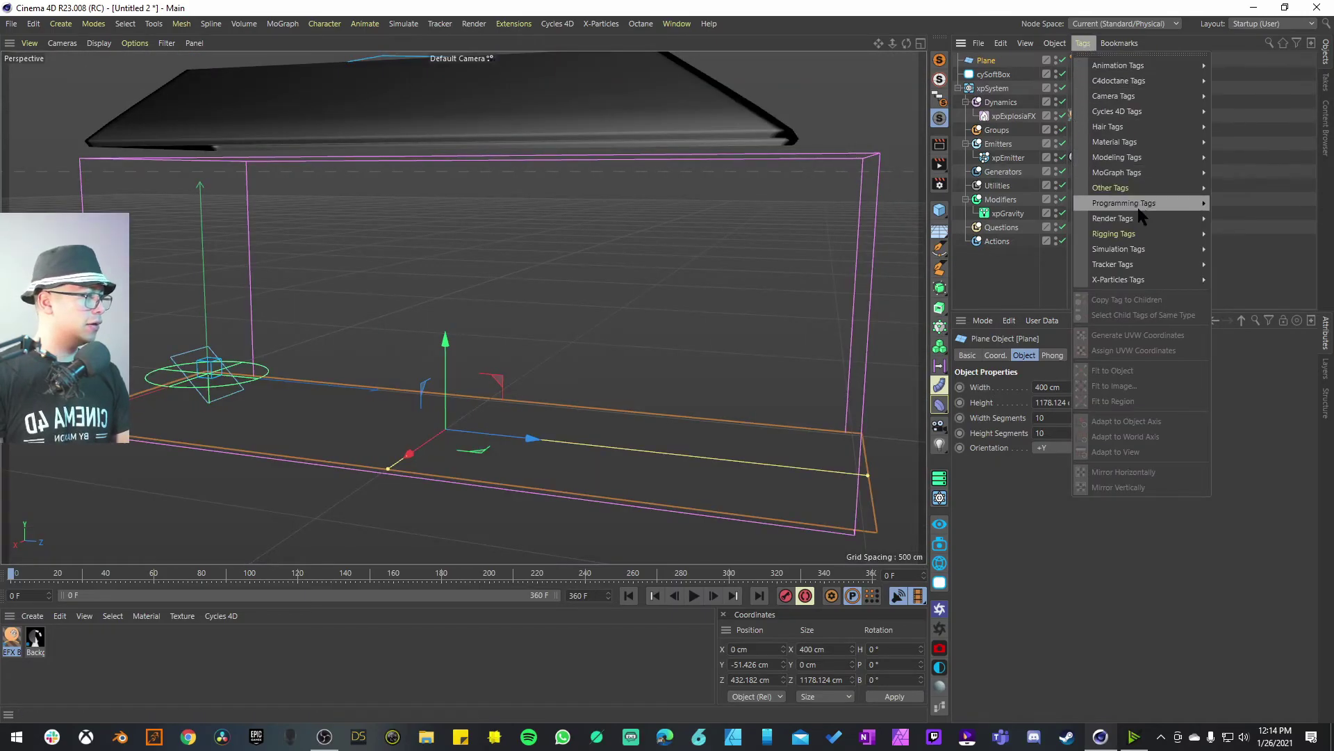
mouse_move(1158, 278)
click(1244, 310)
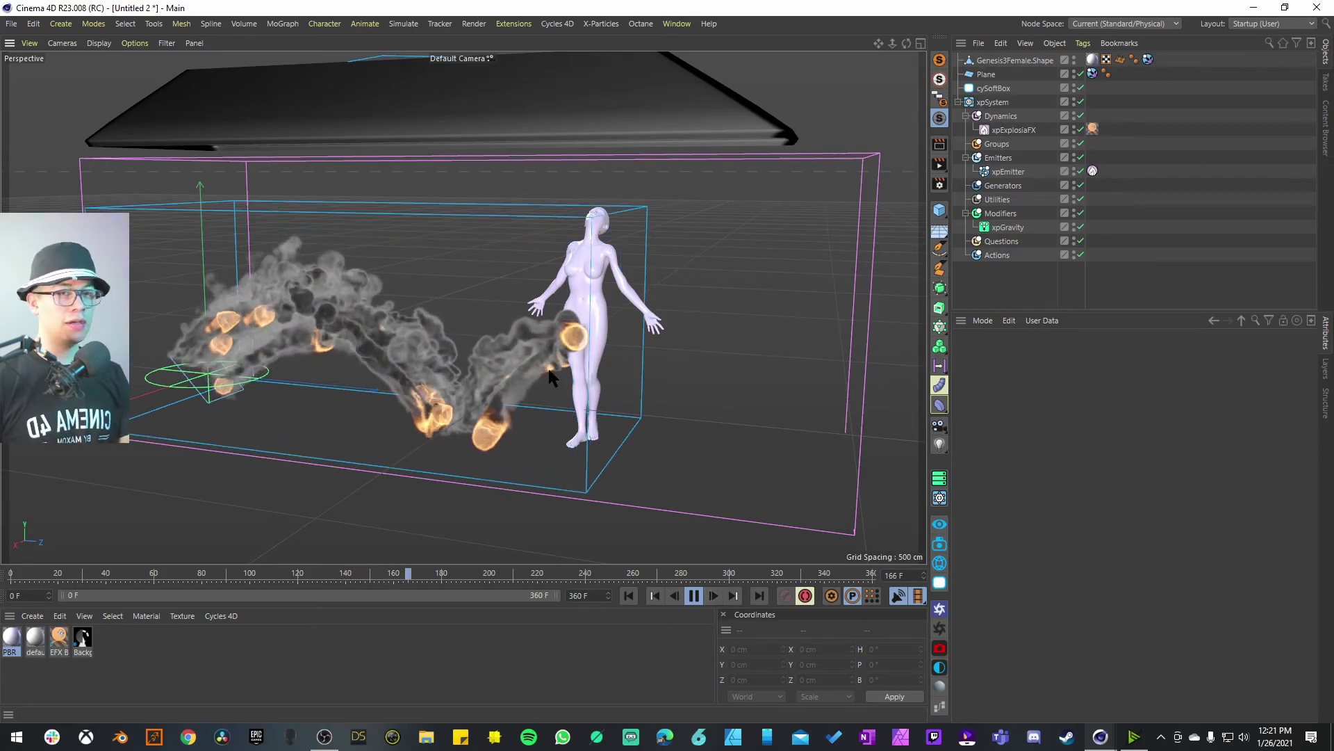
Set the render's saved image format to PNG at 16 Bit/Channel with Alpha Channel enabled.
click(938, 184)
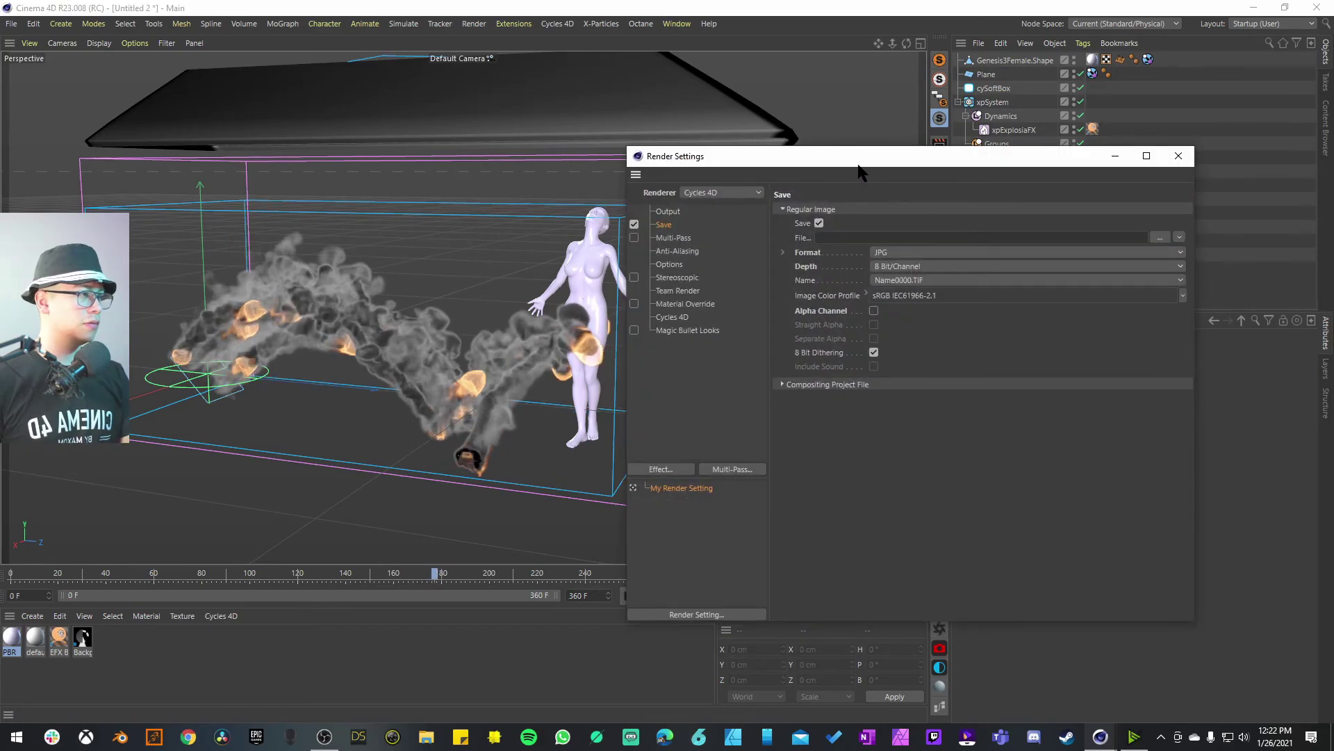
drag(852, 158, 719, 160)
click(756, 251)
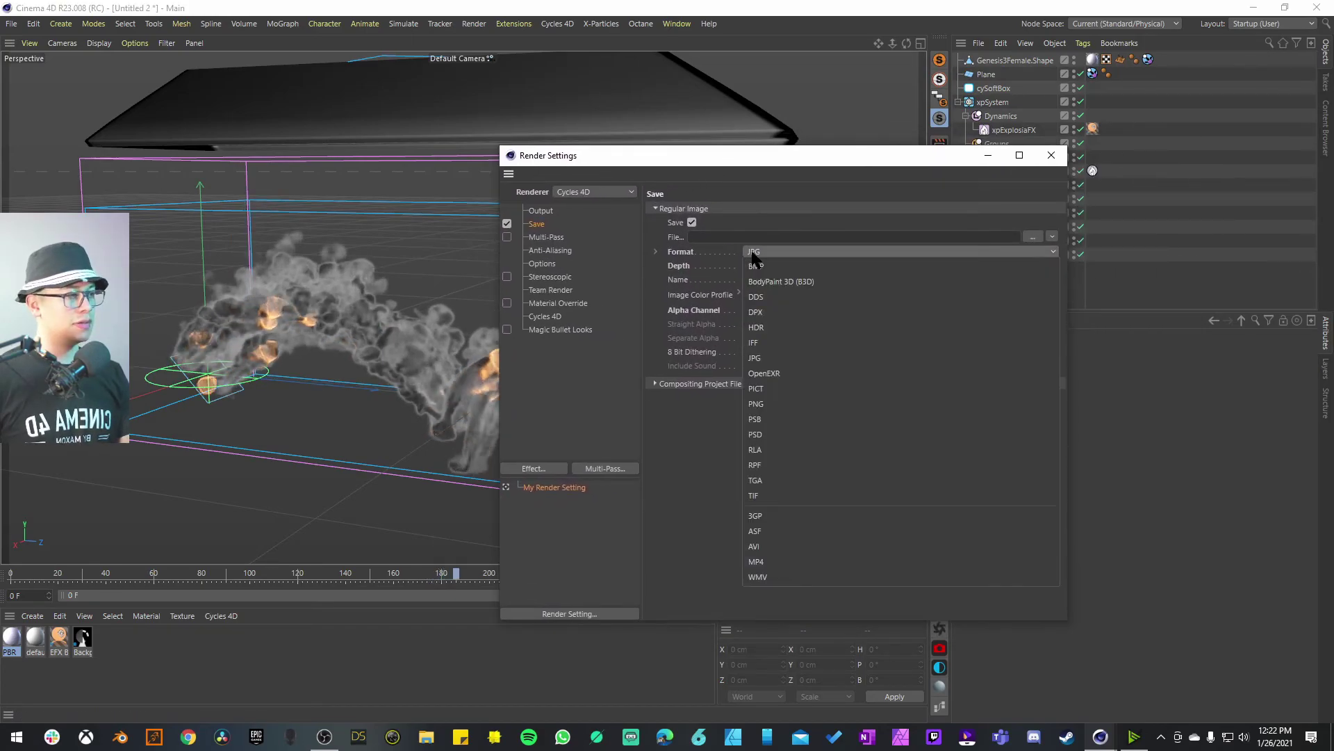
click(795, 403)
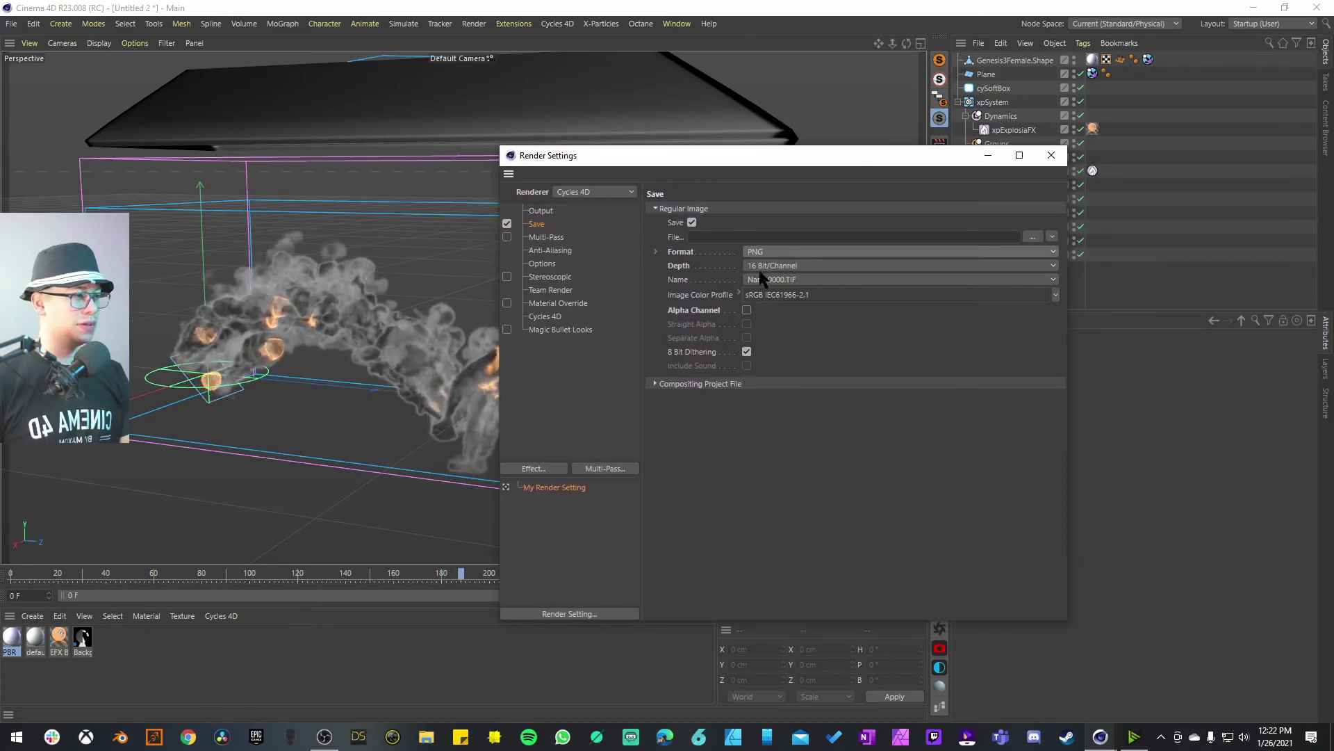
click(746, 310)
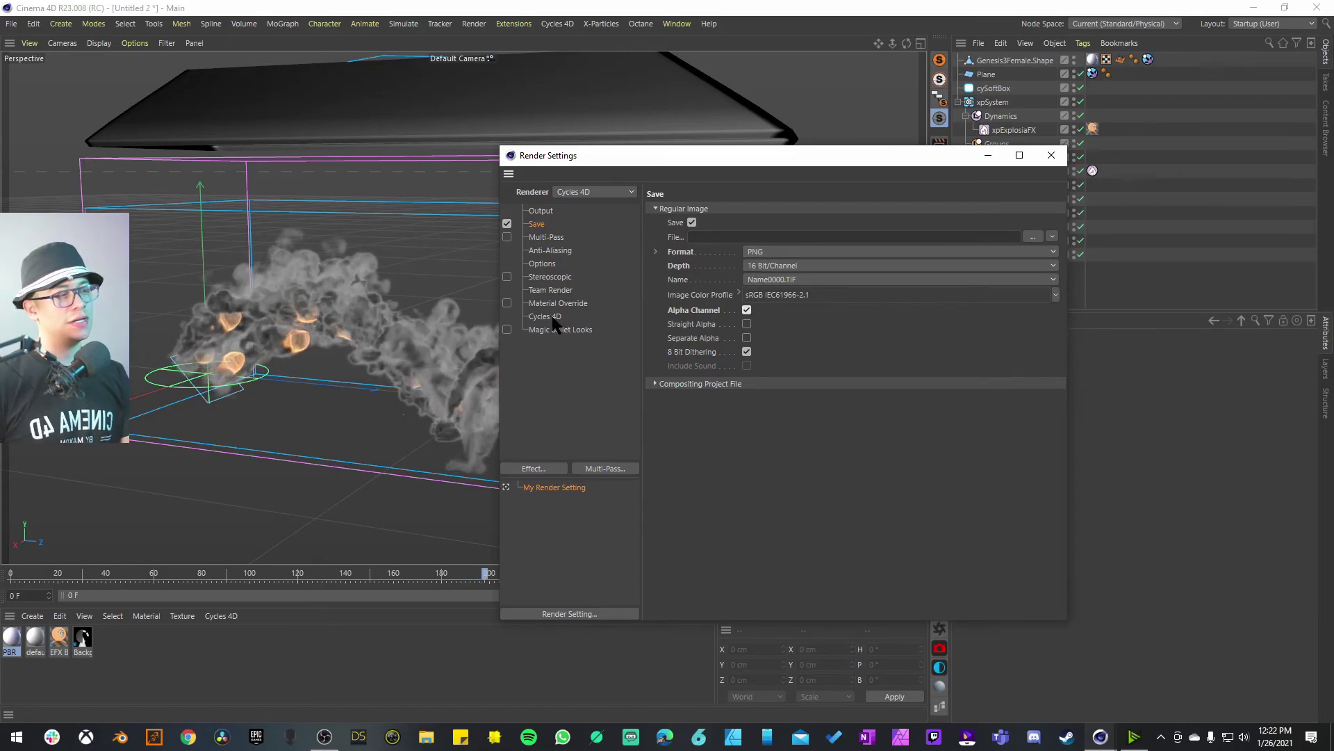
Set the Cycles 4D integrator's Samples to 10 in the render settings.
drag(709, 164, 602, 159)
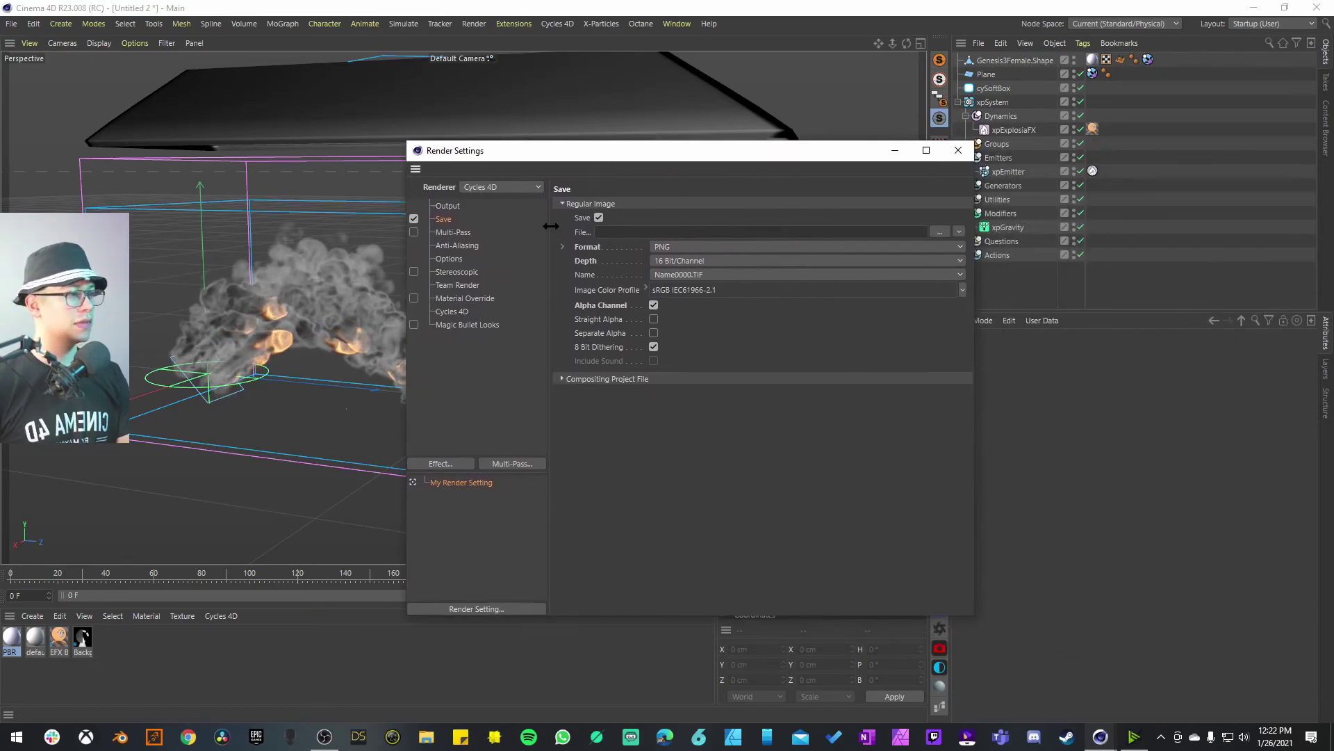
click(458, 312)
scroll(612, 413, down, 5)
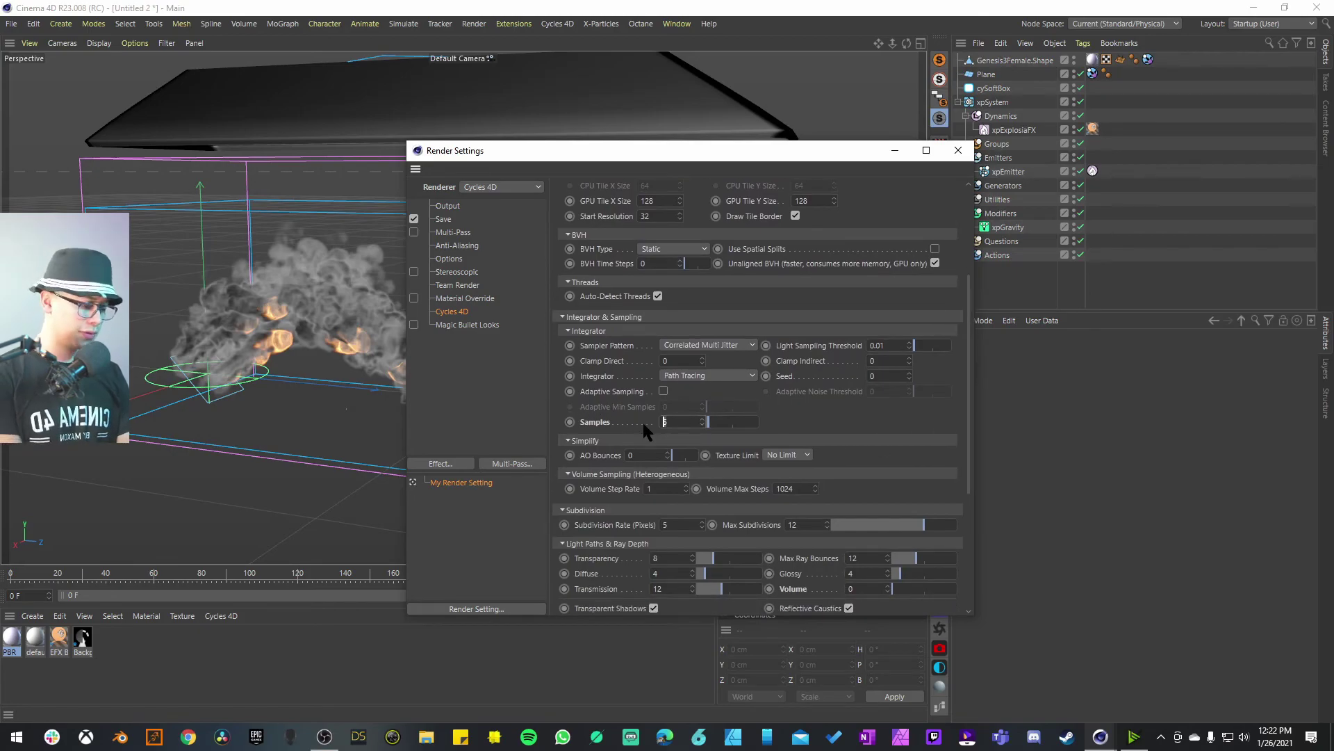
text(10)
key(Return)
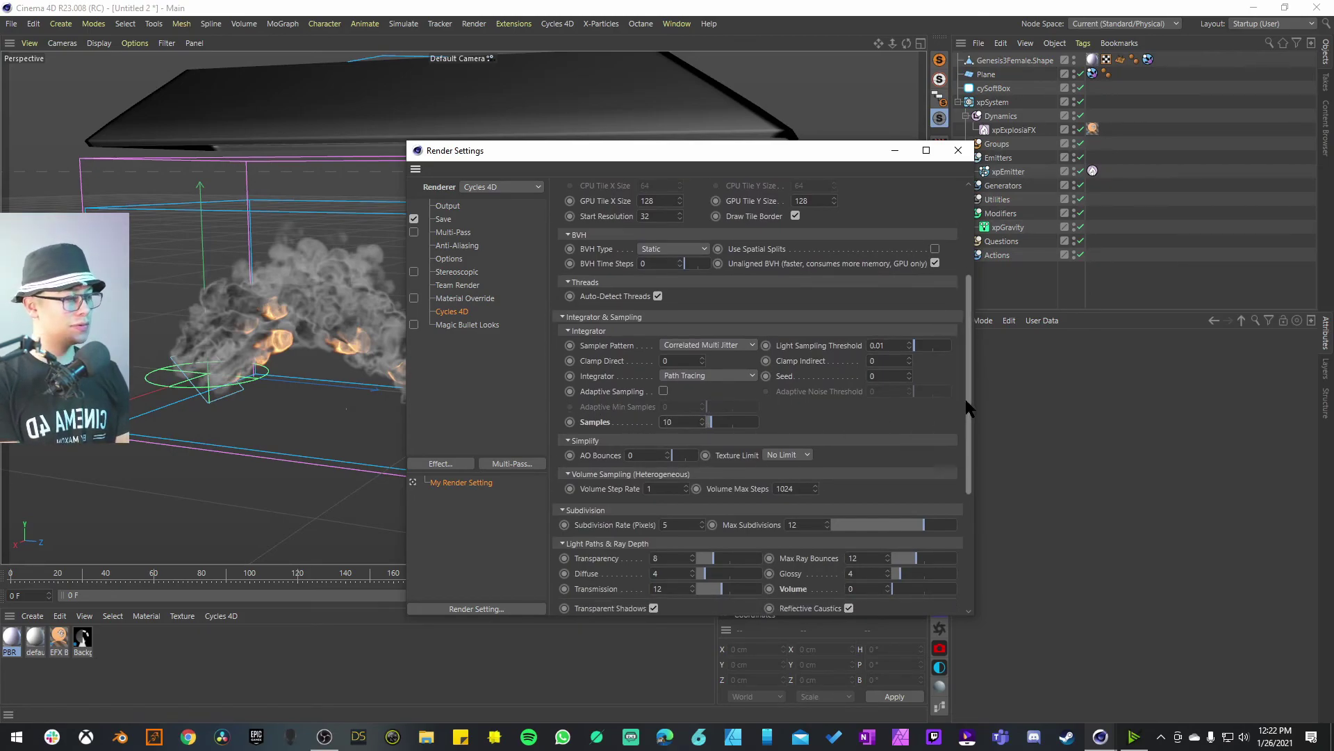
Edit the Volume value under Light Paths & Ray Depth in the Cycles 4D render settings.
drag(965, 399, 904, 481)
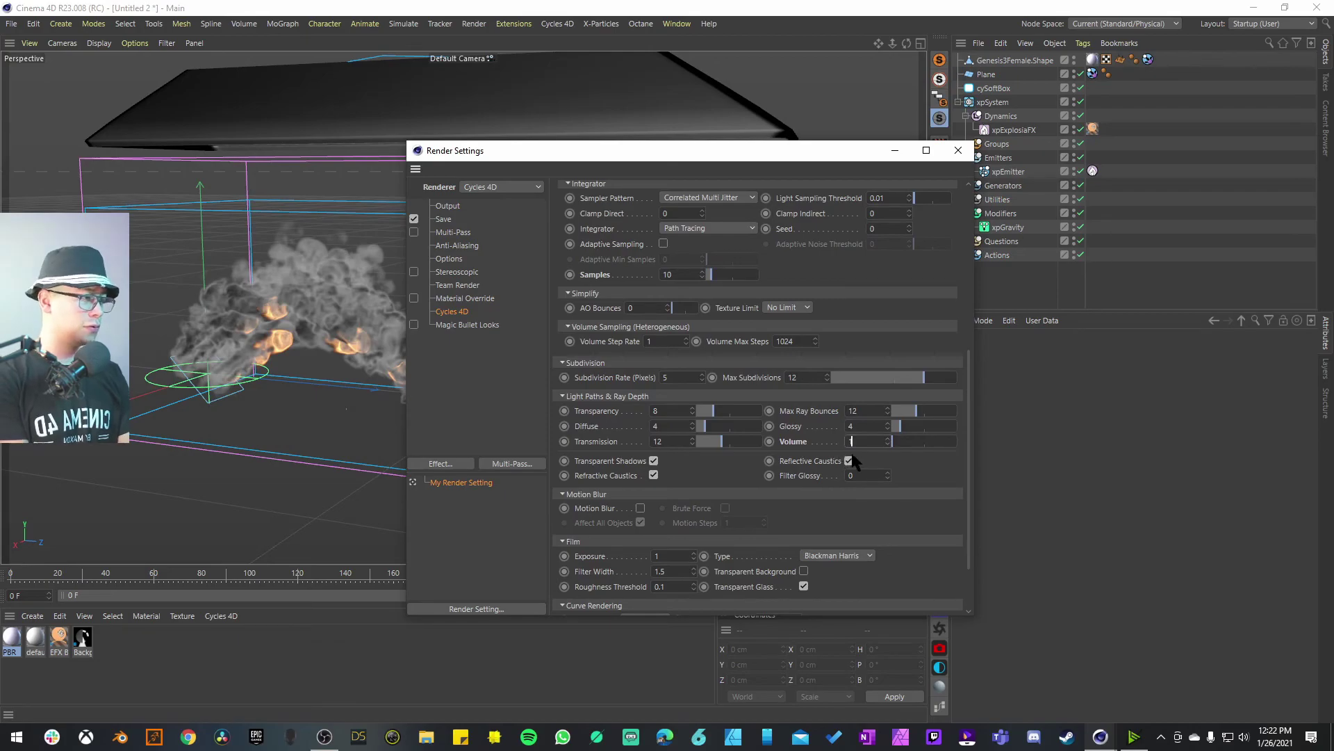